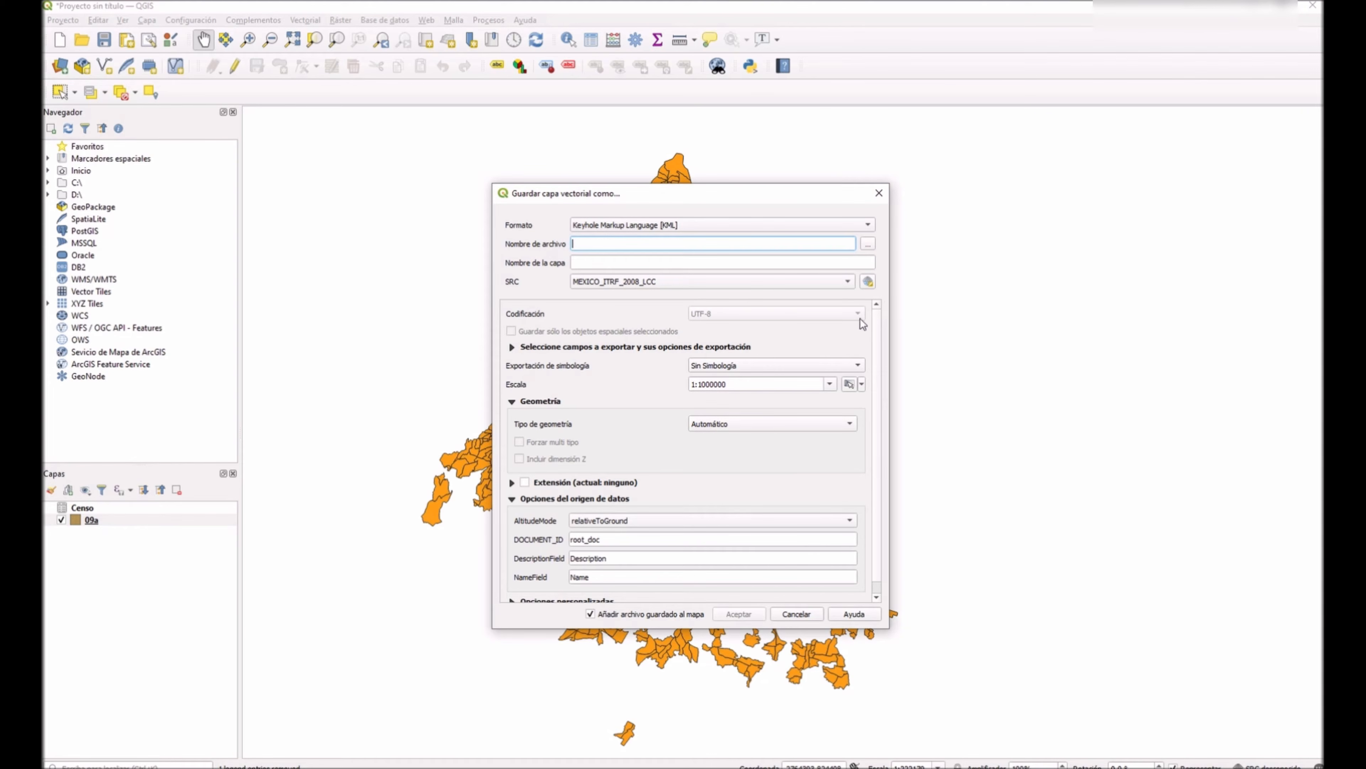
Export the 09a layer in KML format as cartografia in the Ejercicio folder on the desktop
{"action": "left_click", "coordinate": [870, 245]}
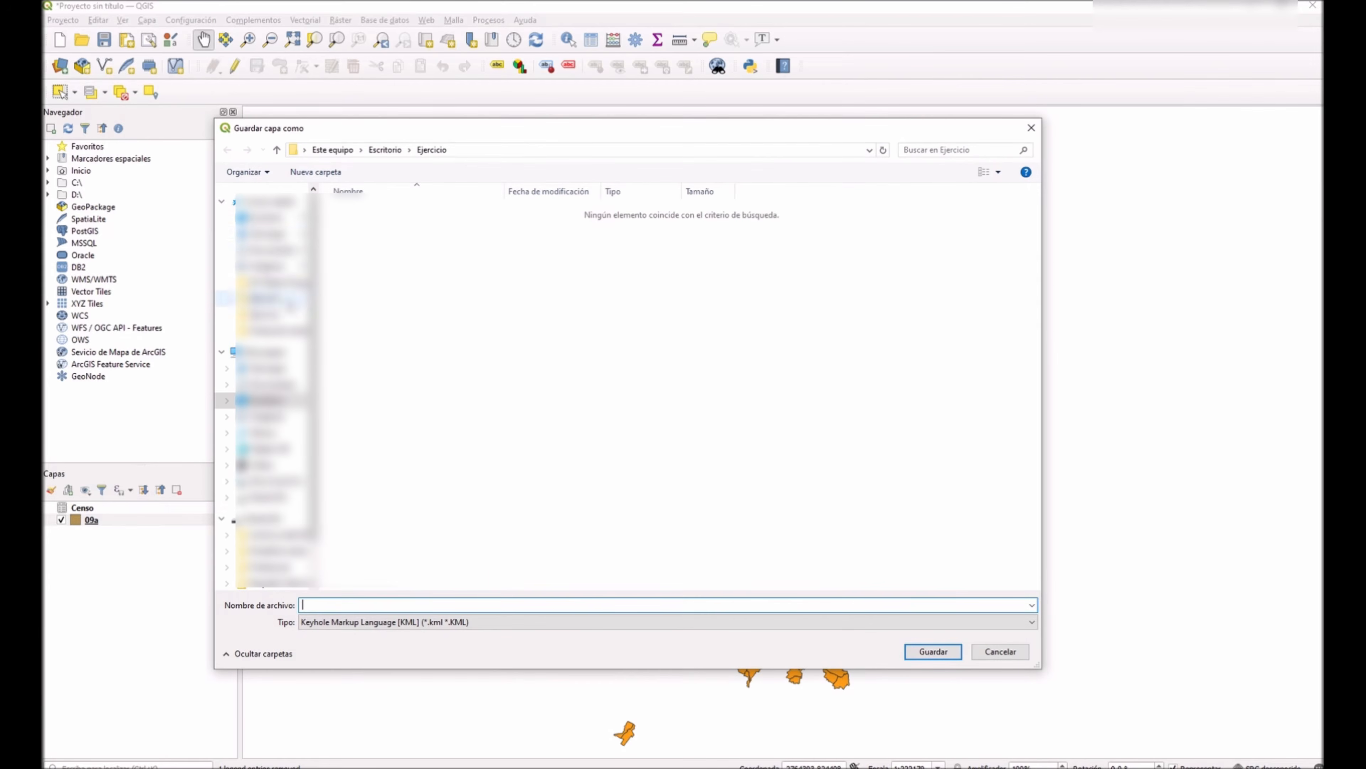
{"action": "left_click", "coordinate": [264, 401]}
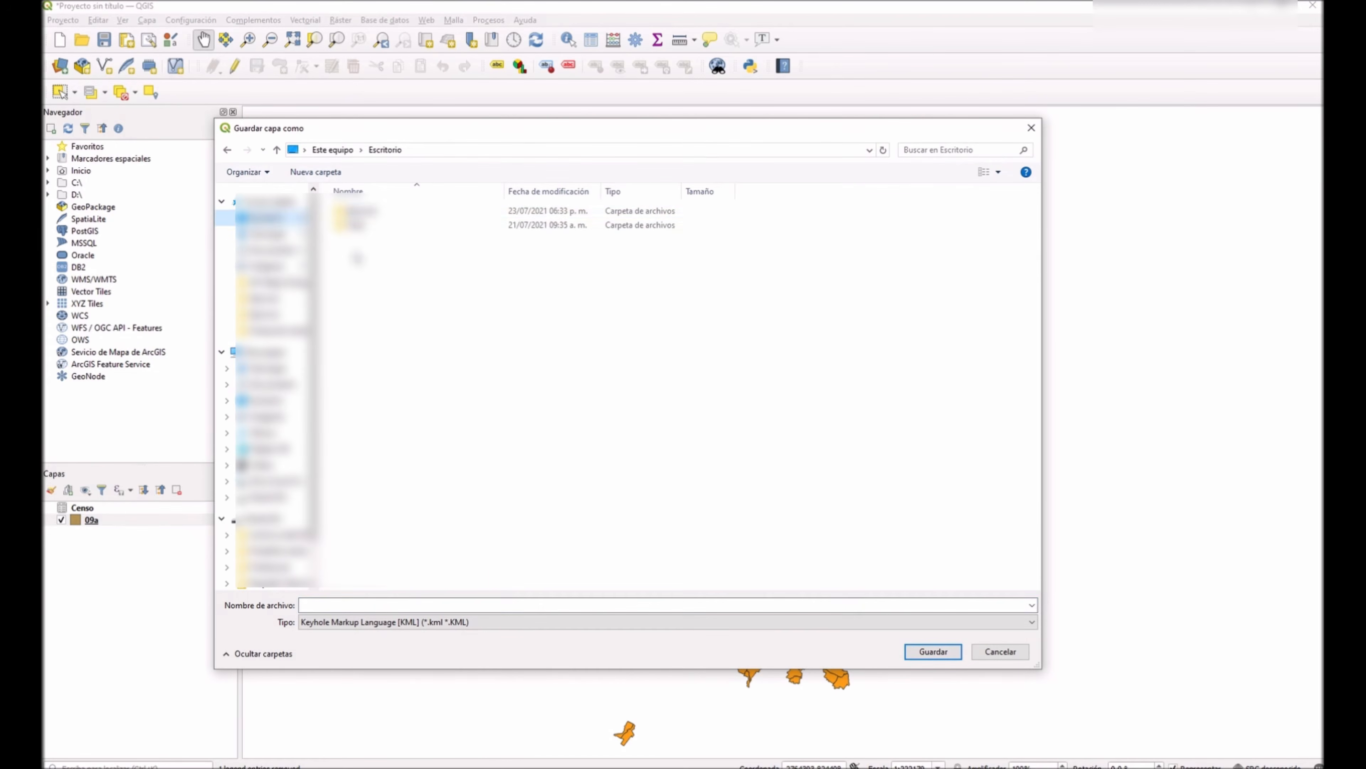
{"action": "double_click", "coordinate": [375, 218]}
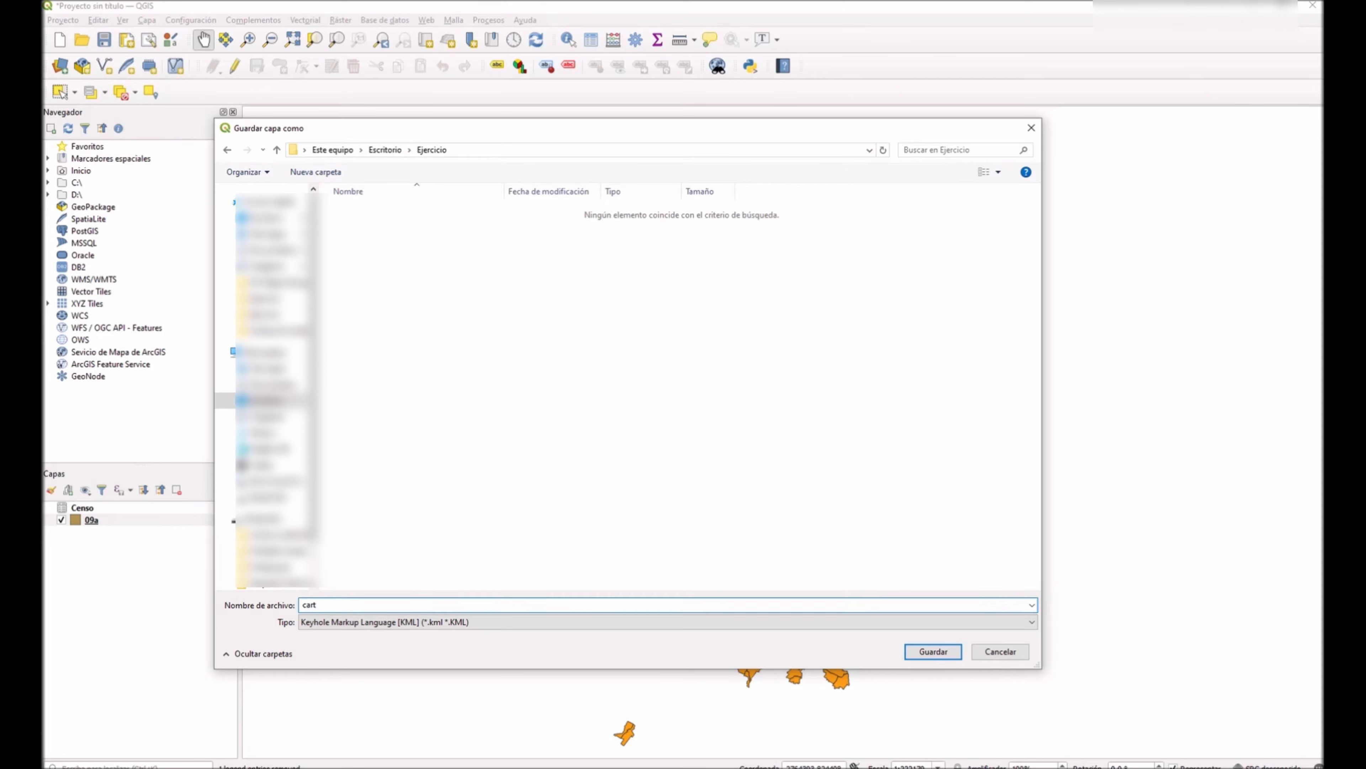
{"action": "left_click", "coordinate": [418, 605]}
{"action": "type", "text": "cartografia"}
{"action": "key", "text": "Return"}
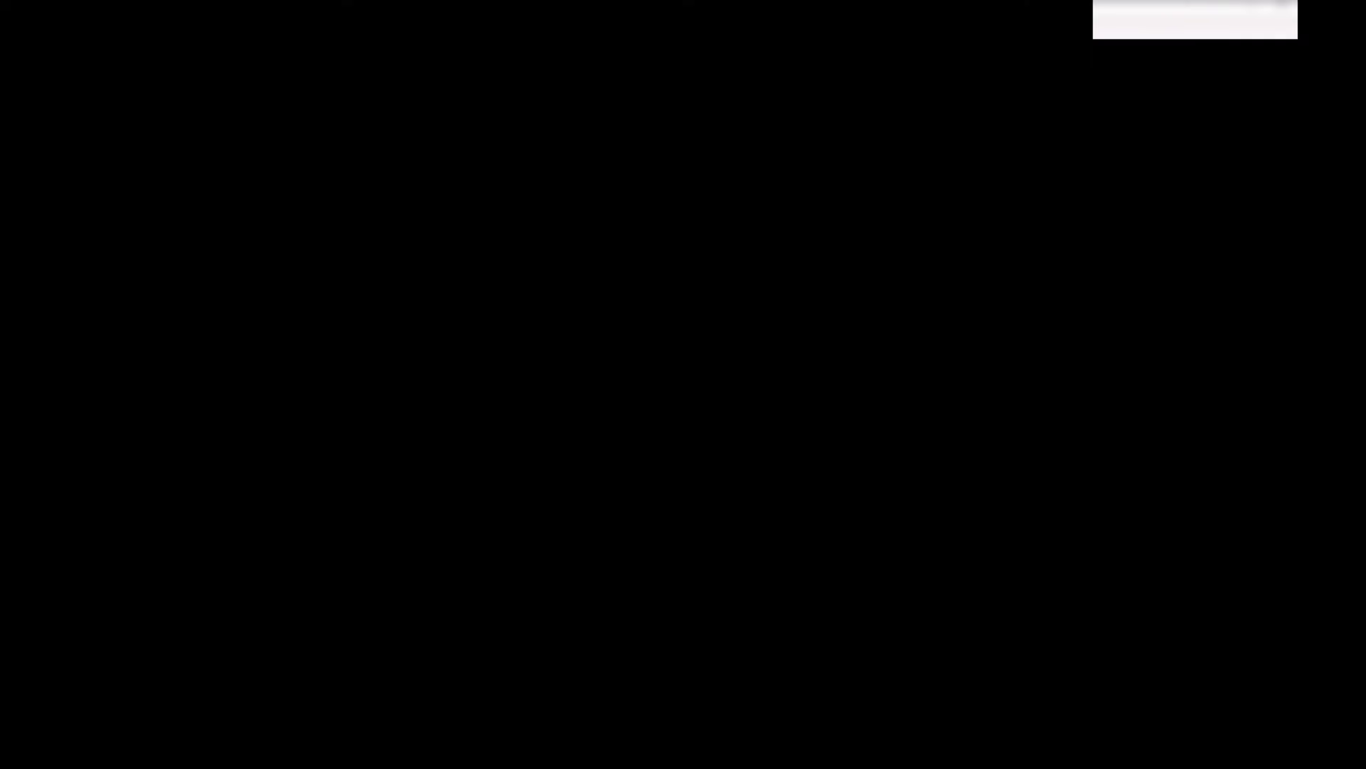
{"action": "left_click", "coordinate": [738, 614]}
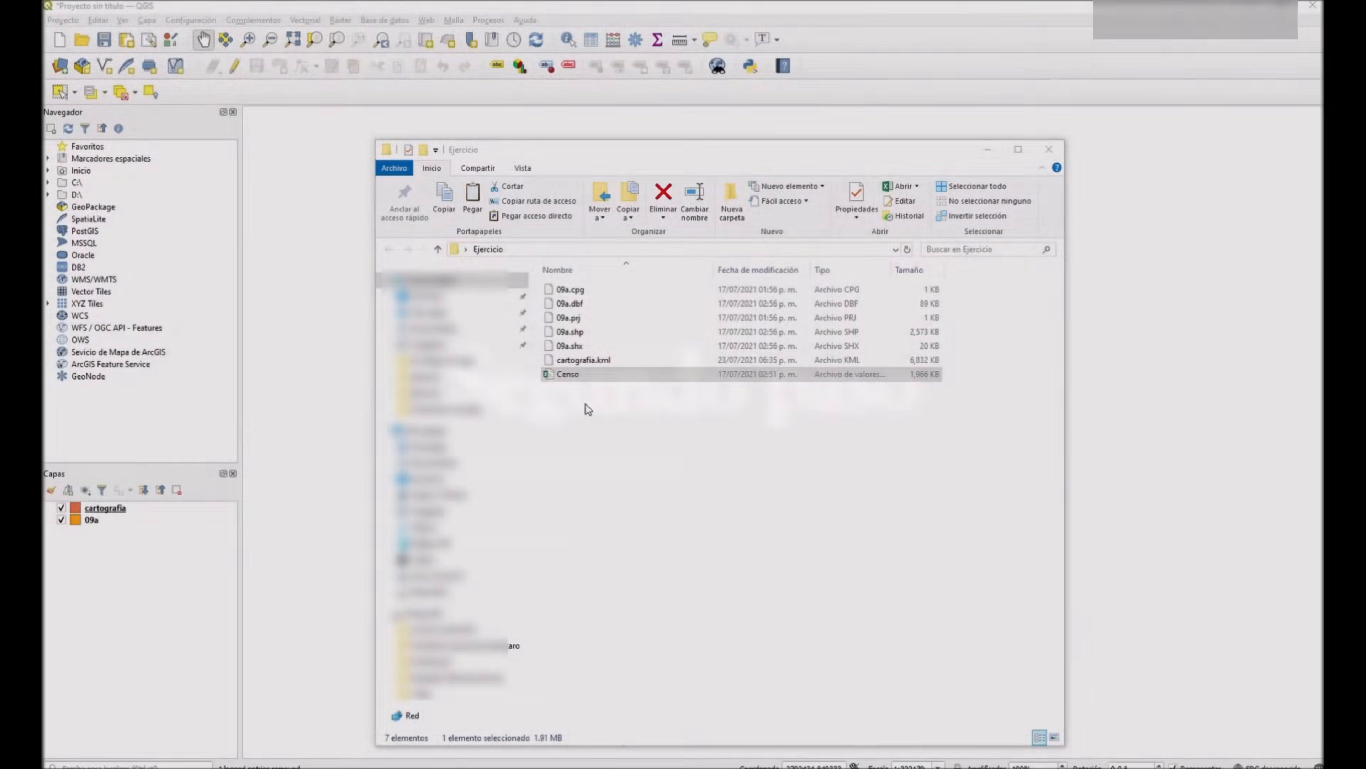
Open the Censo file in Excel and check the first codes in the Clave column
{"action": "left_click", "coordinate": [561, 375]}
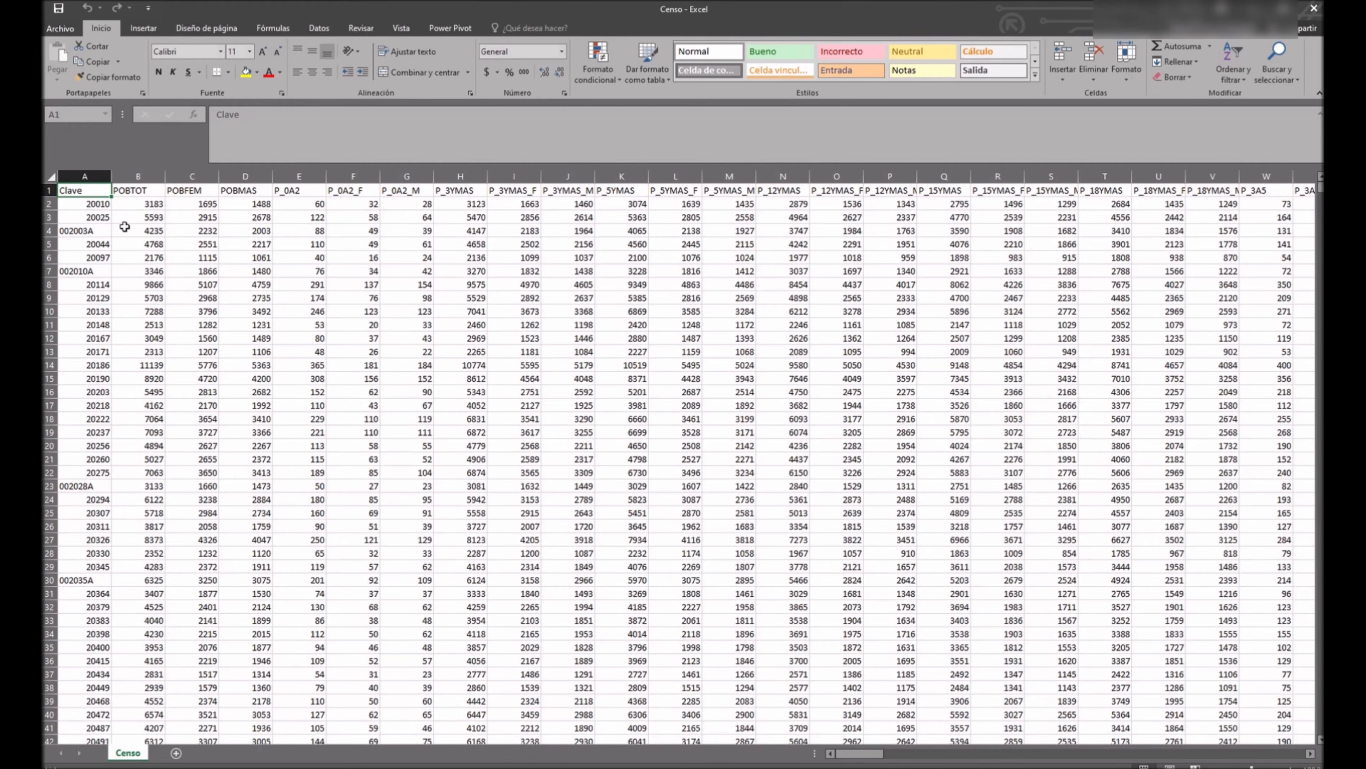
{"action": "left_click", "coordinate": [98, 206]}
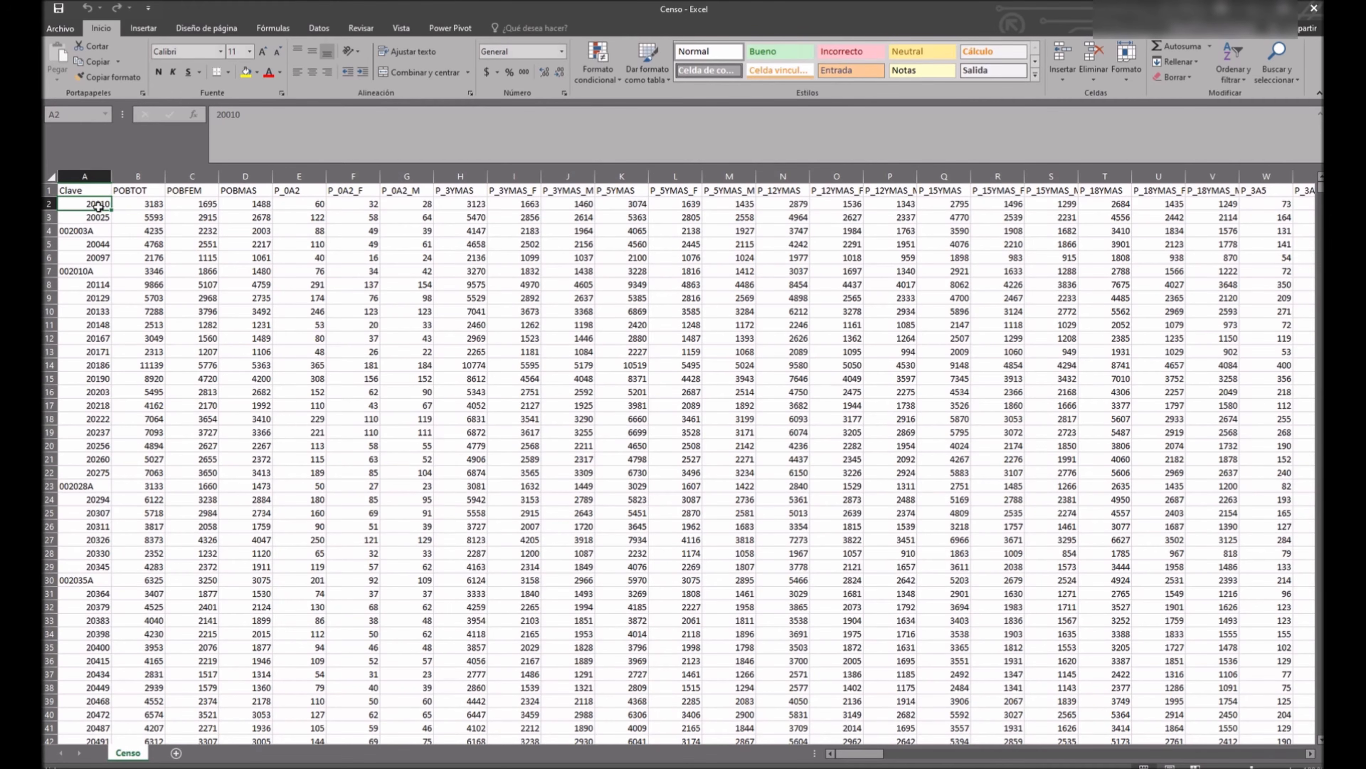
{"action": "left_click", "coordinate": [94, 218]}
{"action": "left_click", "coordinate": [93, 257]}
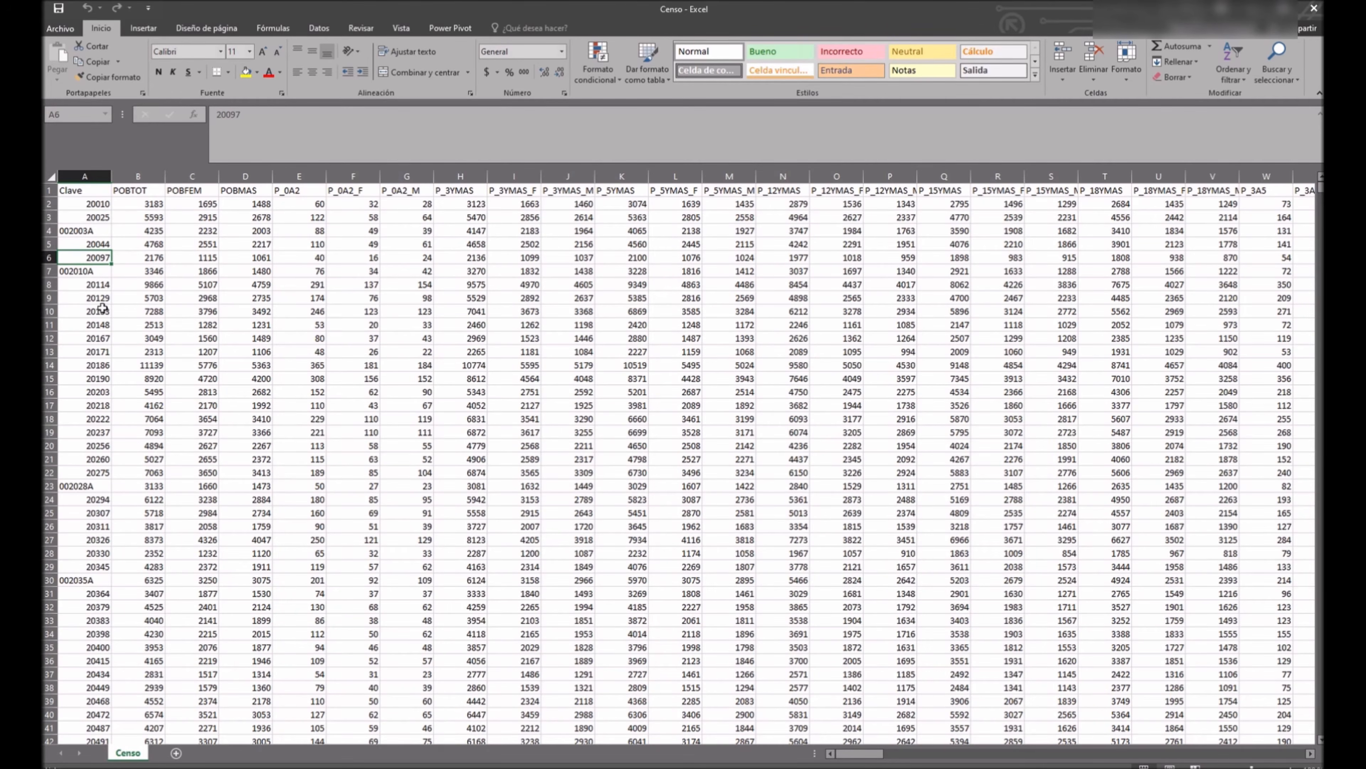
Insert a blank column before POBTOT and give it the header Clave
{"action": "left_click", "coordinate": [134, 177]}
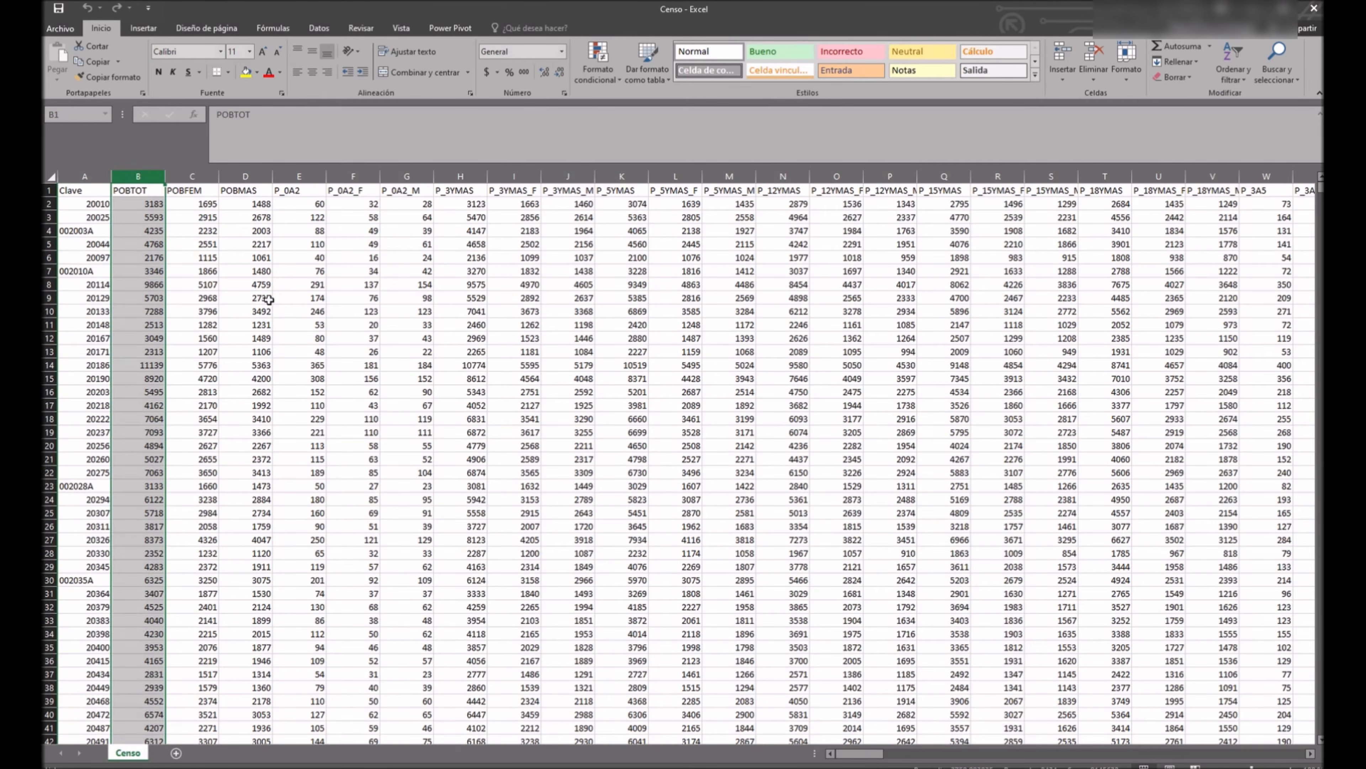
{"action": "key", "text": "ctrl+plus"}
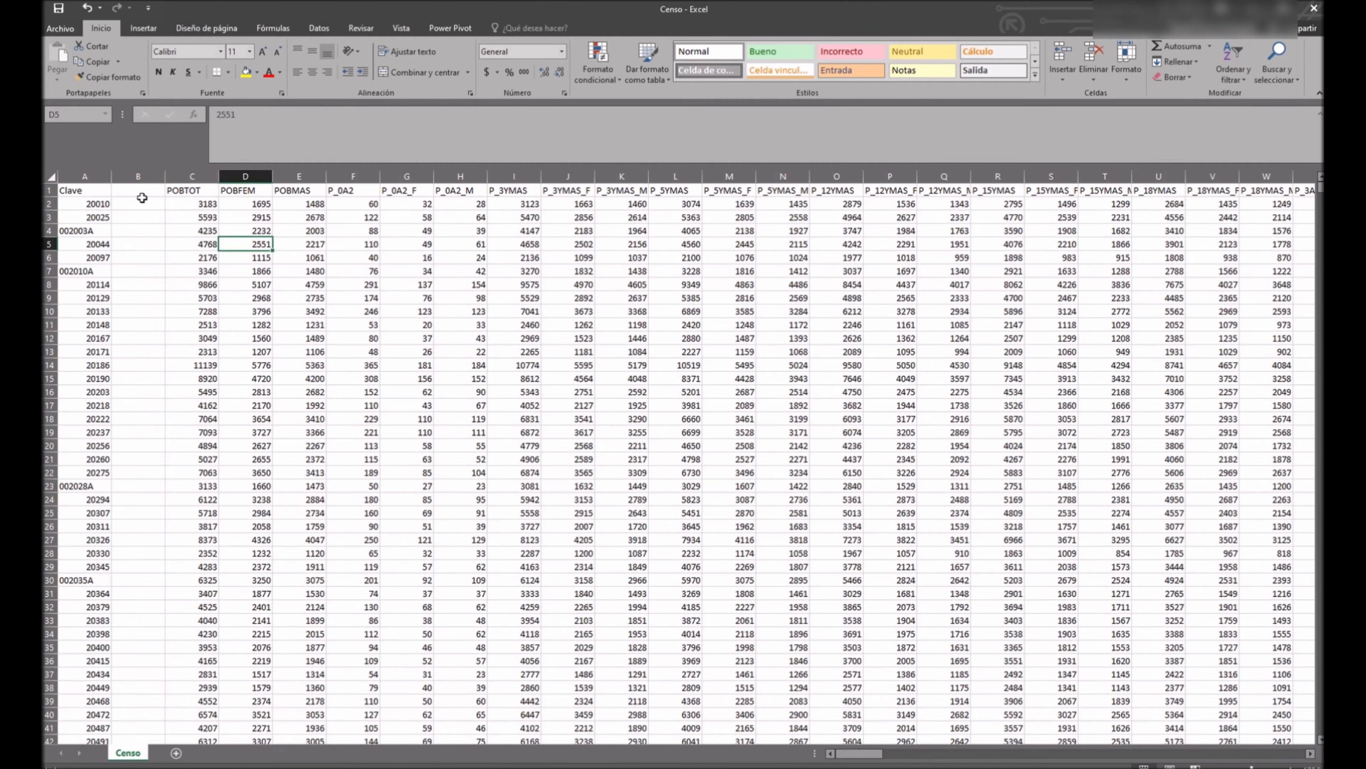
{"action": "type", "text": "Clave"}
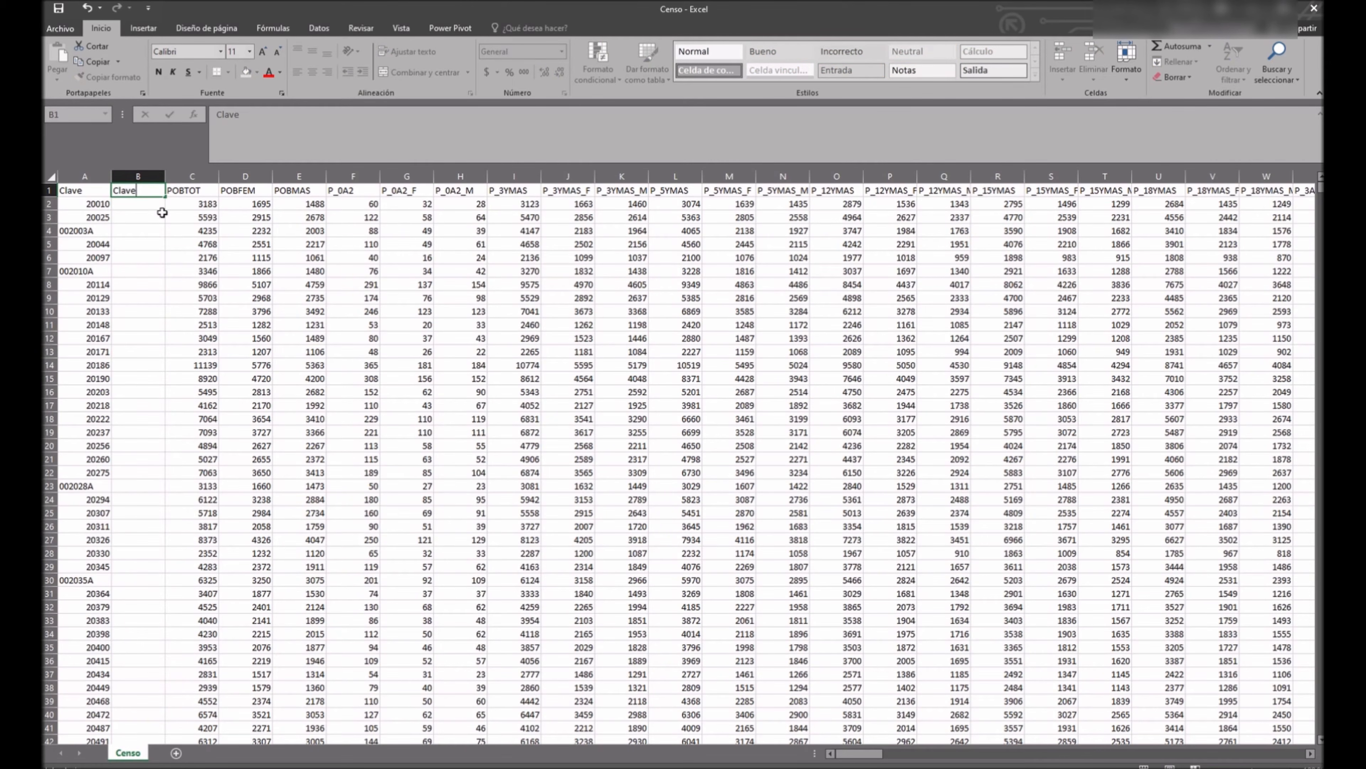
{"action": "key", "text": "Return"}
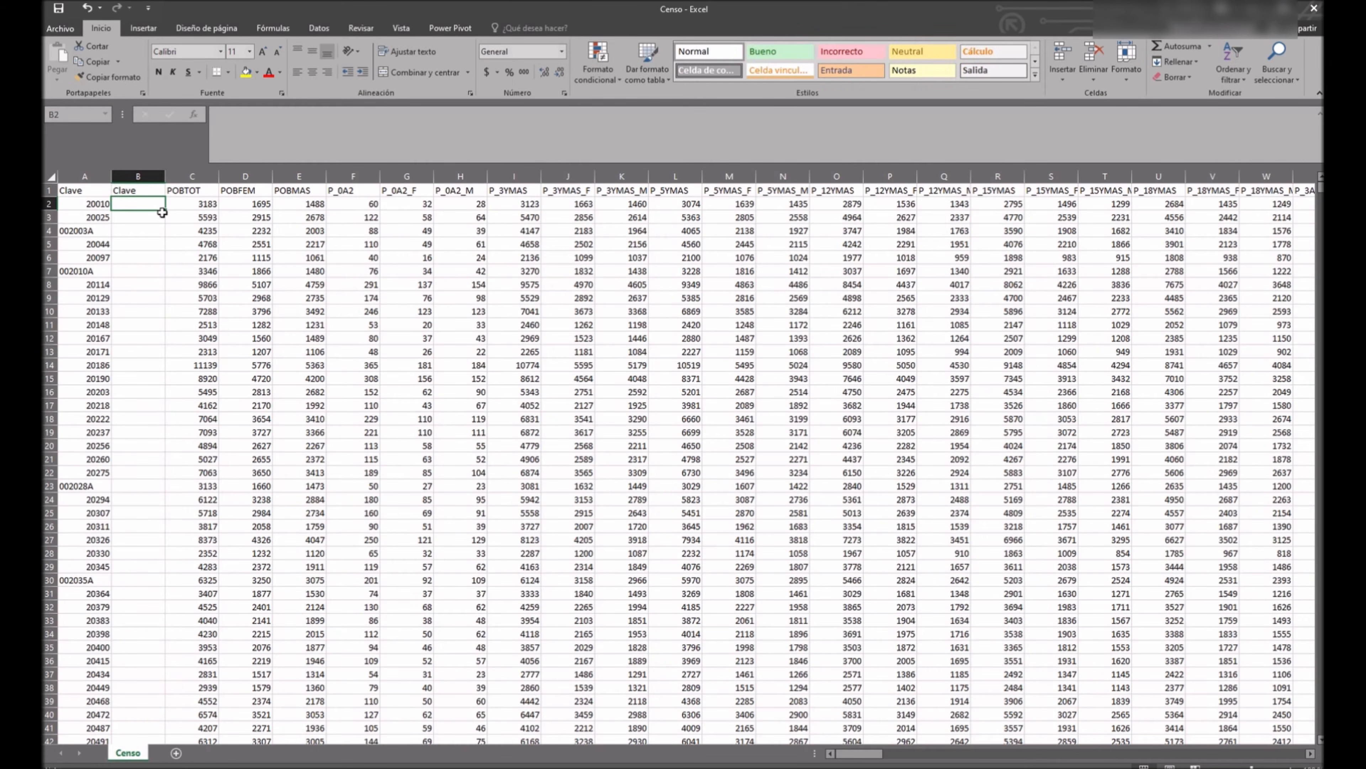
Enter =TEXTO(A2,"0000000") in cell B2 and fill the formula down the new Clave column
{"action": "type", "text": "="}
{"action": "key", "text": "Left"}
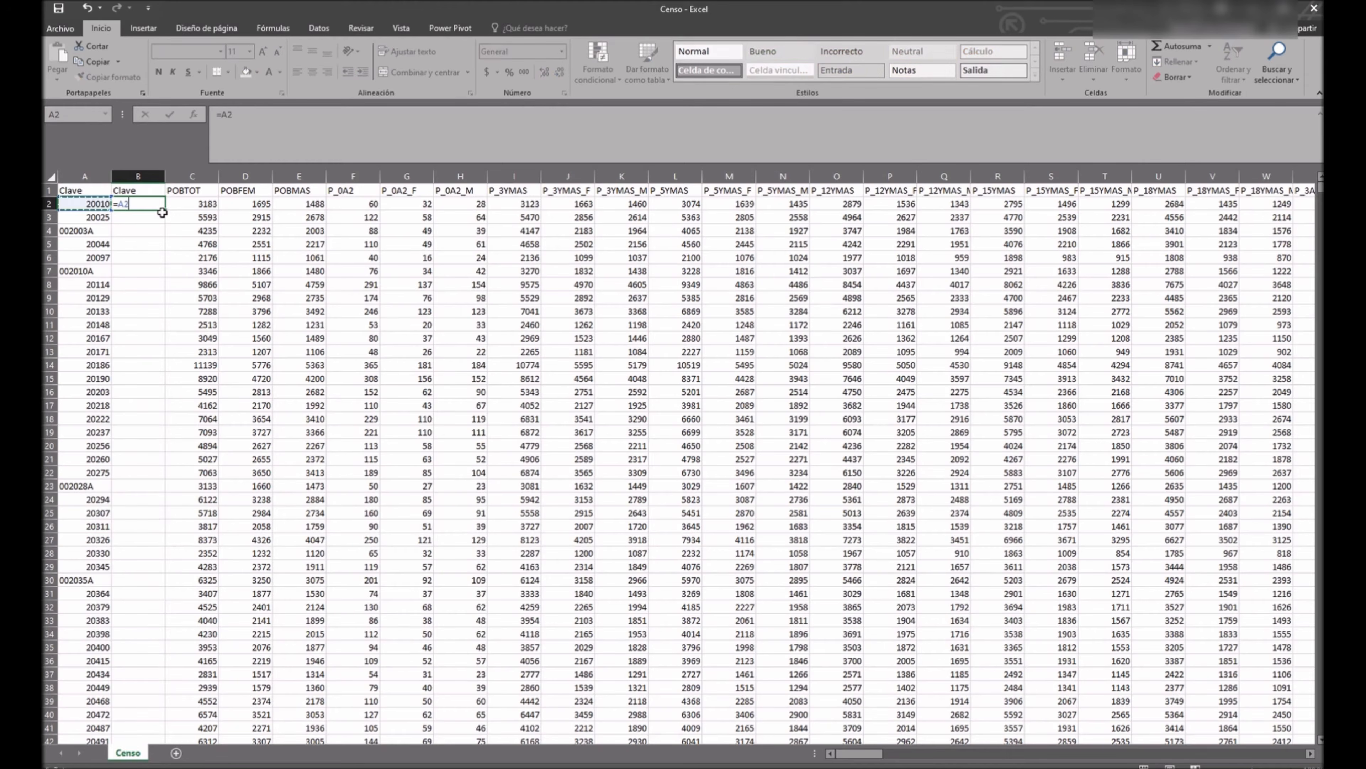
{"action": "key", "text": "BackSpace"}
{"action": "key", "text": "BackSpace"}
{"action": "type", "text": "tex"}
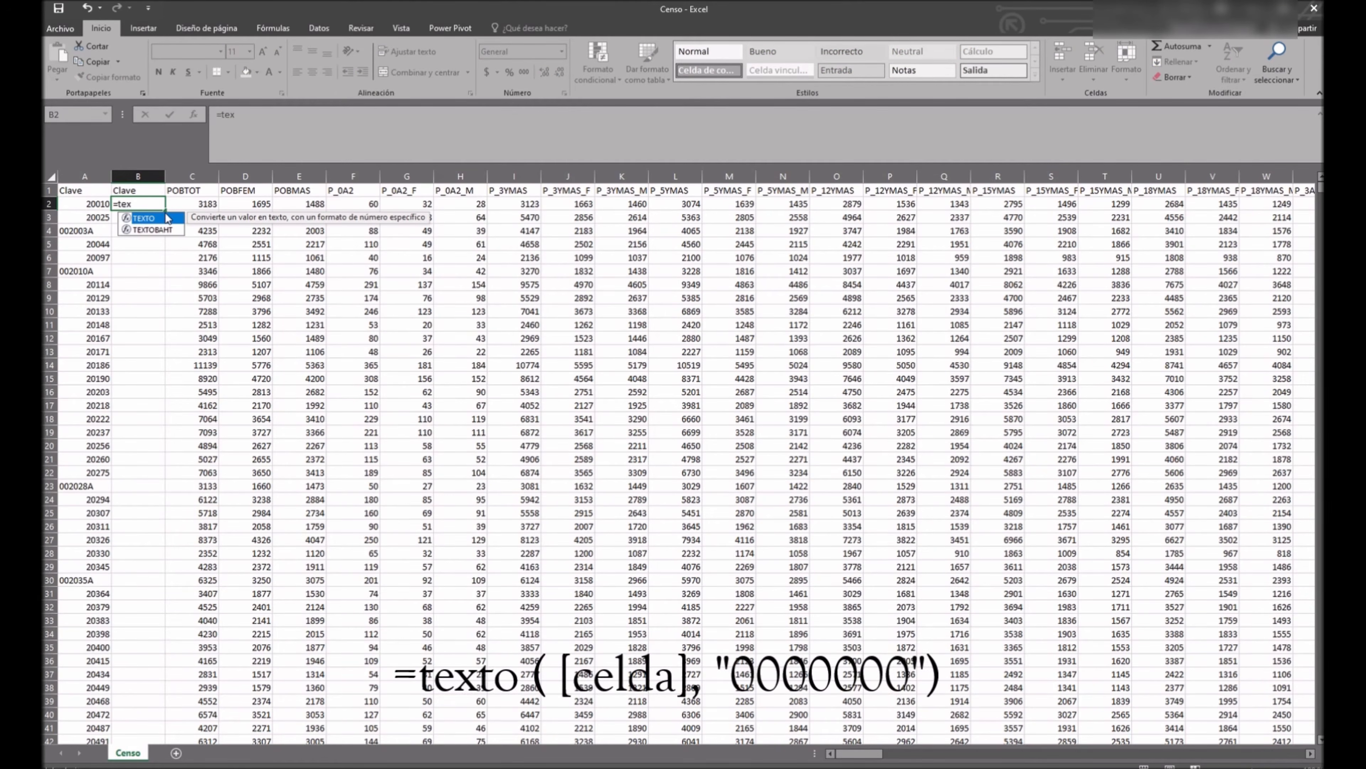
{"action": "key", "text": "Tab"}
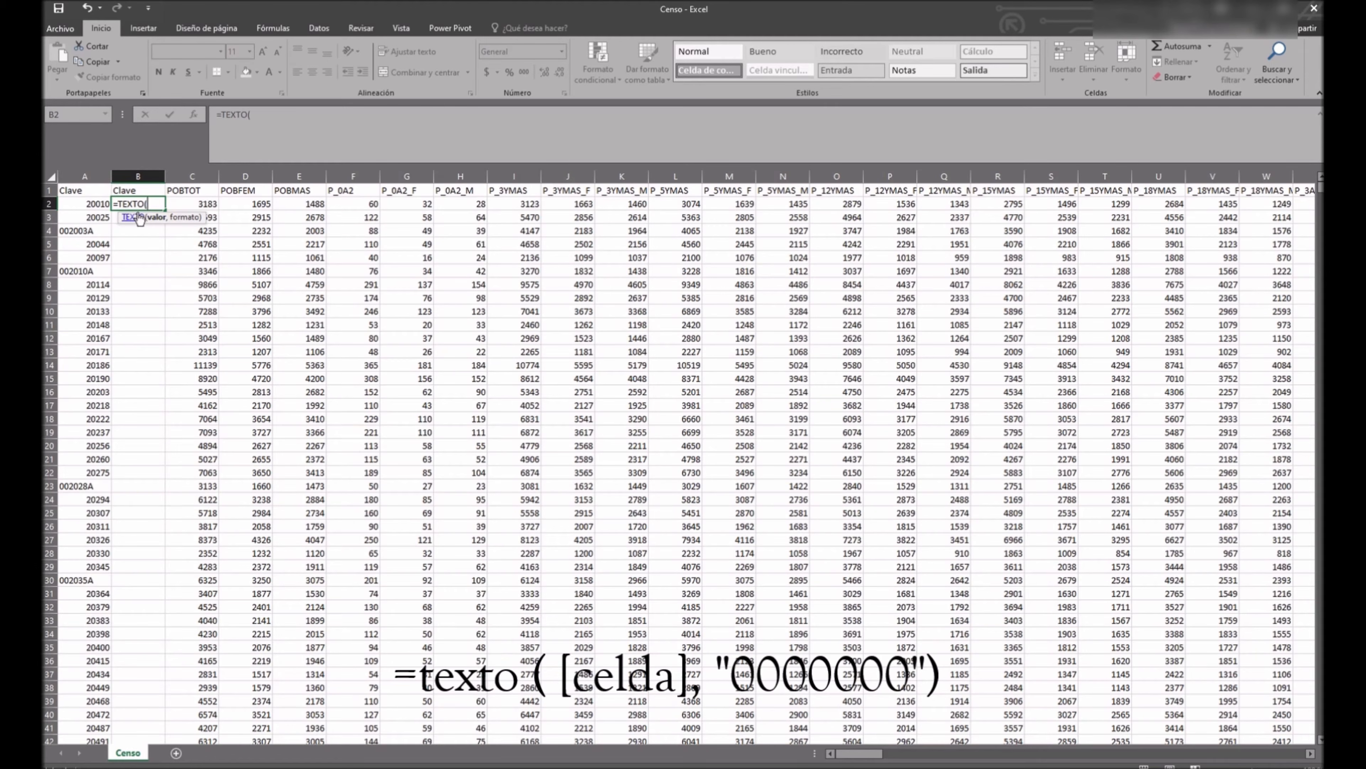
{"action": "left_click", "coordinate": [91, 202]}
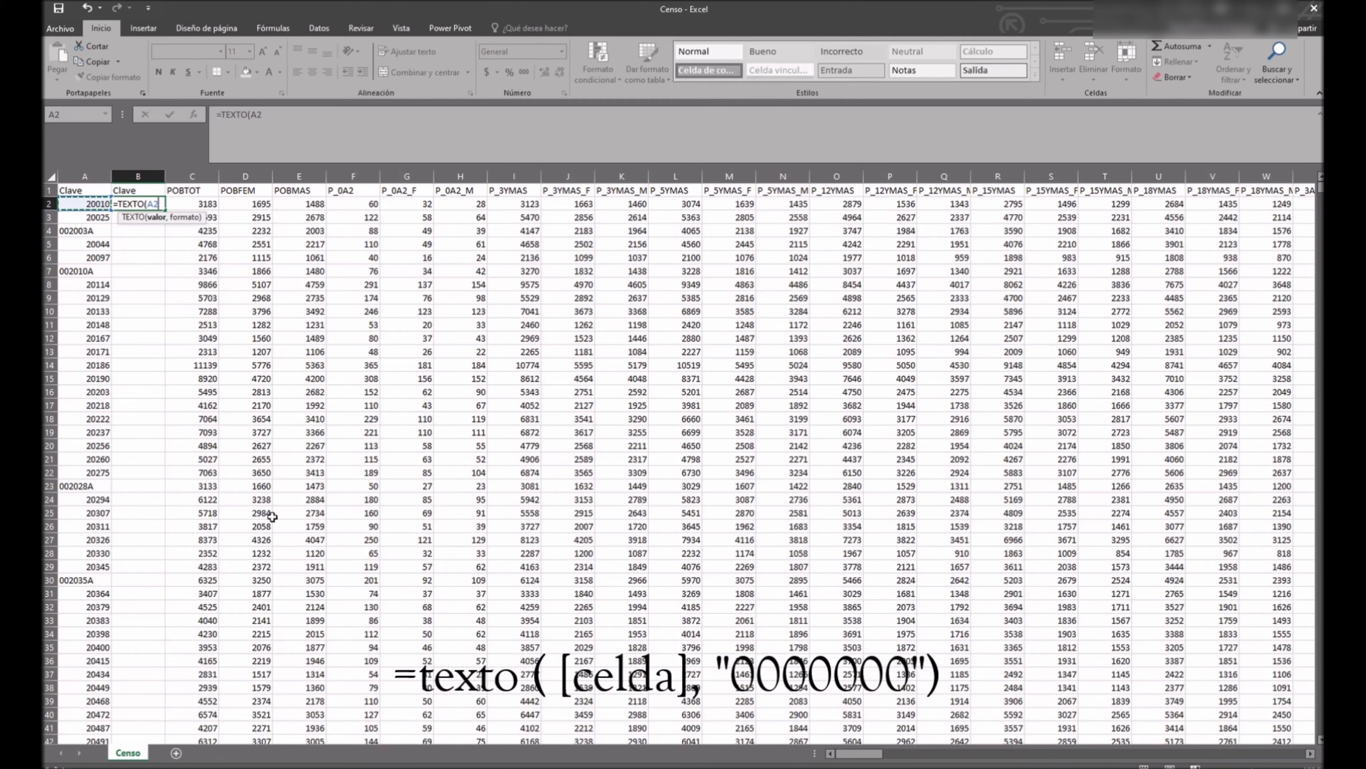
{"action": "type", "text": ",\"0000000"}
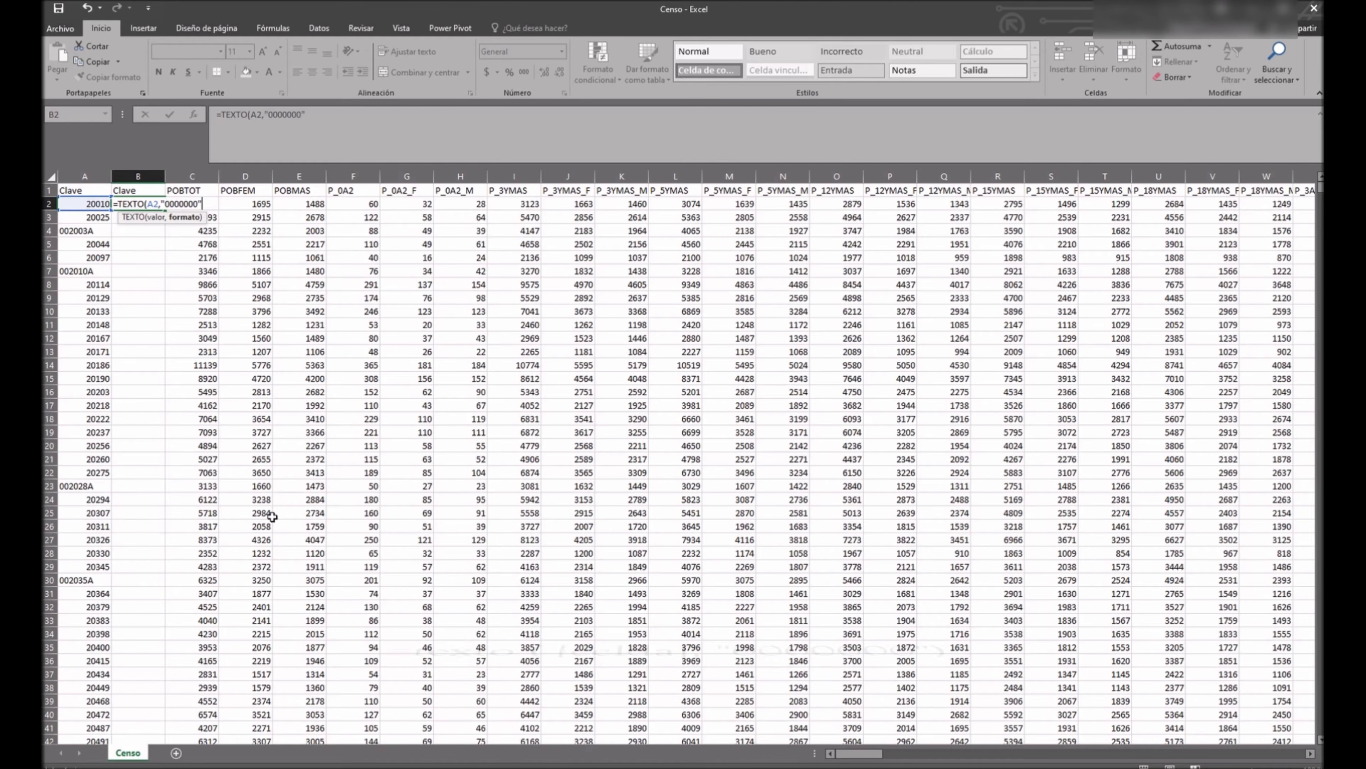
{"action": "key", "text": "ctrl+Return"}
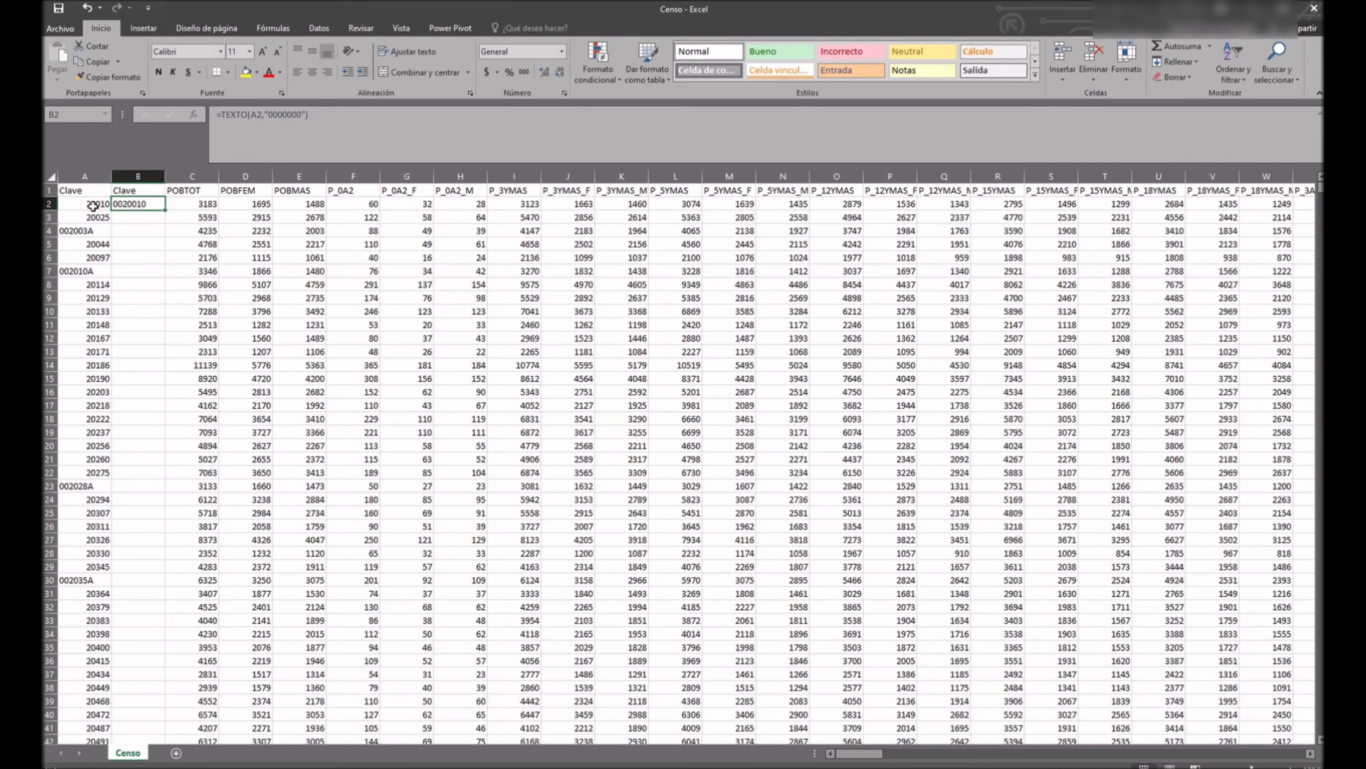
{"action": "double_click", "coordinate": [167, 209]}
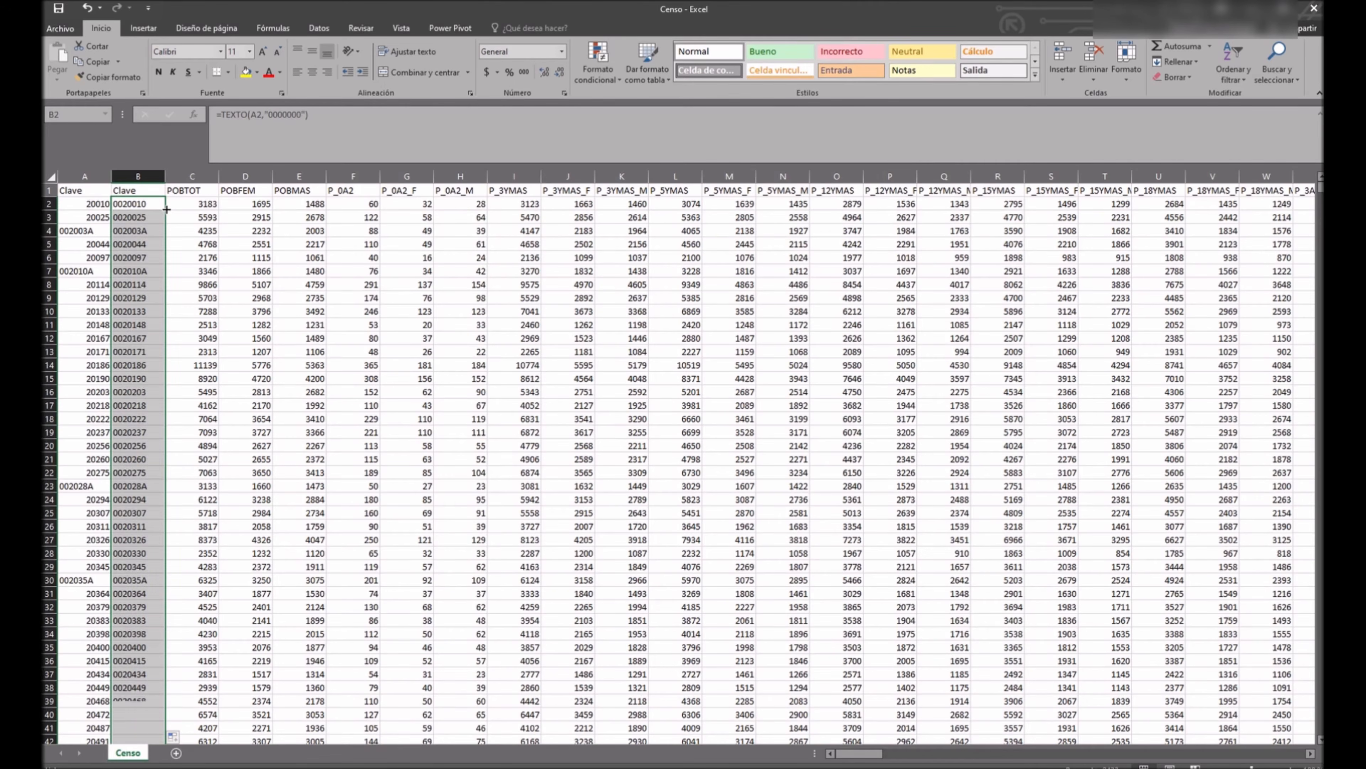
{"action": "left_click", "coordinate": [407, 378]}
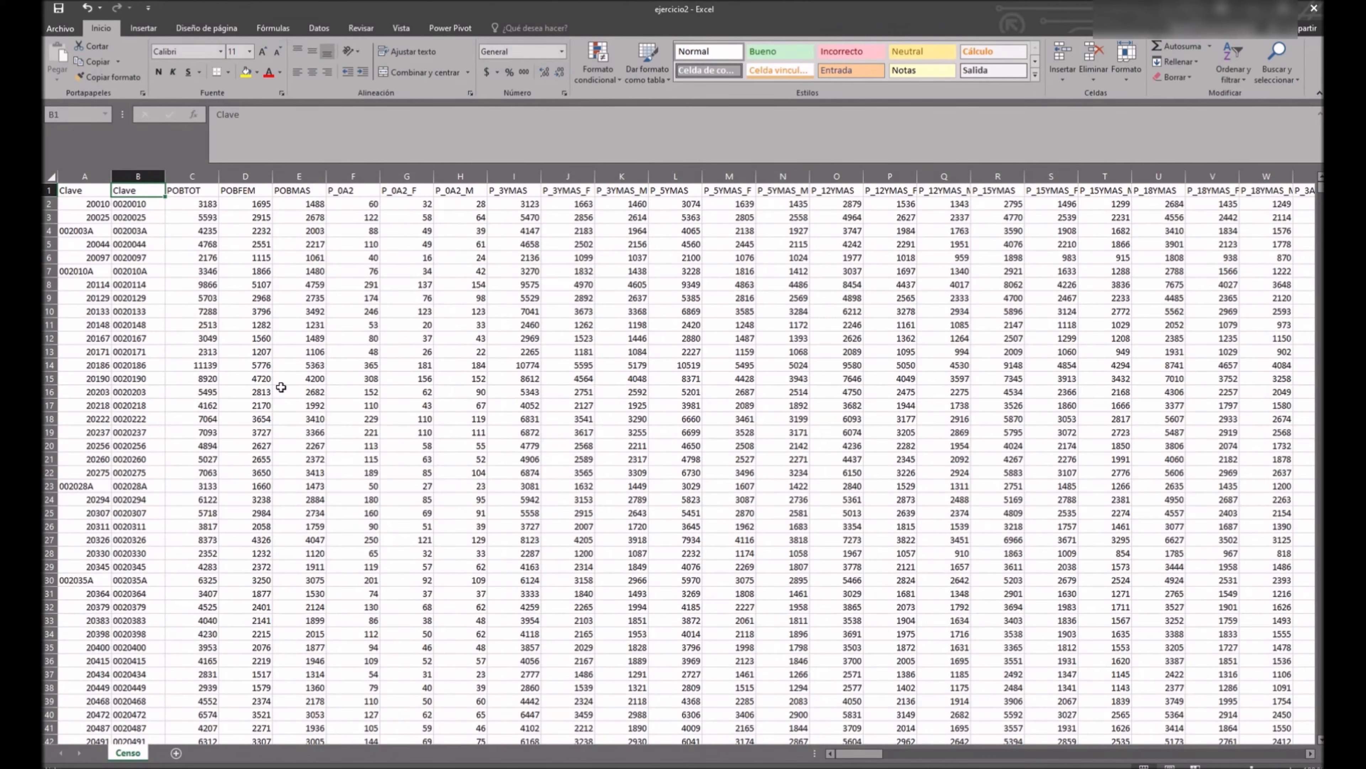
Create a 3D map from the census data in ejercicio2 and close its field list
{"action": "left_click", "coordinate": [143, 28]}
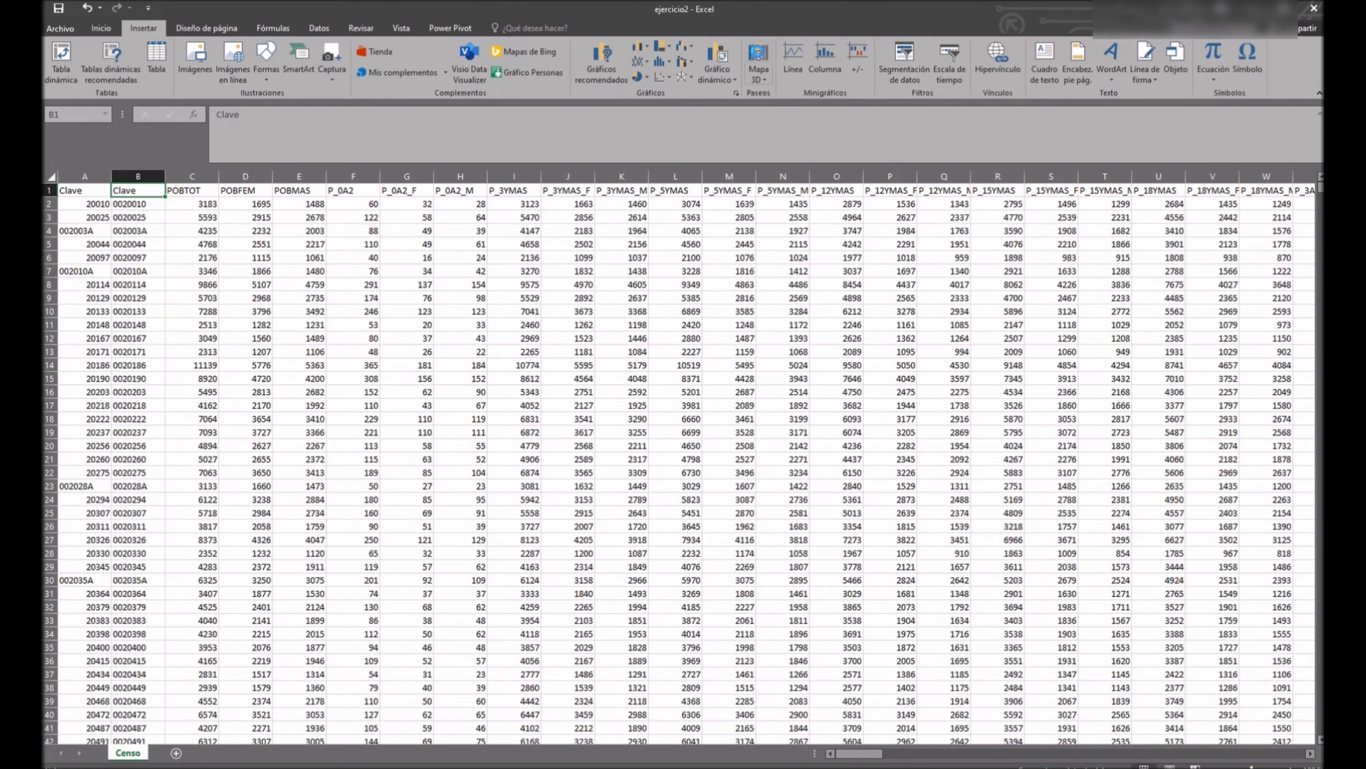
{"action": "left_click", "coordinate": [758, 59]}
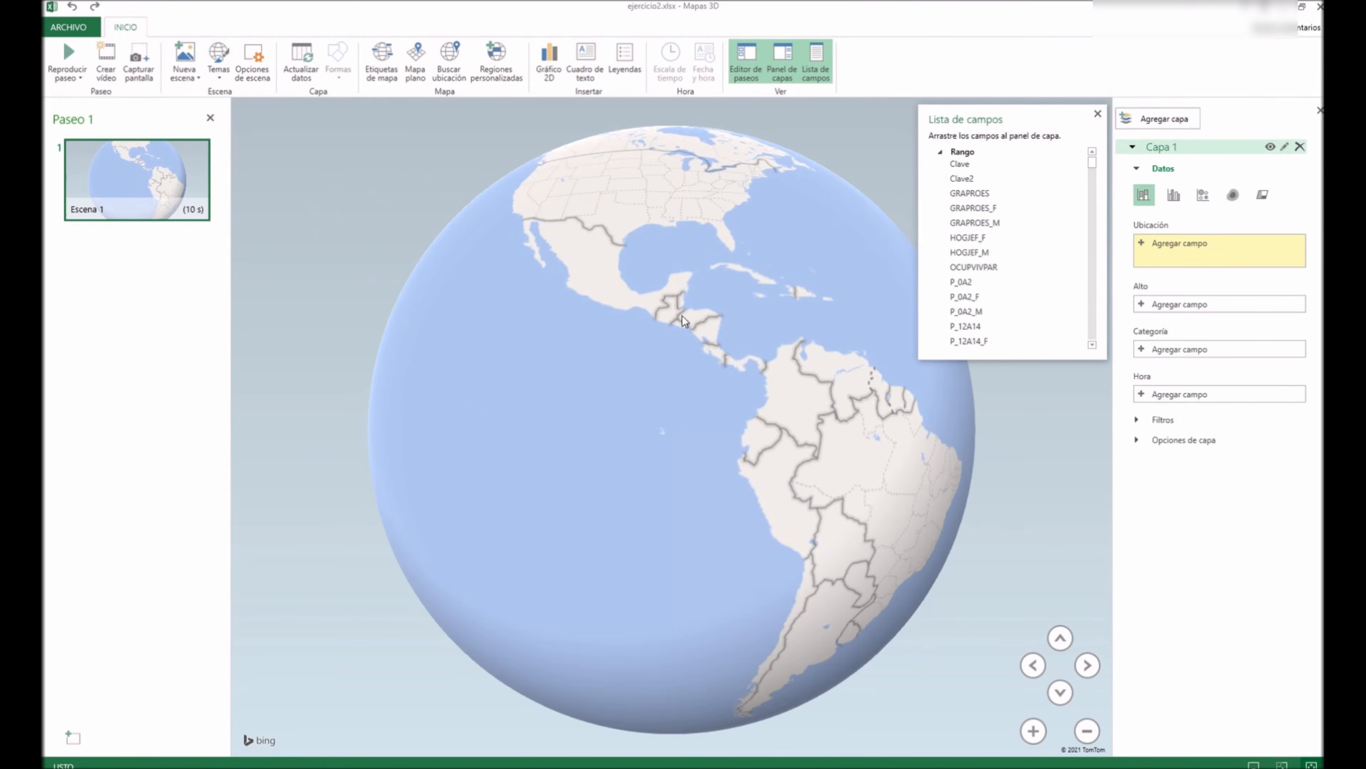
{"action": "left_click_drag", "start_coordinate": [682, 315], "coordinate": [710, 478]}
{"action": "scroll", "coordinate": [625, 424], "scroll_direction": "up", "scroll_amount": 3}
{"action": "left_click", "coordinate": [1098, 114]}
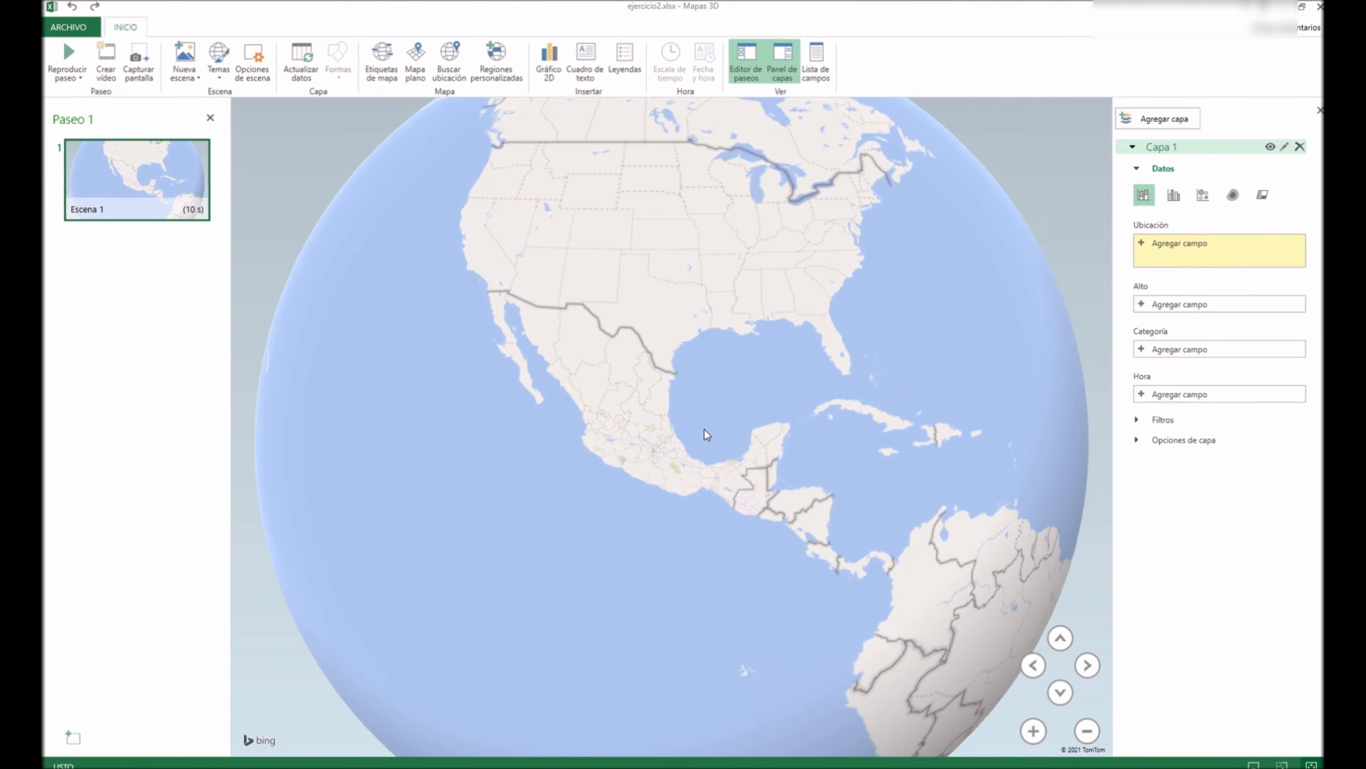
Start a new custom region set from cartografia.kml in the Ejercicio folder on the desktop
{"action": "left_click_drag", "start_coordinate": [900, 343], "coordinate": [950, 449]}
{"action": "left_click_drag", "start_coordinate": [683, 654], "coordinate": [891, 439]}
{"action": "scroll", "coordinate": [705, 468], "scroll_direction": "up", "scroll_amount": 5}
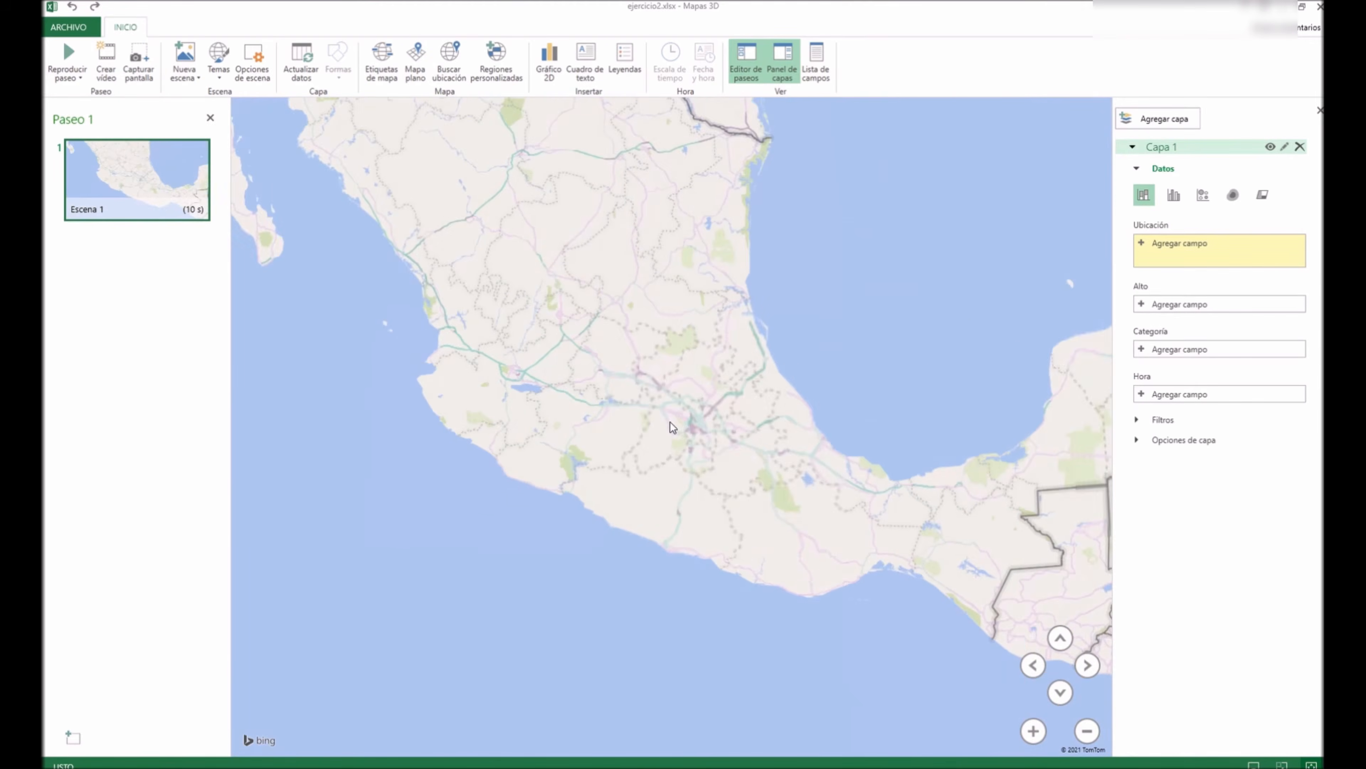
{"action": "scroll", "coordinate": [670, 422], "scroll_direction": "up", "scroll_amount": 10}
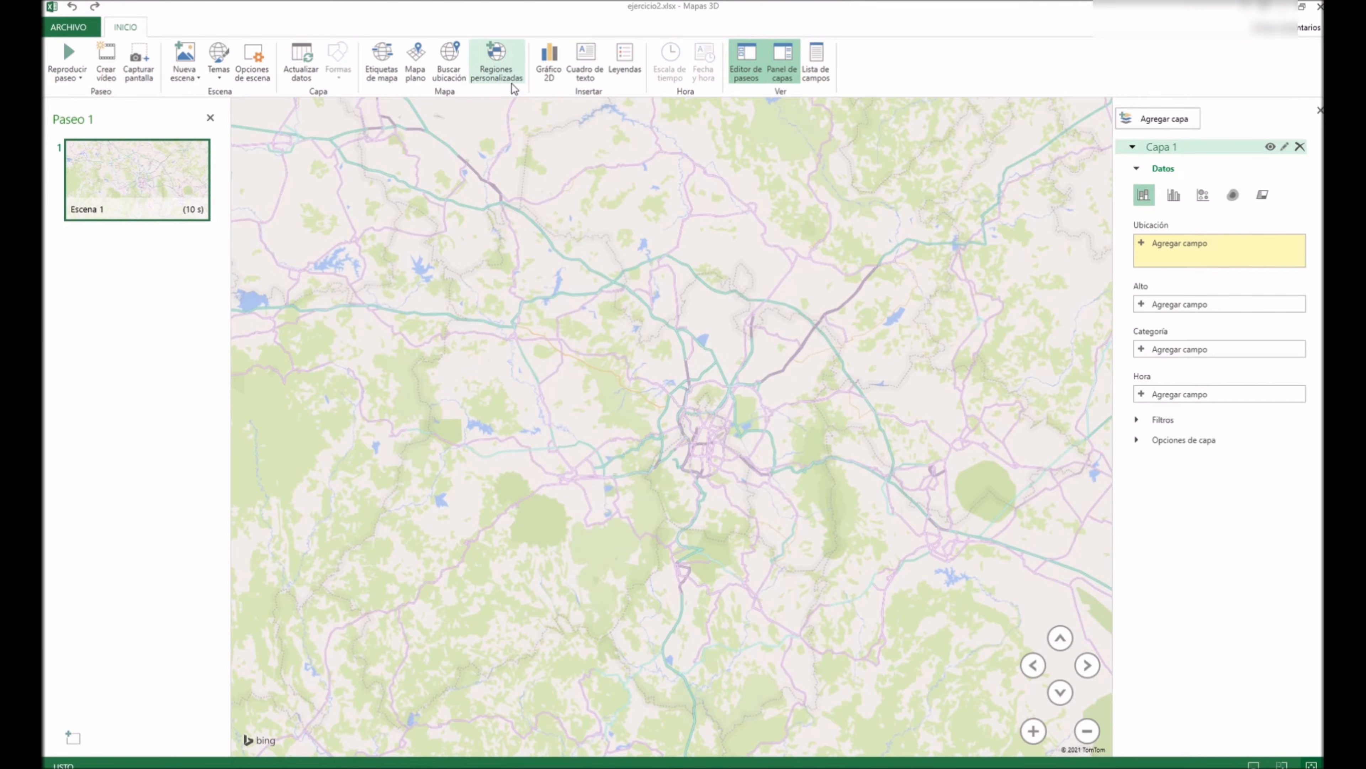
{"action": "left_click", "coordinate": [496, 60]}
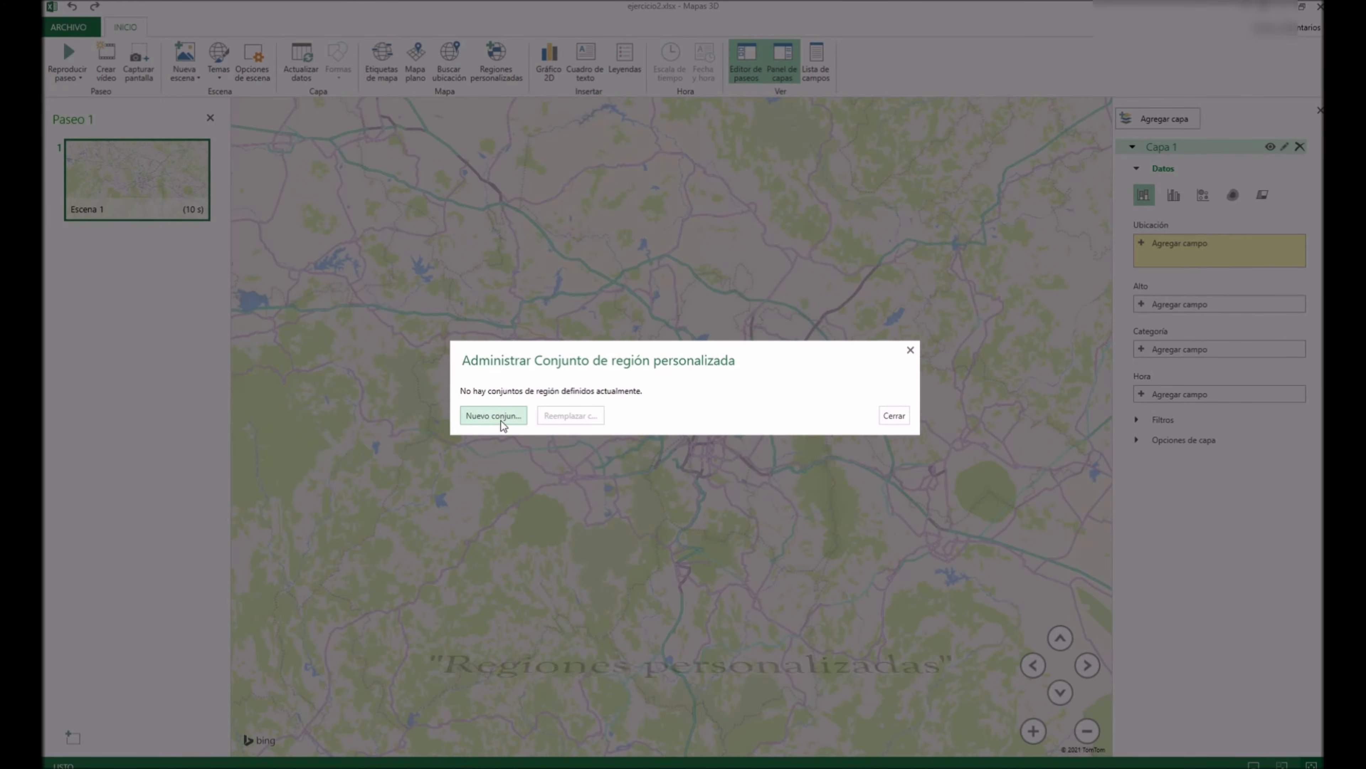
{"action": "left_click", "coordinate": [502, 422]}
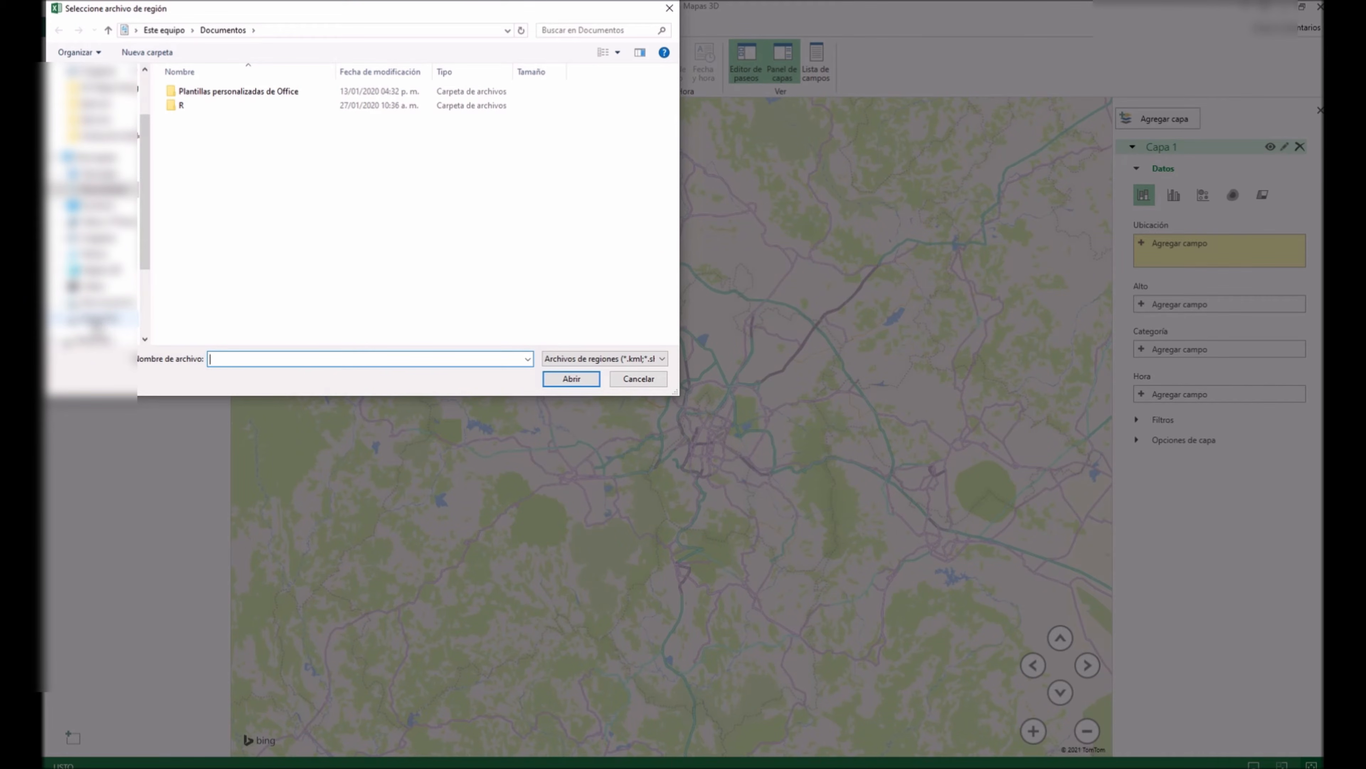
{"action": "left_click", "coordinate": [97, 204]}
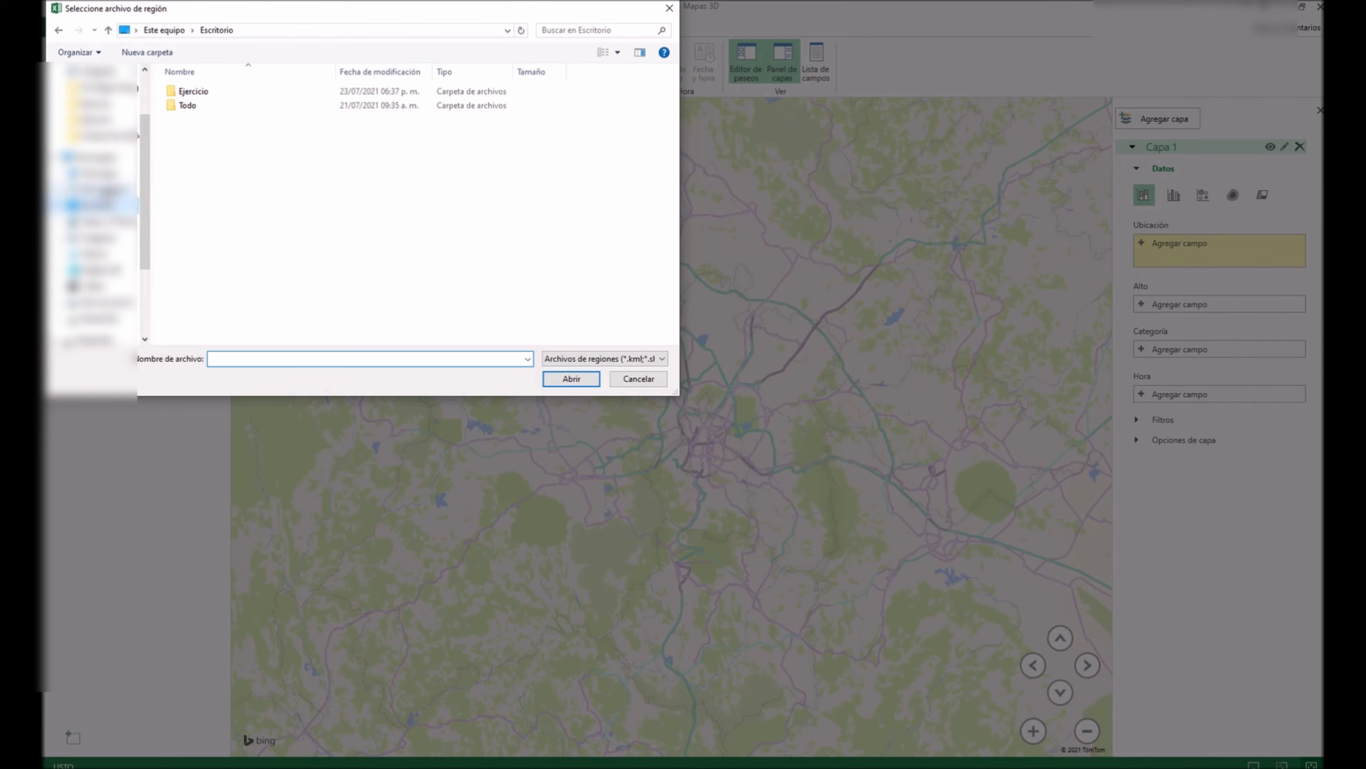
{"action": "double_click", "coordinate": [223, 93]}
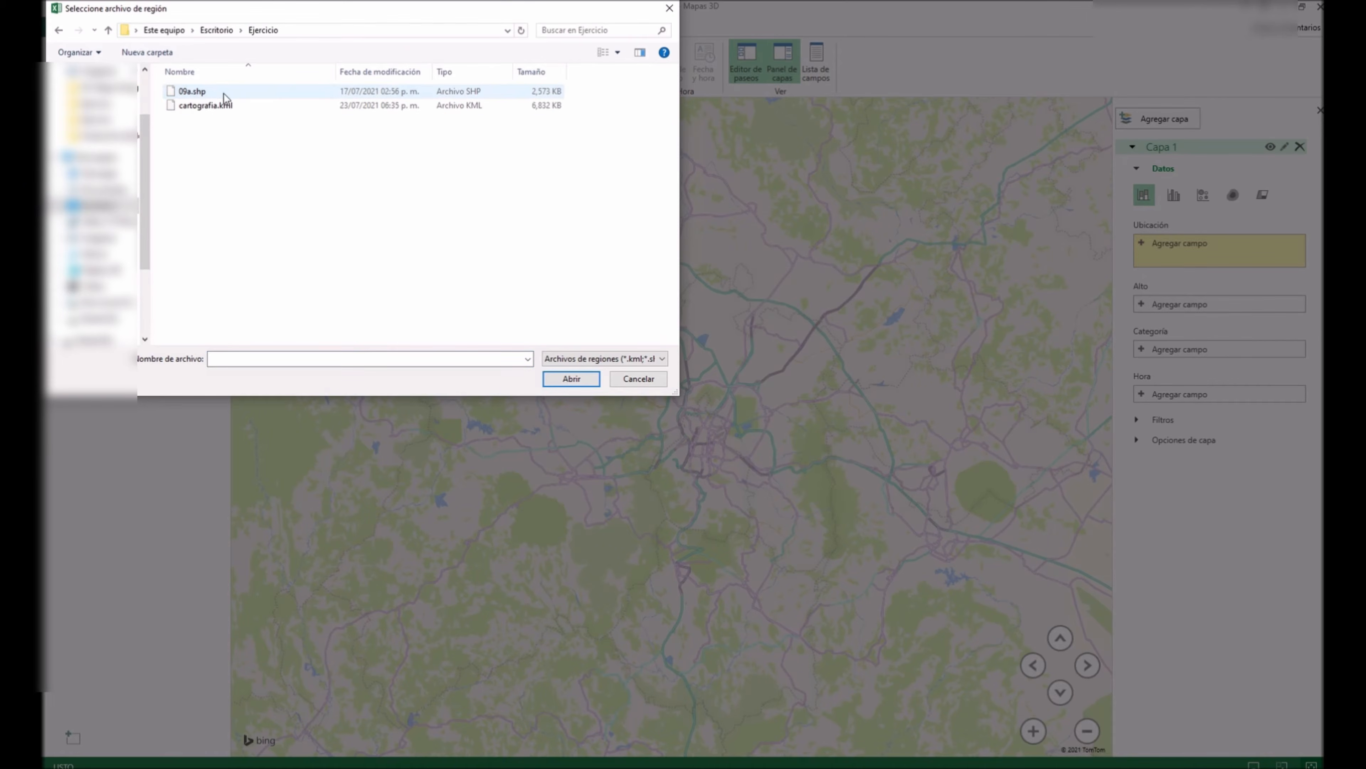
{"action": "left_click", "coordinate": [206, 105]}
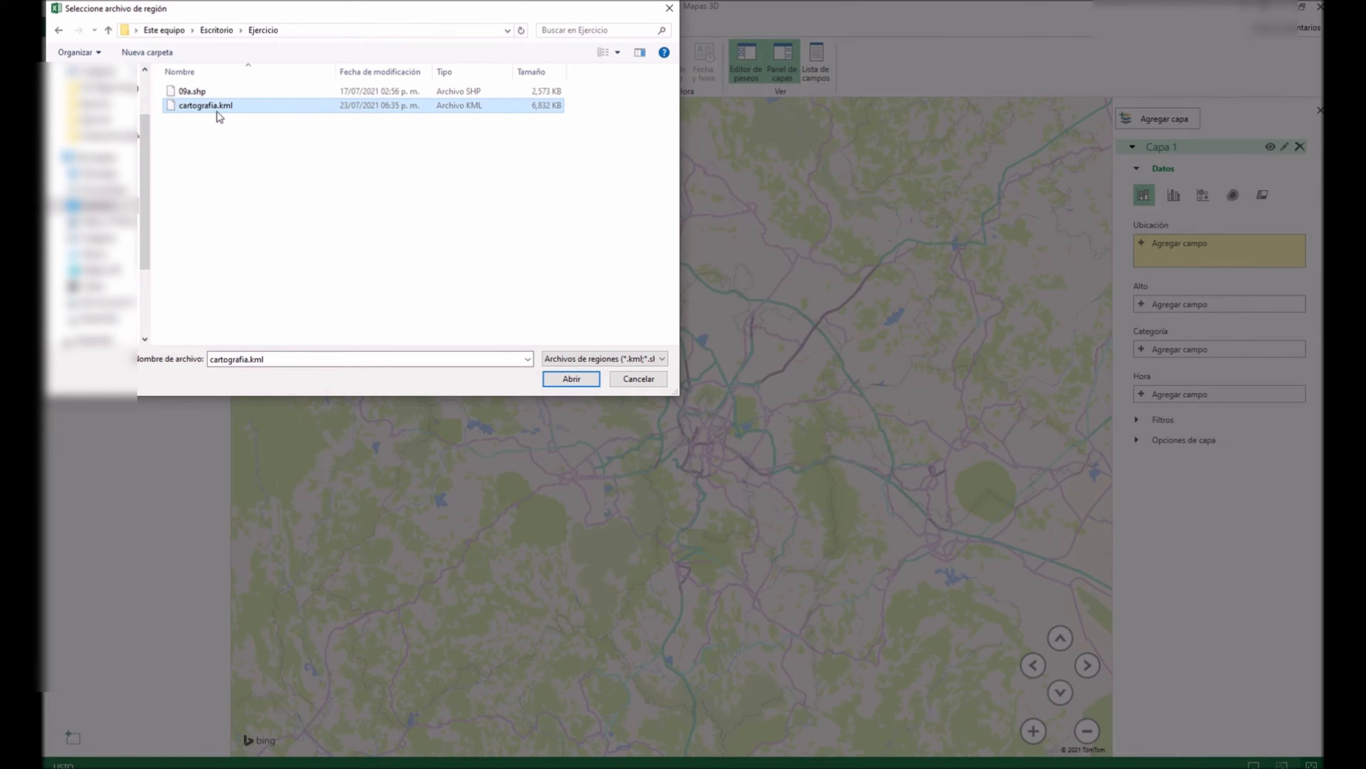
{"action": "left_click", "coordinate": [572, 379]}
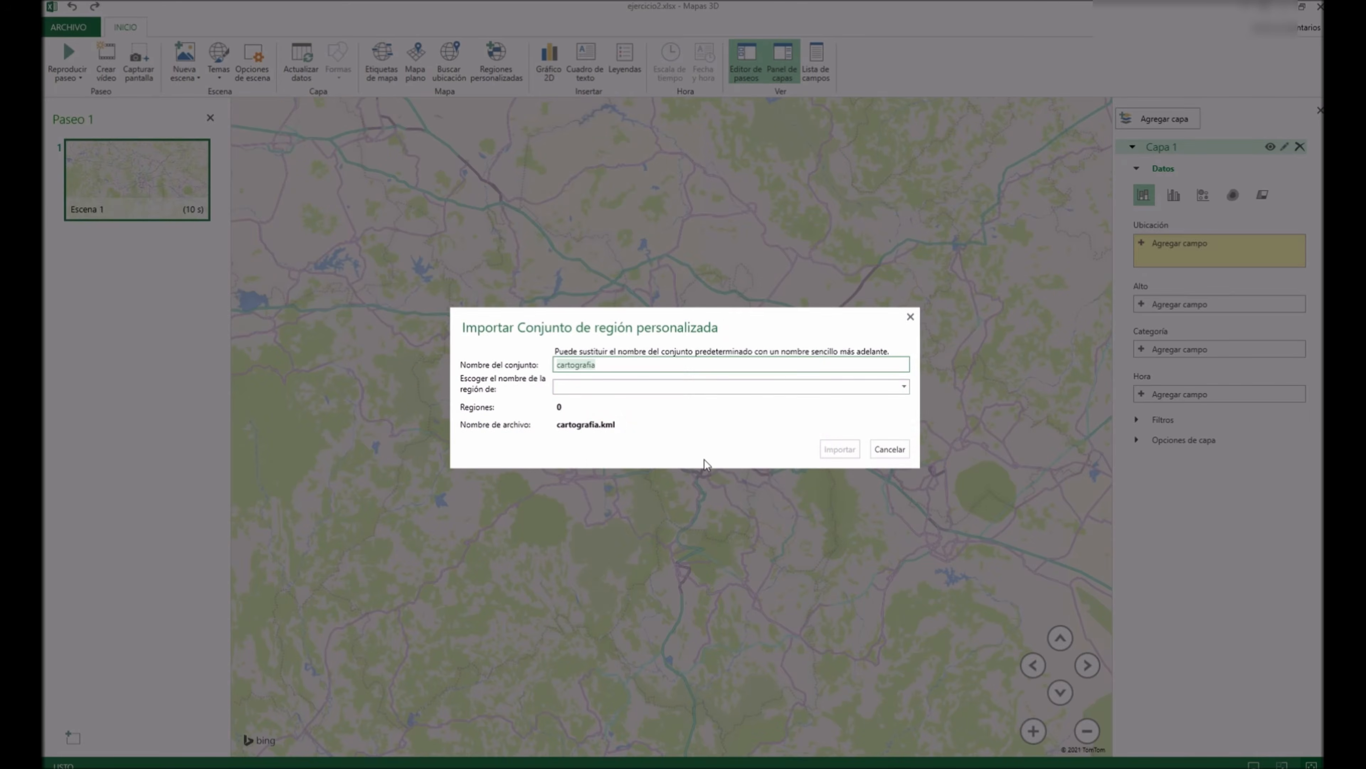
Use the Clave field for the region names and import the cartografia region set
{"action": "left_click", "coordinate": [577, 390]}
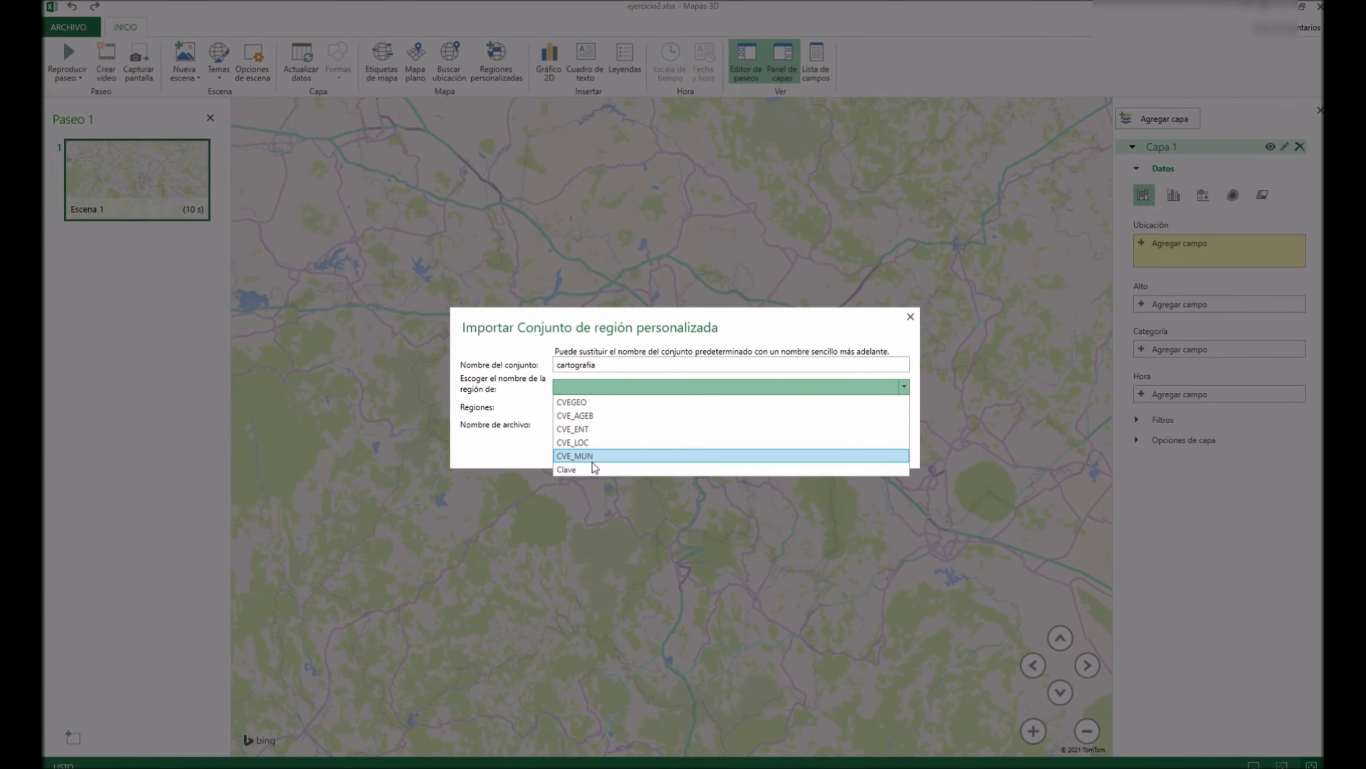
{"action": "left_click", "coordinate": [571, 469]}
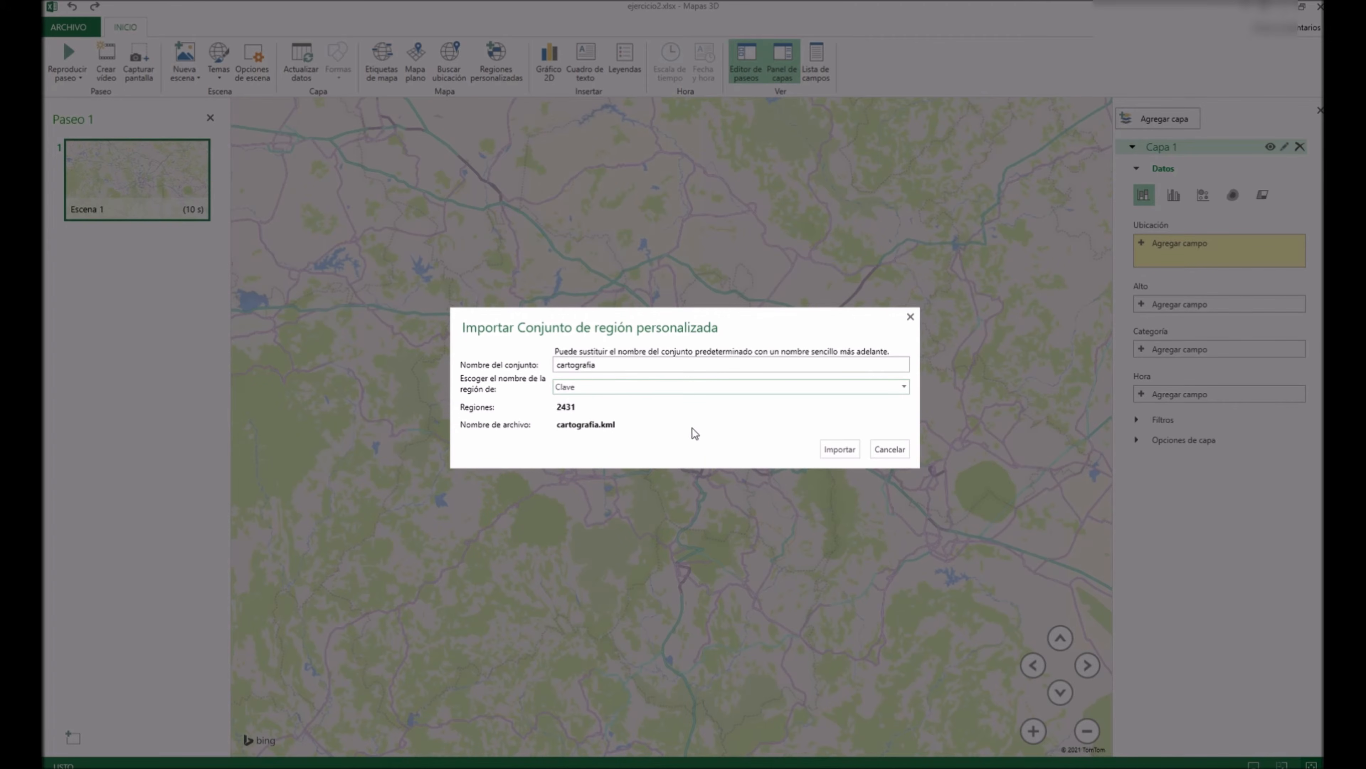
{"action": "left_click", "coordinate": [840, 449]}
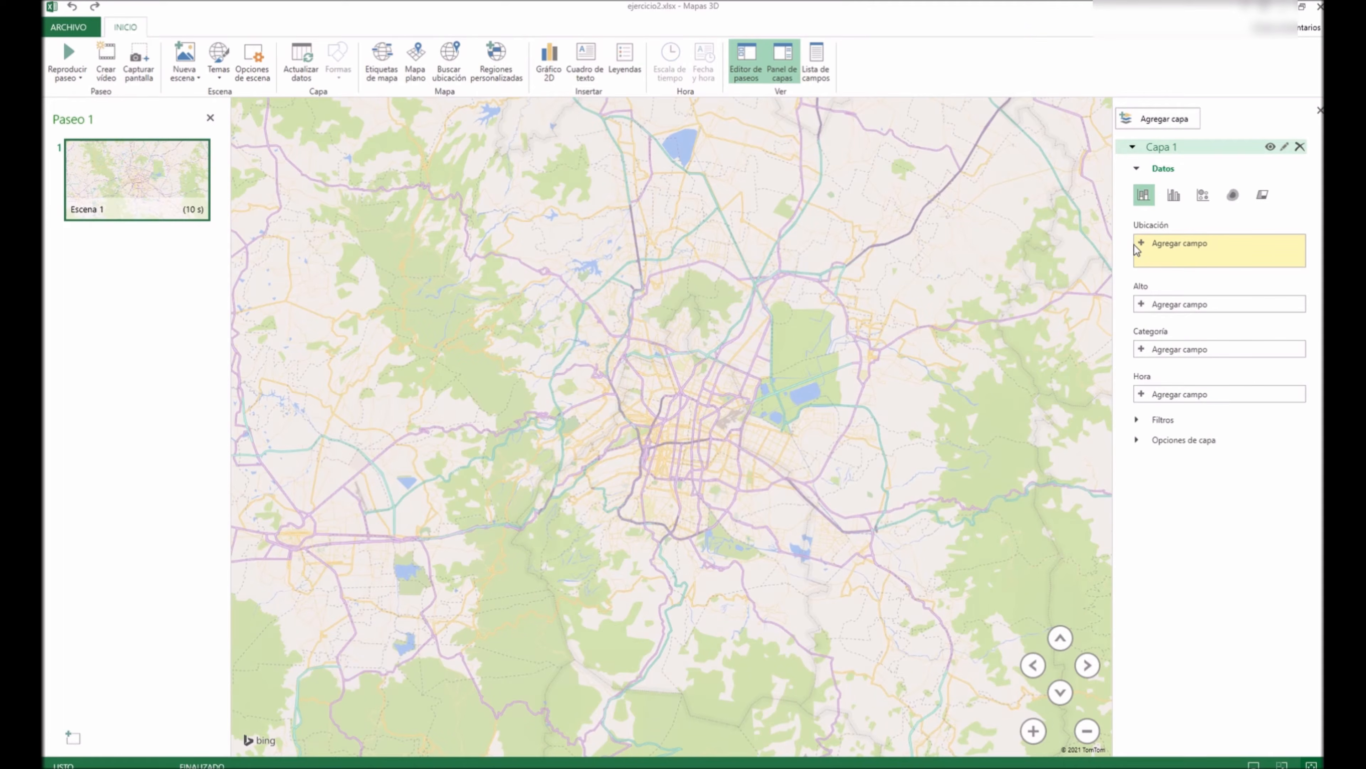
Switch to the ejercicio2 worksheet, move the 3D Maps tour note off the header row and select the Clave header in B1
{"action": "left_click", "coordinate": [1148, 247]}
{"action": "left_click", "coordinate": [487, 732]}
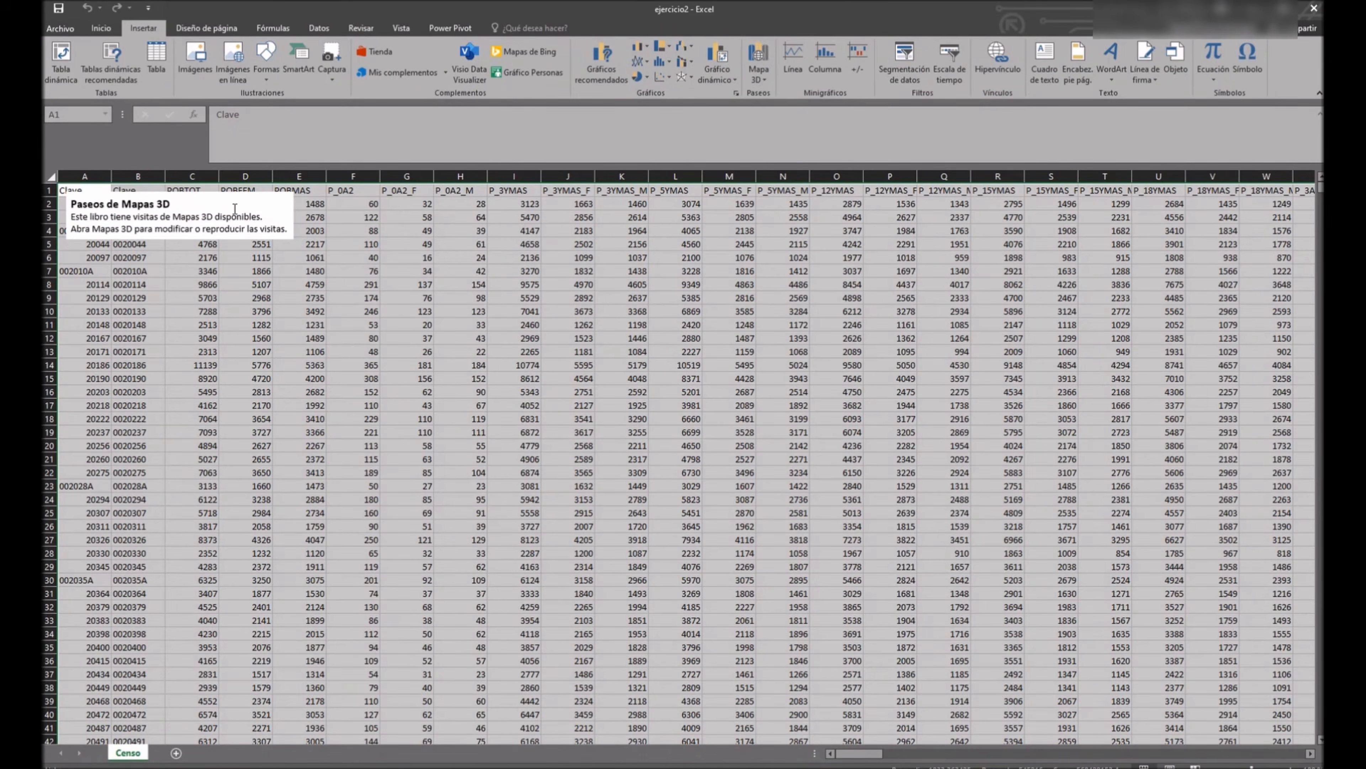
{"action": "left_click", "coordinate": [348, 218]}
{"action": "left_click", "coordinate": [287, 205]}
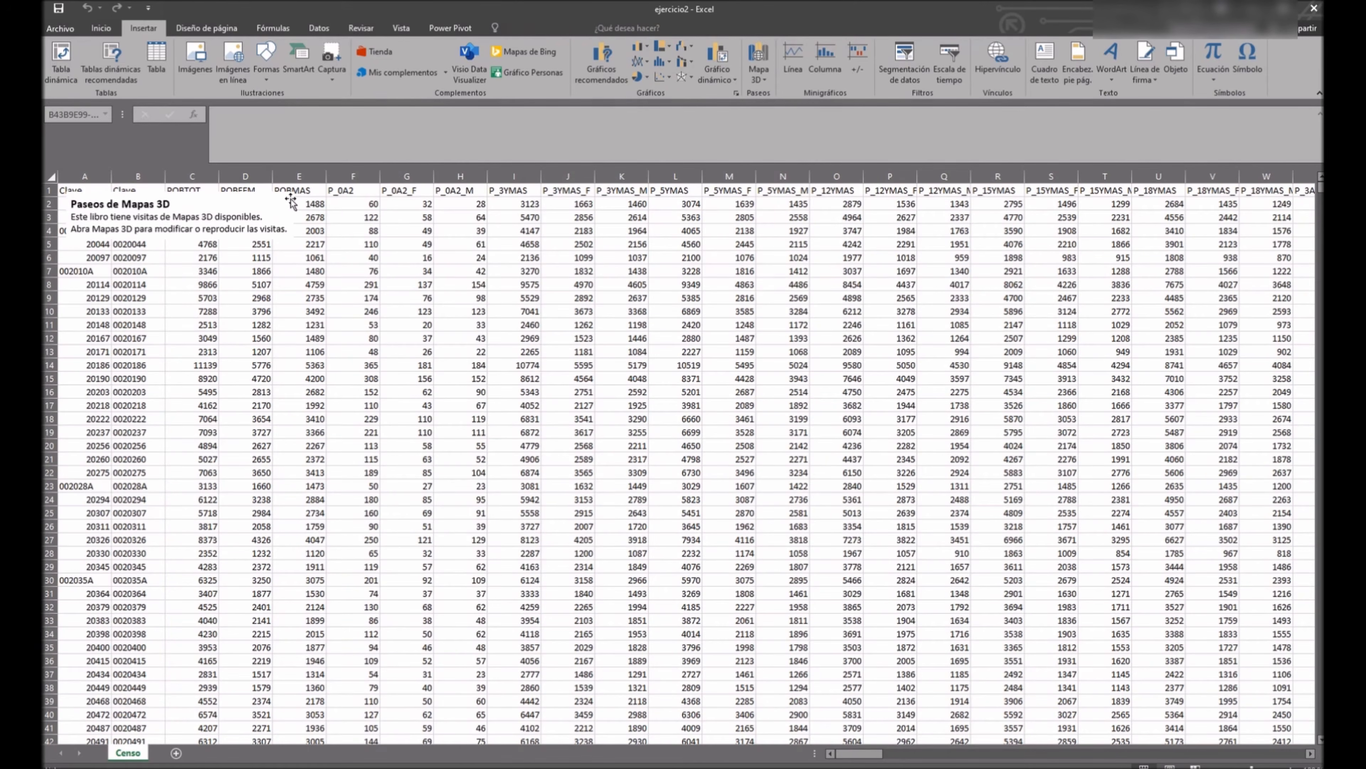
{"action": "left_click_drag", "start_coordinate": [291, 200], "coordinate": [405, 283]}
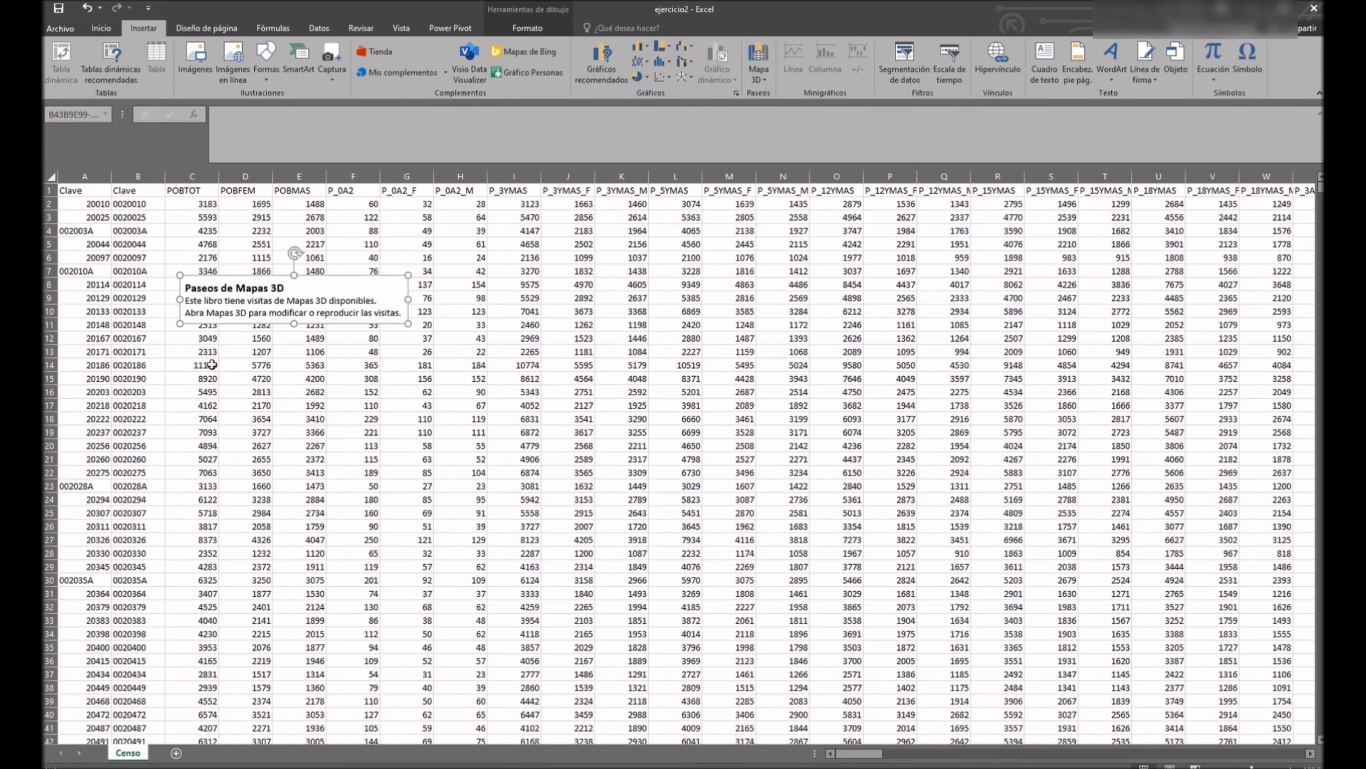
{"action": "left_click", "coordinate": [151, 194]}
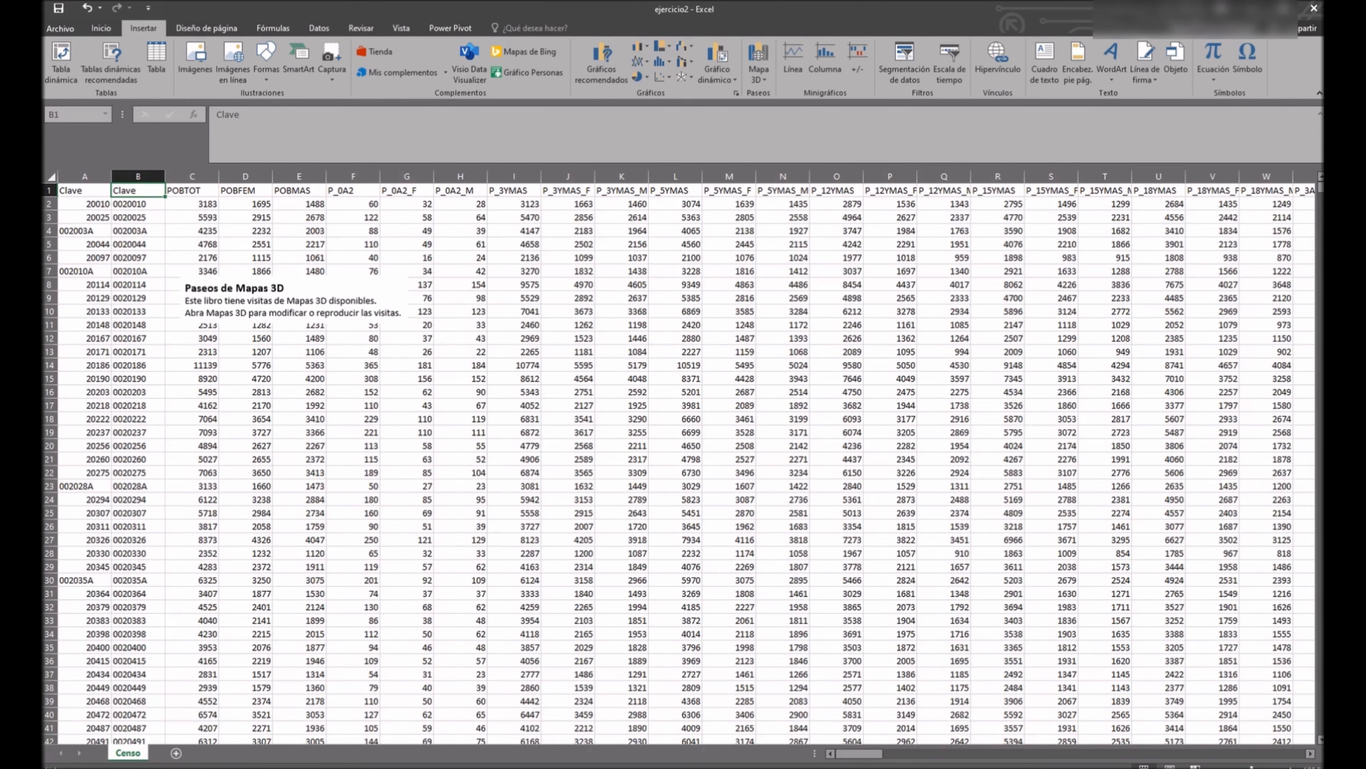
Back in 3D Maps, add Clave2 as the layer's location and set its type to Región personalizada (.kml, .shp)
{"action": "left_click", "coordinate": [519, 767]}
{"action": "left_click", "coordinate": [619, 724]}
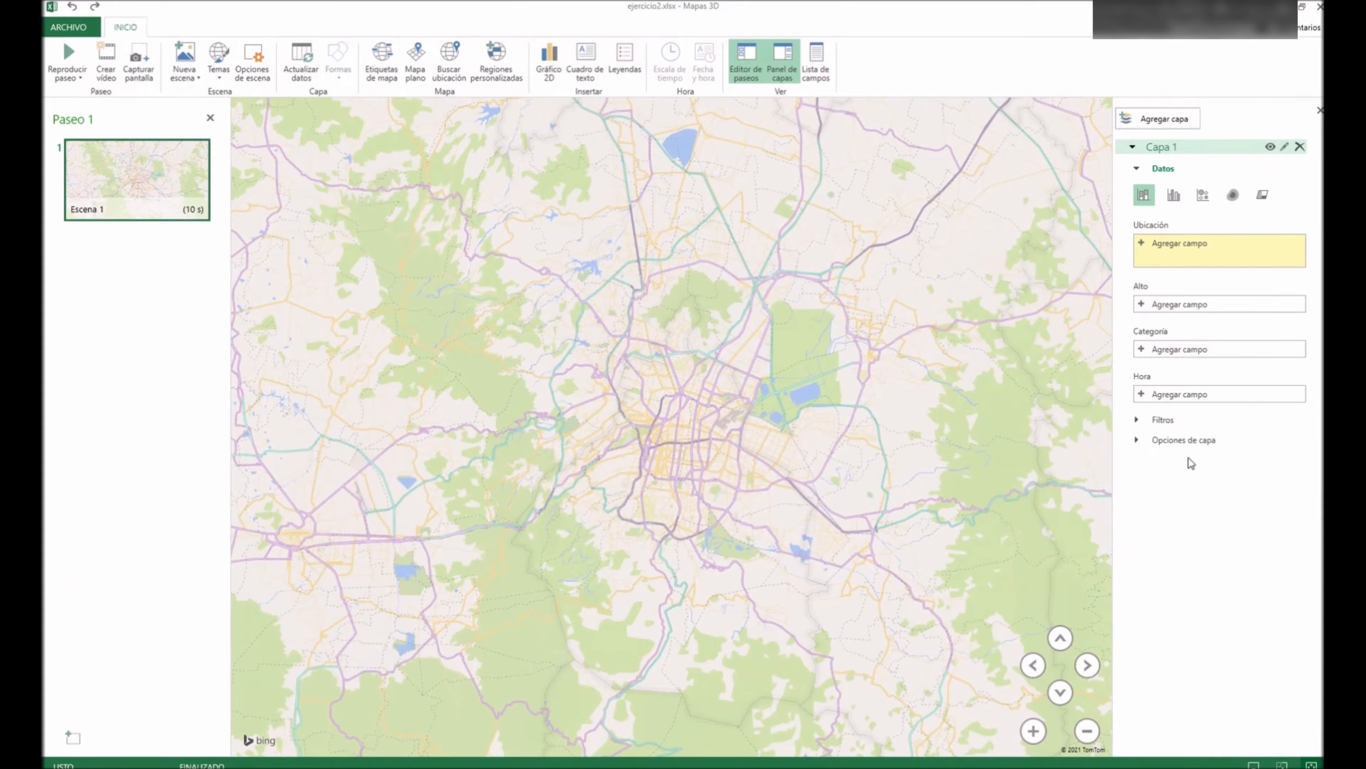
{"action": "left_click", "coordinate": [1145, 244]}
{"action": "left_click", "coordinate": [1170, 291]}
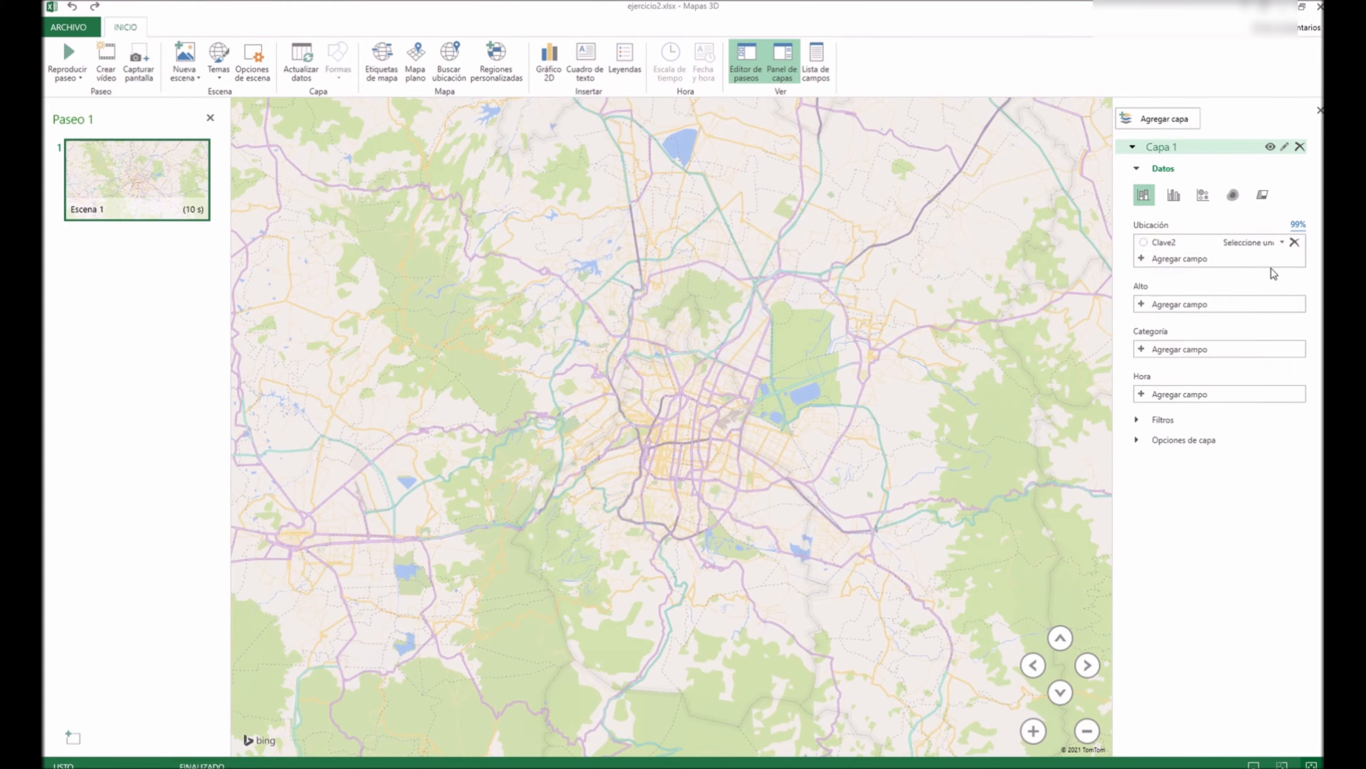
{"action": "left_click", "coordinate": [1284, 244]}
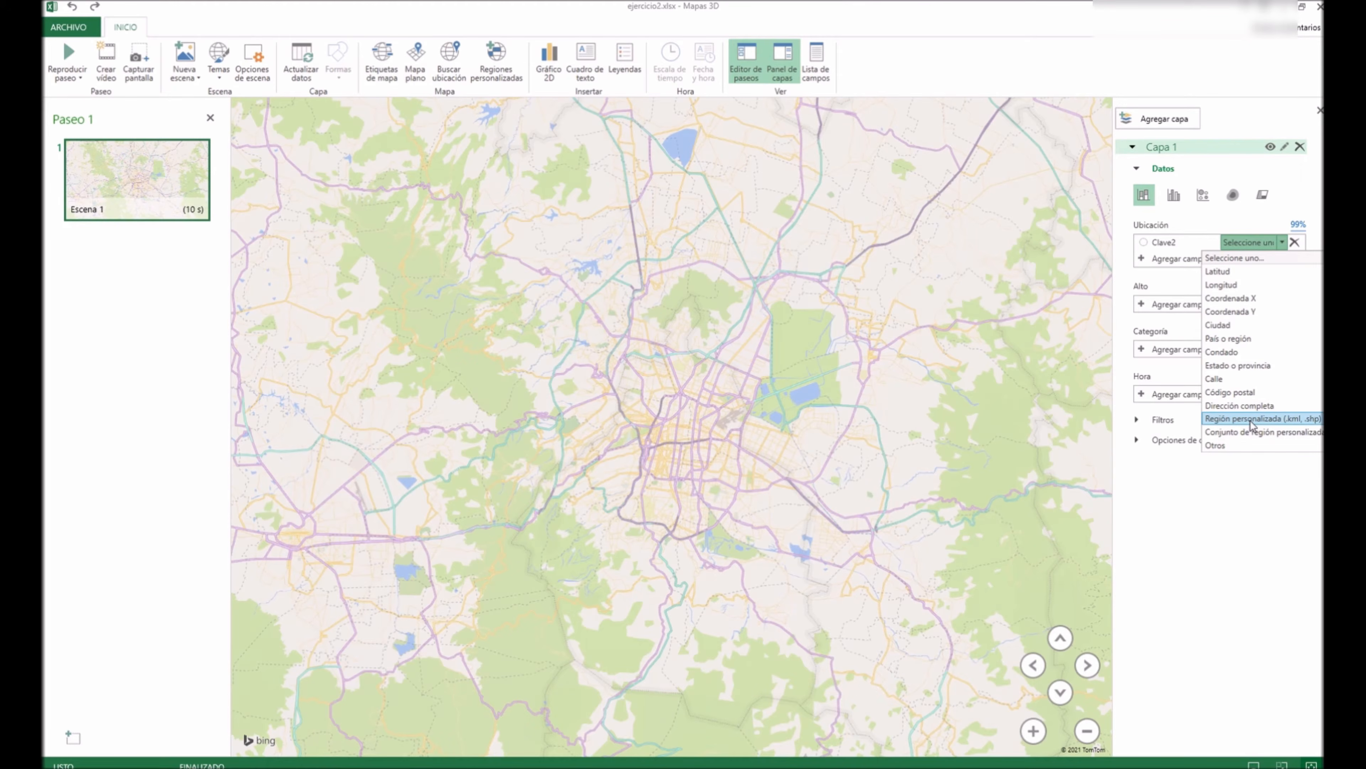
{"action": "left_click", "coordinate": [1294, 423]}
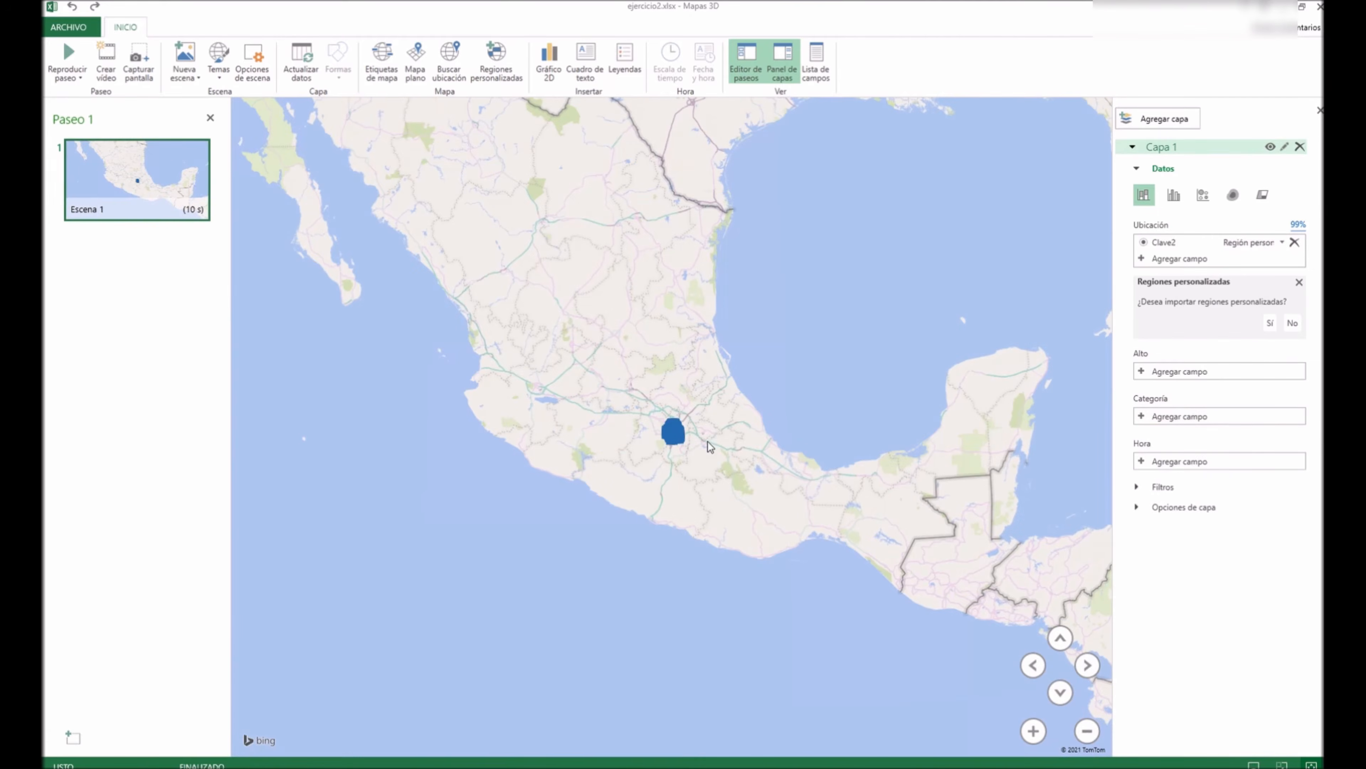
Examine the plotted regions on the map, the census columns in the worksheet and the fields offered for the layer's height
{"action": "scroll", "coordinate": [673, 425], "scroll_direction": "up", "scroll_amount": 5}
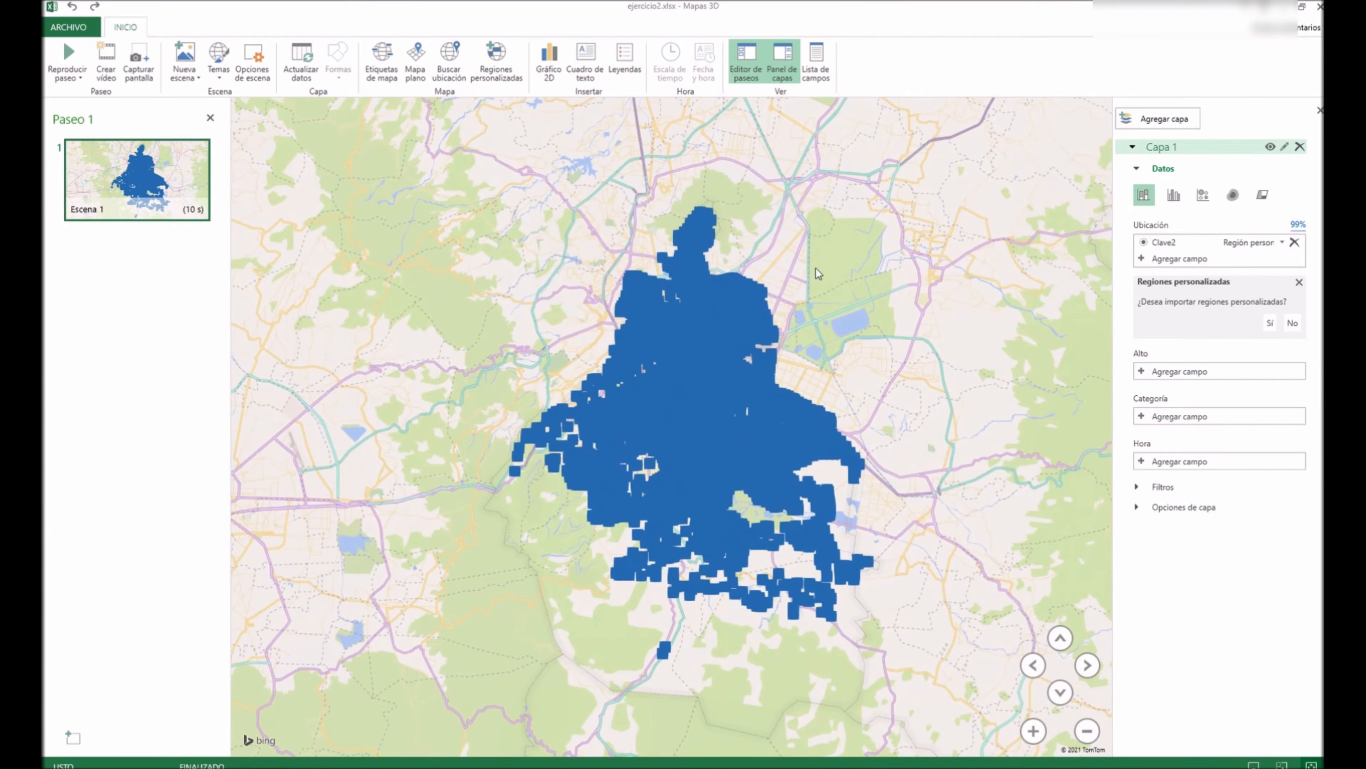
{"action": "scroll", "coordinate": [693, 505], "scroll_direction": "up", "scroll_amount": 3}
{"action": "scroll", "coordinate": [712, 377], "scroll_direction": "down", "scroll_amount": 3}
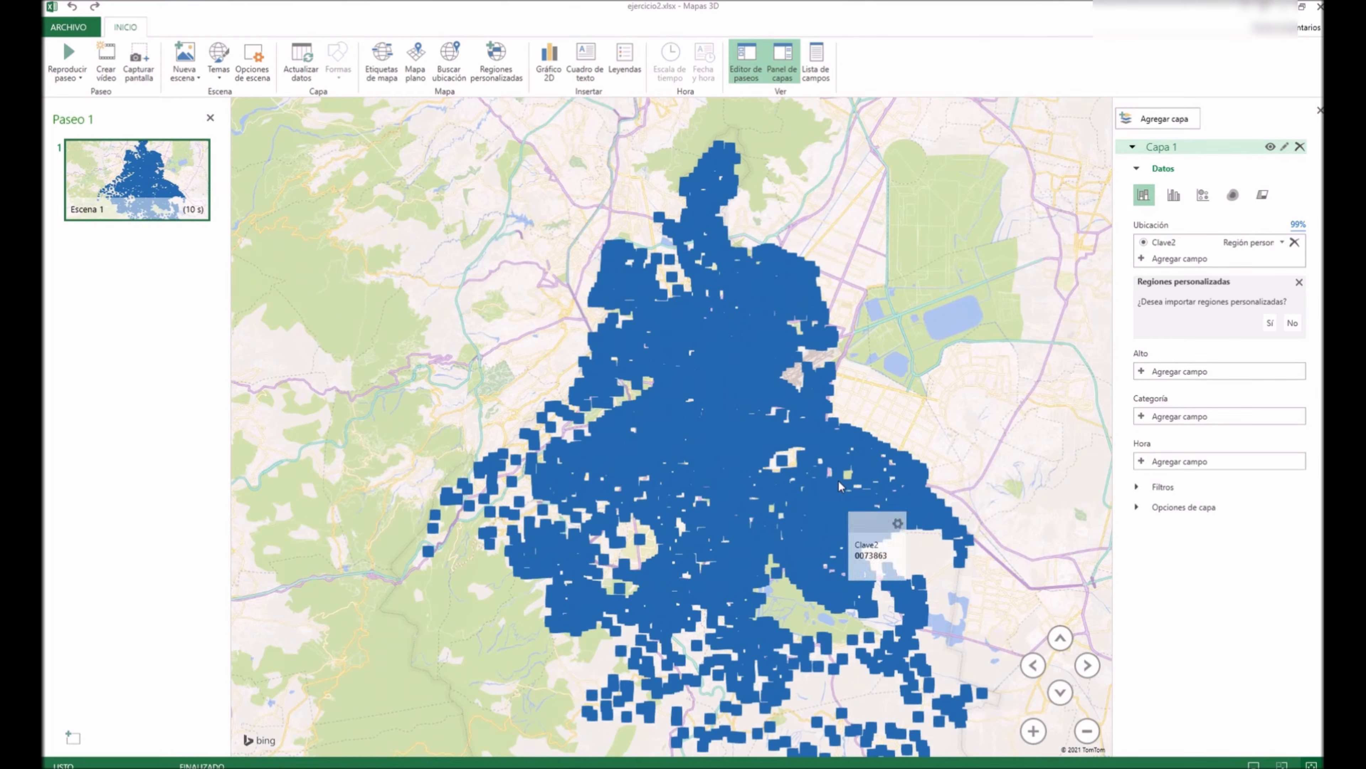
{"action": "mouse_move", "coordinate": [519, 767]}
{"action": "left_click", "coordinate": [476, 694]}
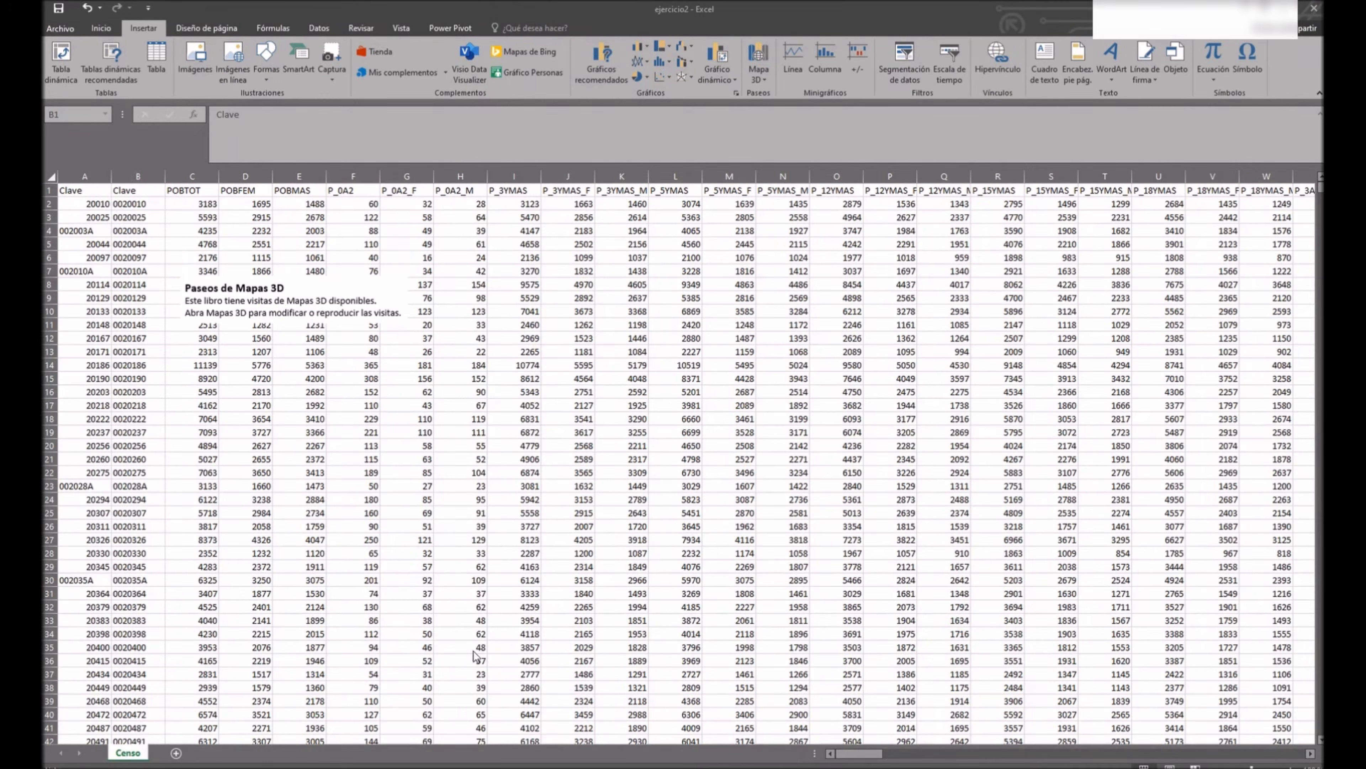
{"action": "mouse_move", "coordinate": [538, 767]}
{"action": "left_click", "coordinate": [589, 716]}
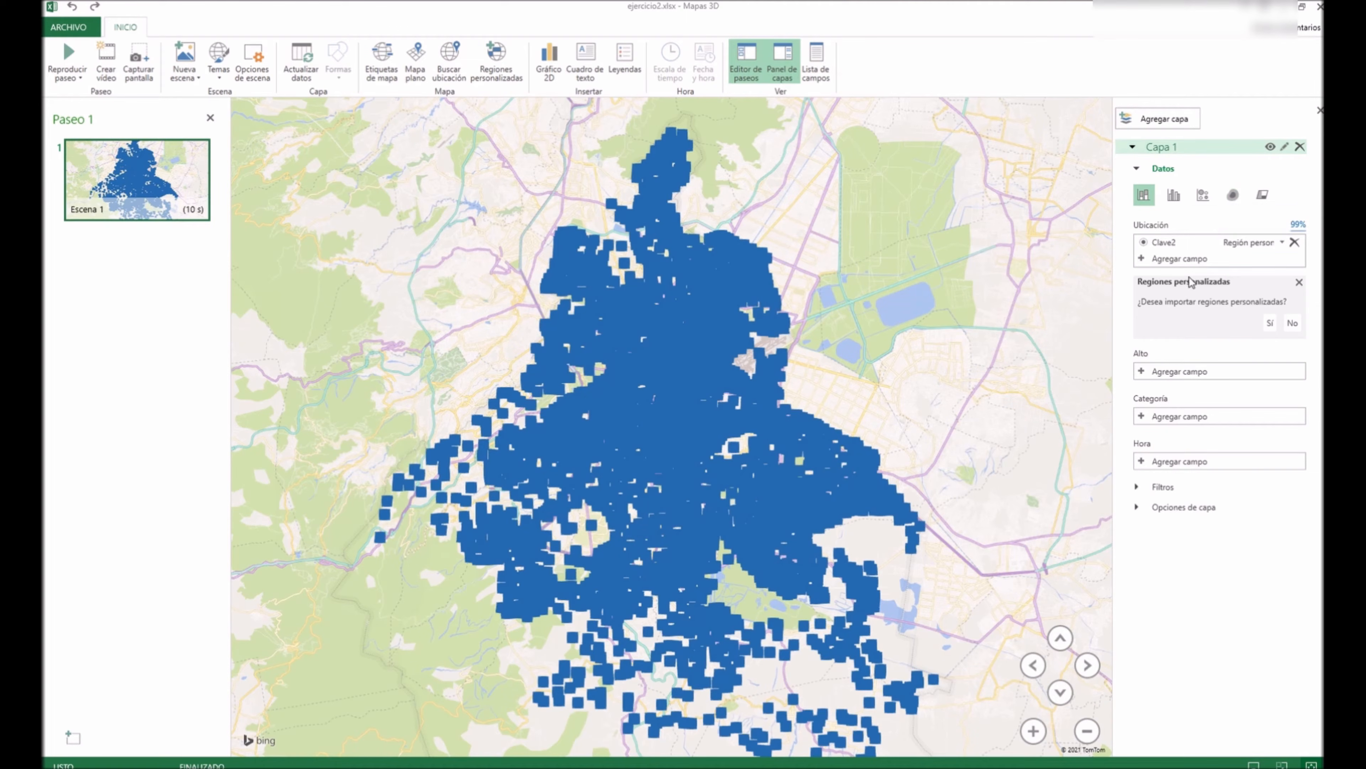
{"action": "left_click", "coordinate": [1148, 372]}
{"action": "left_click", "coordinate": [1170, 363]}
{"action": "left_click", "coordinate": [1149, 372]}
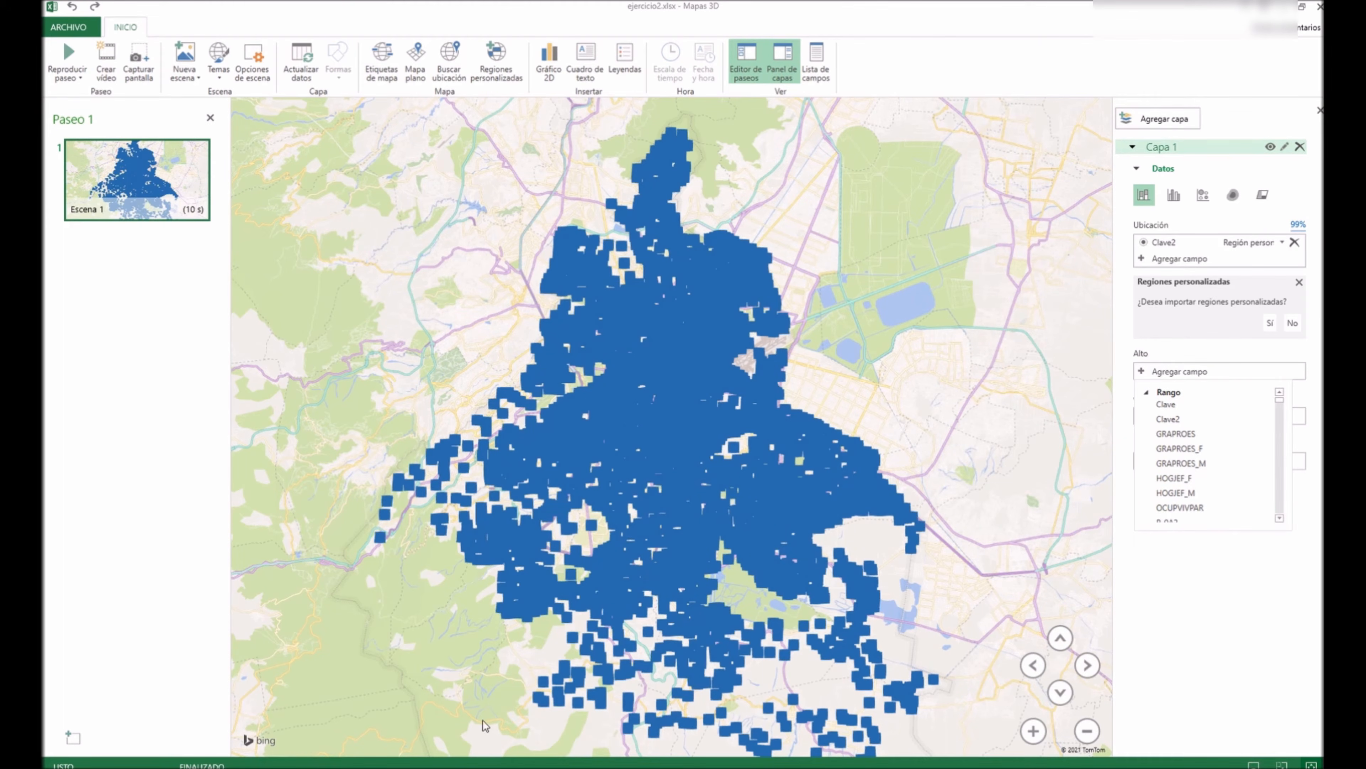
Switch to Firefox, search for censo inegi 2020 and open INEGI's Censo Población y Vivienda 2020 page
{"action": "left_click", "coordinate": [451, 765]}
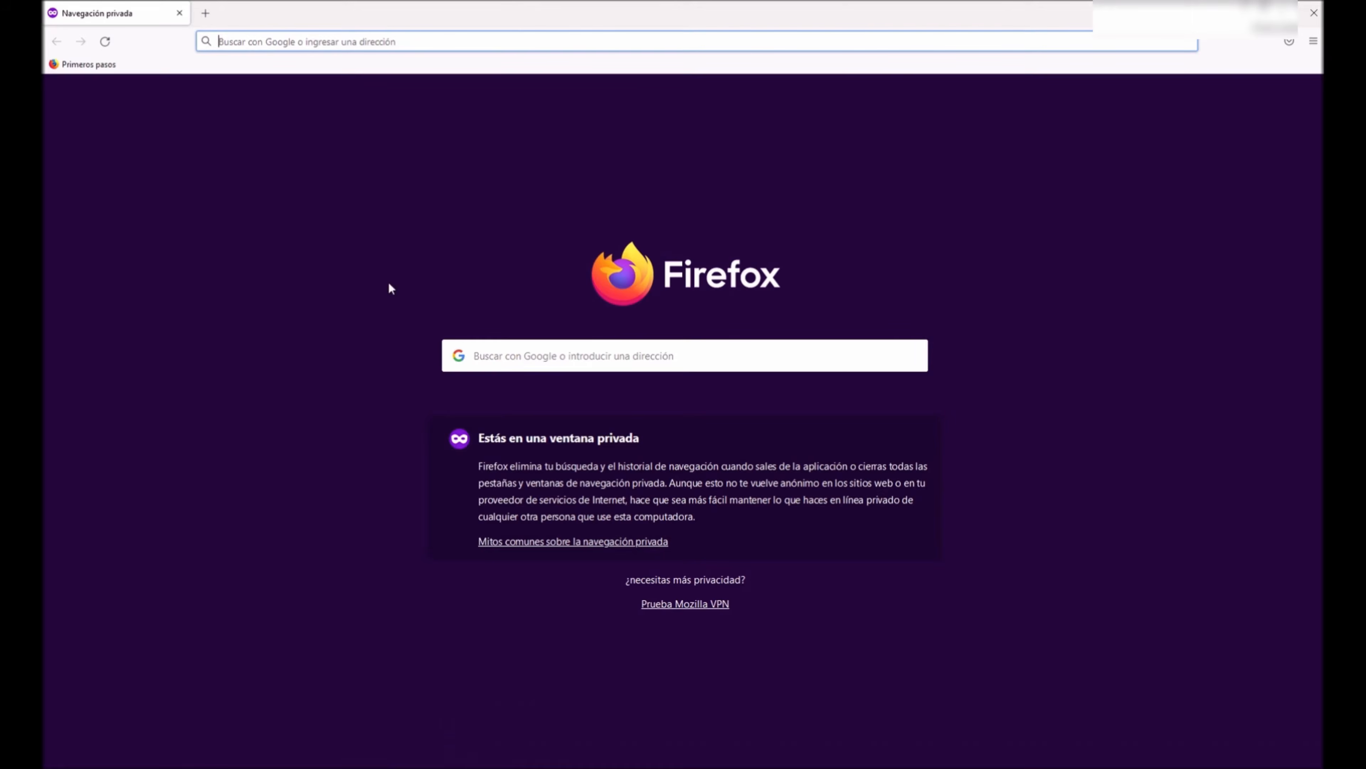
{"action": "left_click", "coordinate": [394, 36]}
{"action": "type", "text": "censo"}
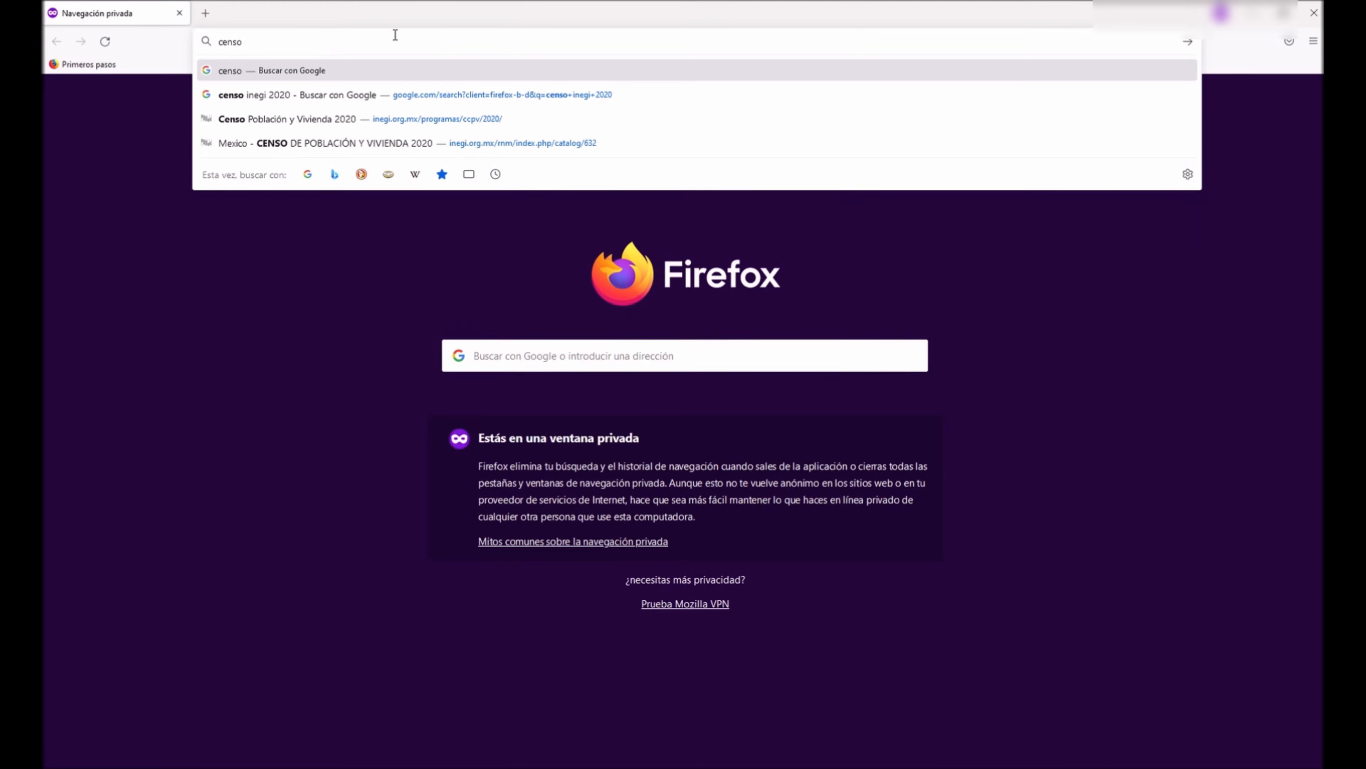
{"action": "key", "text": "Down"}
{"action": "key", "text": "Return"}
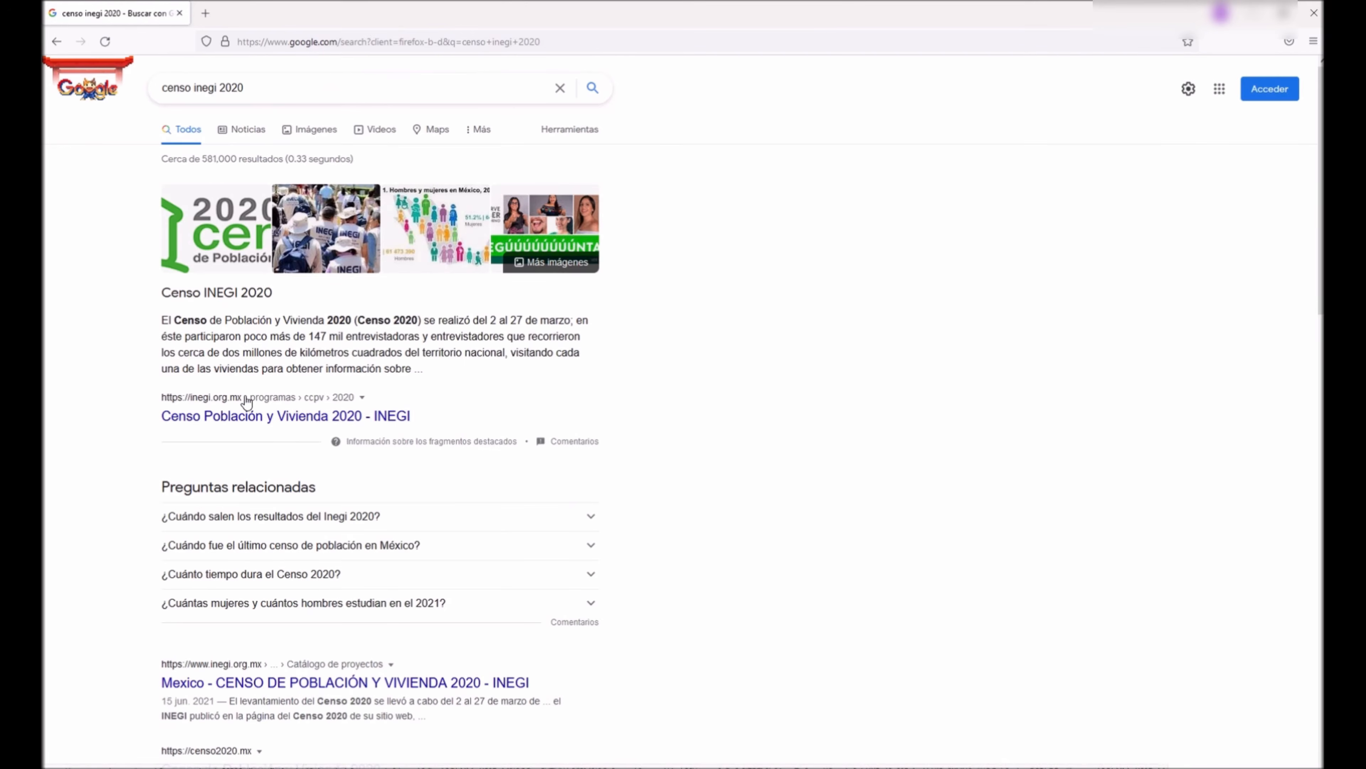
{"action": "left_click", "coordinate": [259, 417]}
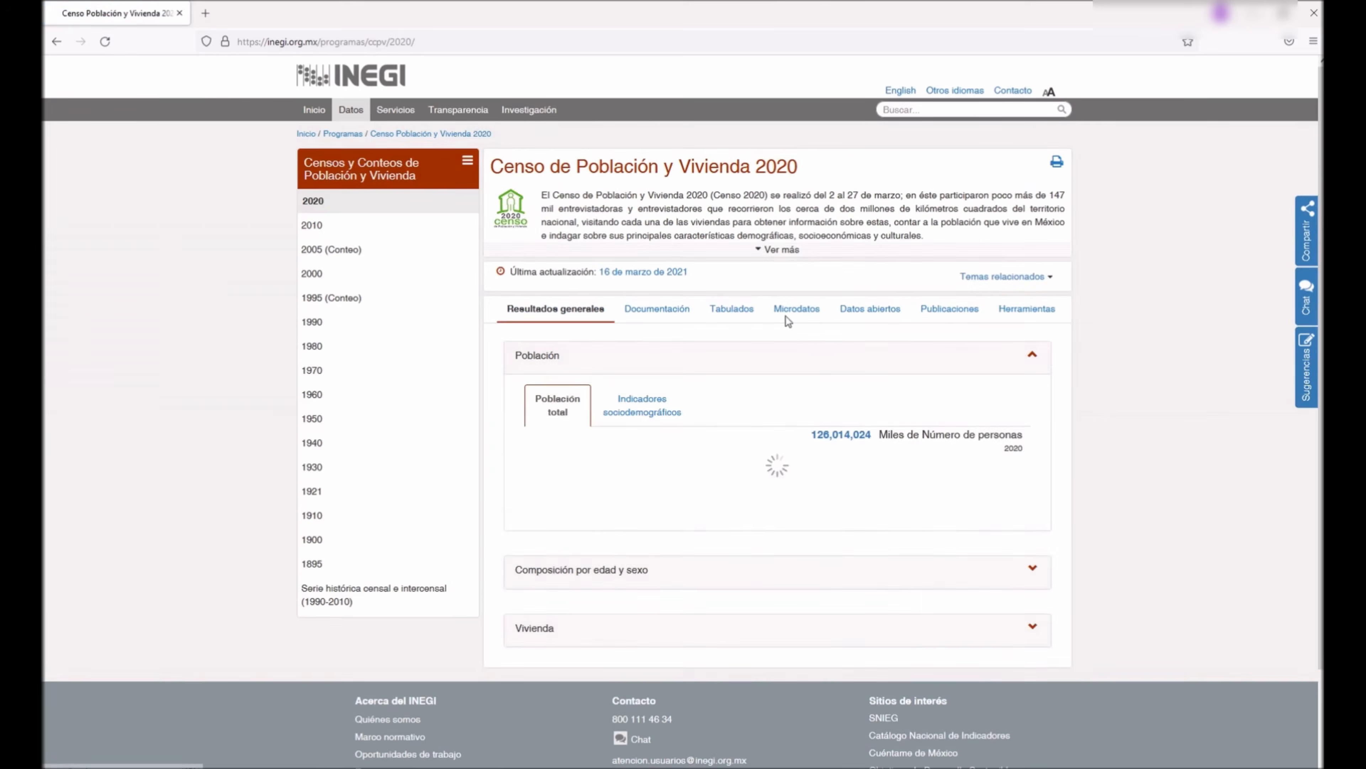
Open the Descripción de la base de datos PDF from the Microdatos documentation for Principales resultados por AGEB y manzana urbana
{"action": "left_click", "coordinate": [797, 308]}
{"action": "scroll", "coordinate": [1127, 483], "scroll_direction": "down", "scroll_amount": 10}
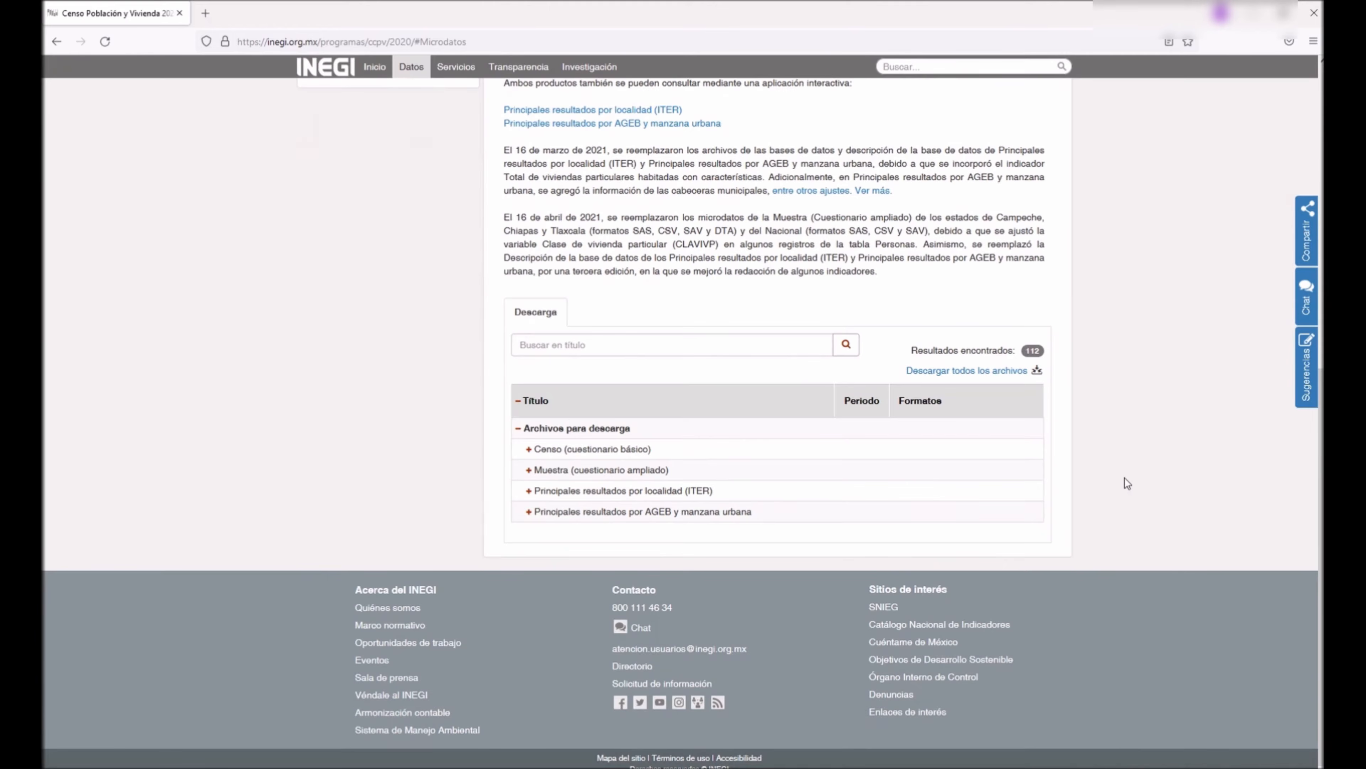
{"action": "left_click", "coordinate": [528, 513]}
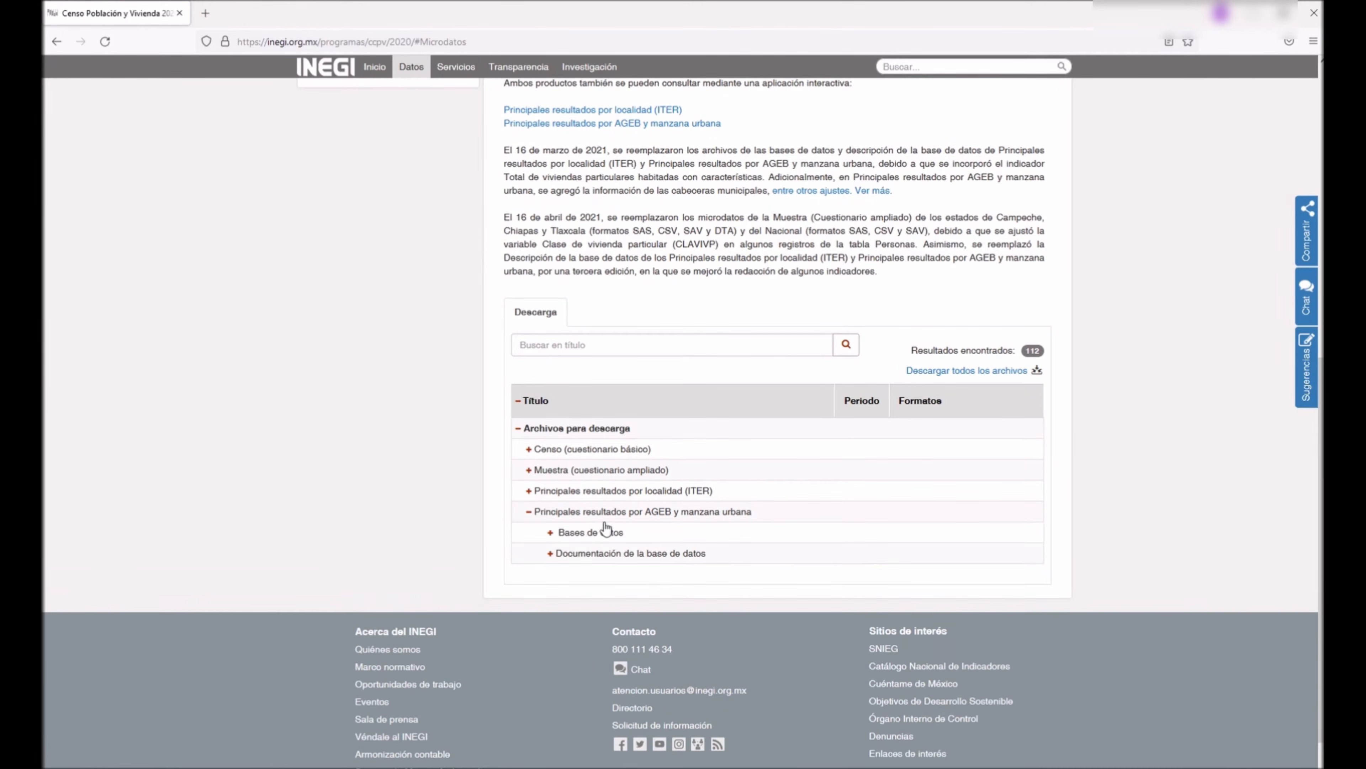
{"action": "left_click", "coordinate": [552, 555]}
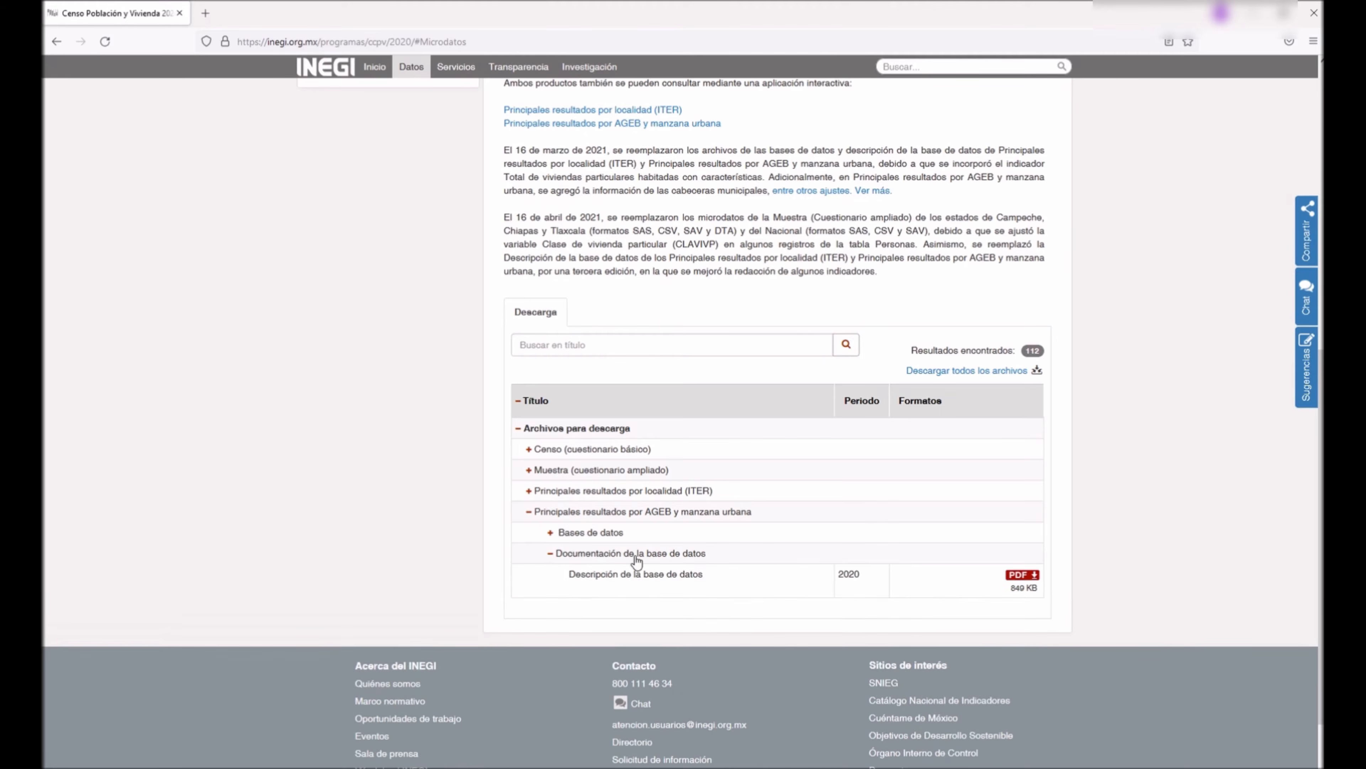
{"action": "left_click", "coordinate": [1021, 575]}
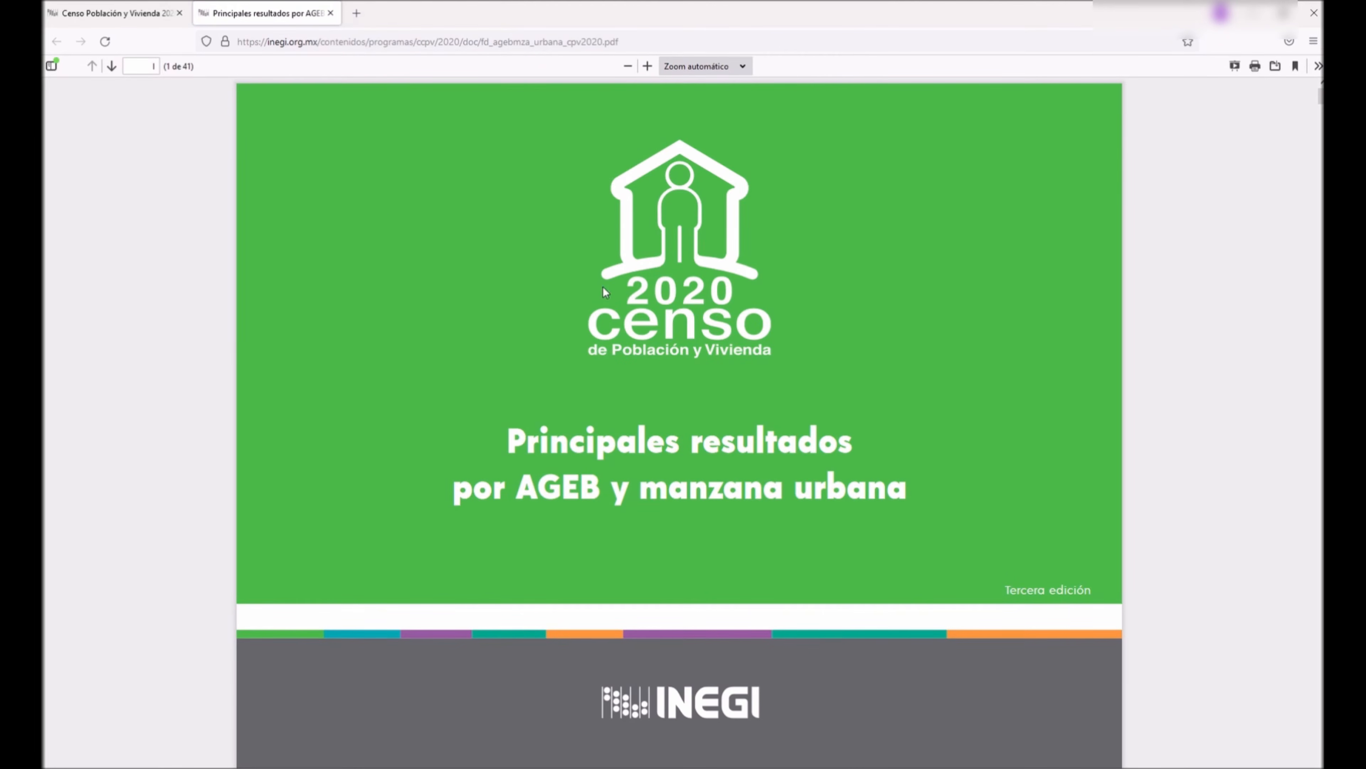
Find the Discapacidad section in the PDF and select the PCON_DISC mnemonic for the population with disabilities
{"action": "scroll", "coordinate": [456, 557], "scroll_direction": "down", "scroll_amount": 20}
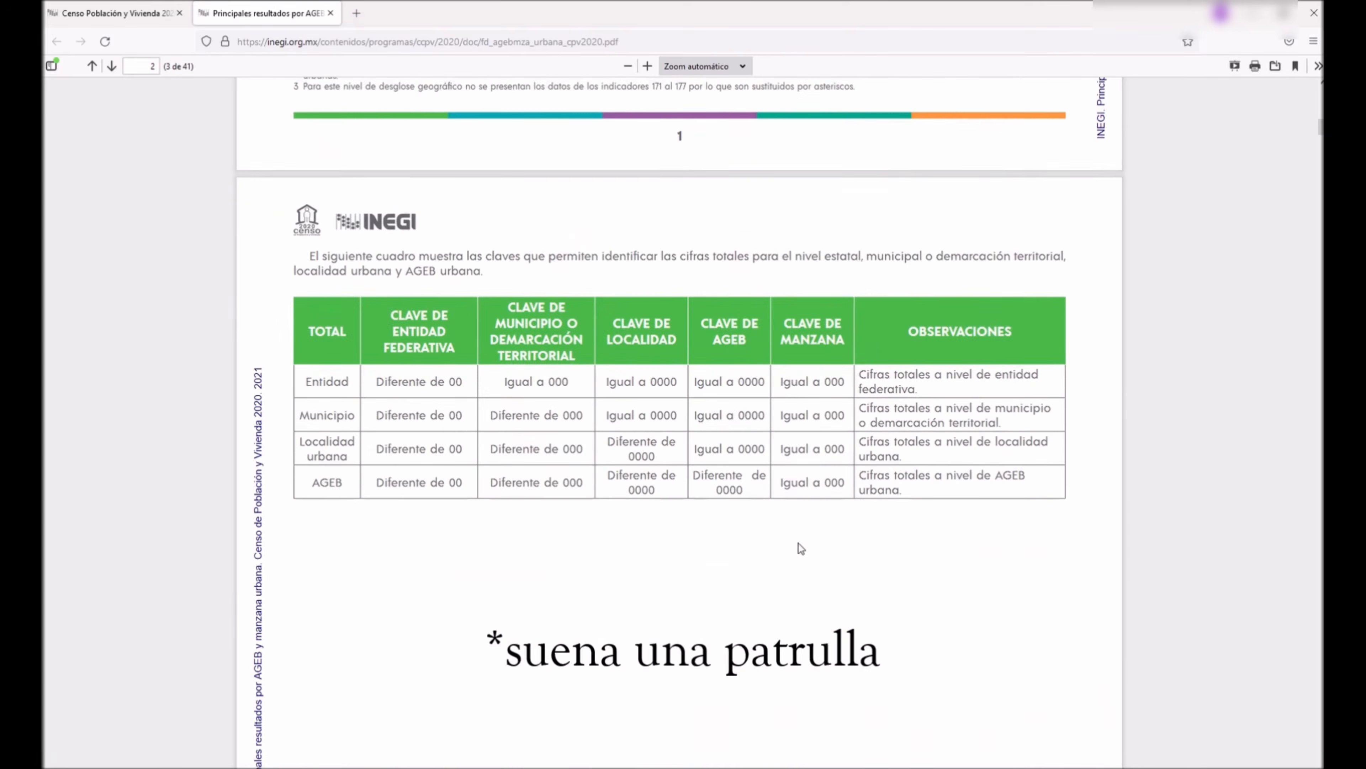
{"action": "scroll", "coordinate": [824, 500], "scroll_direction": "down", "scroll_amount": 20}
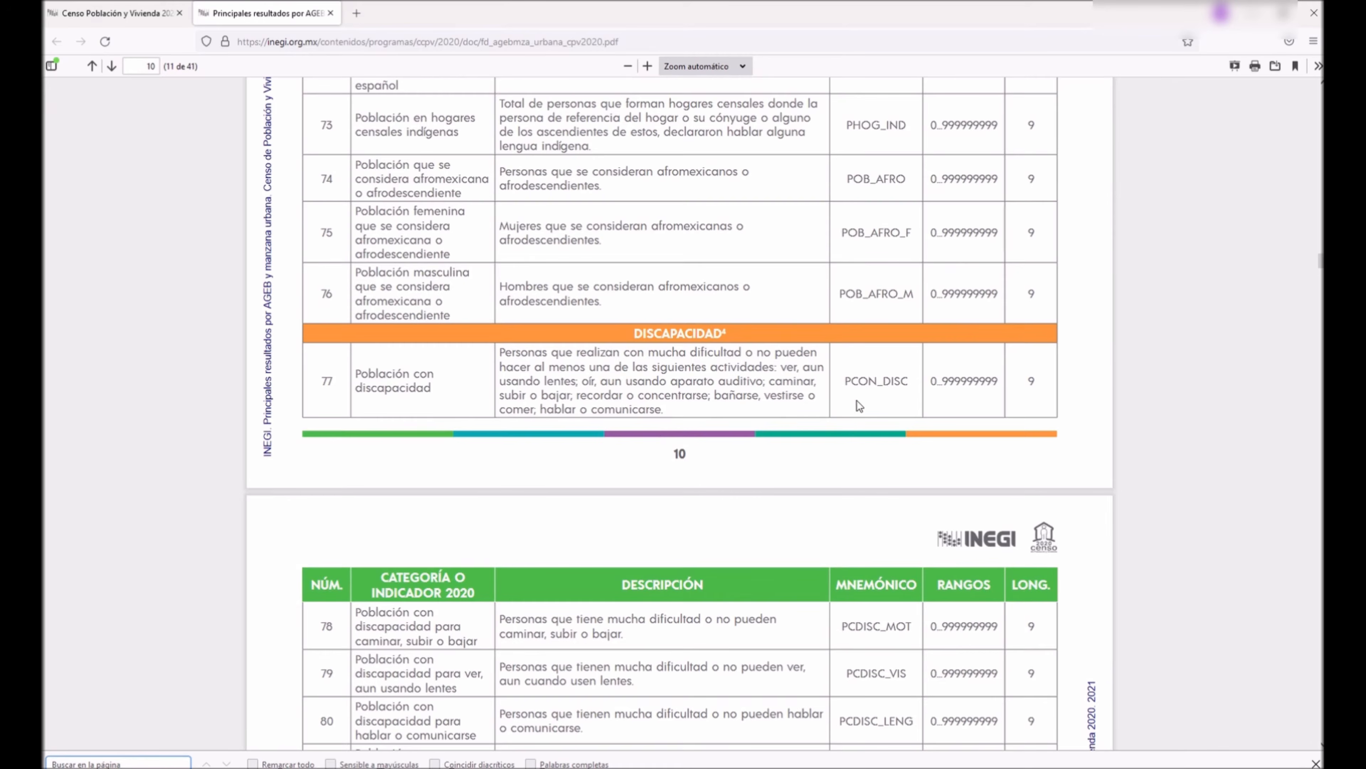
{"action": "double_click", "coordinate": [855, 380]}
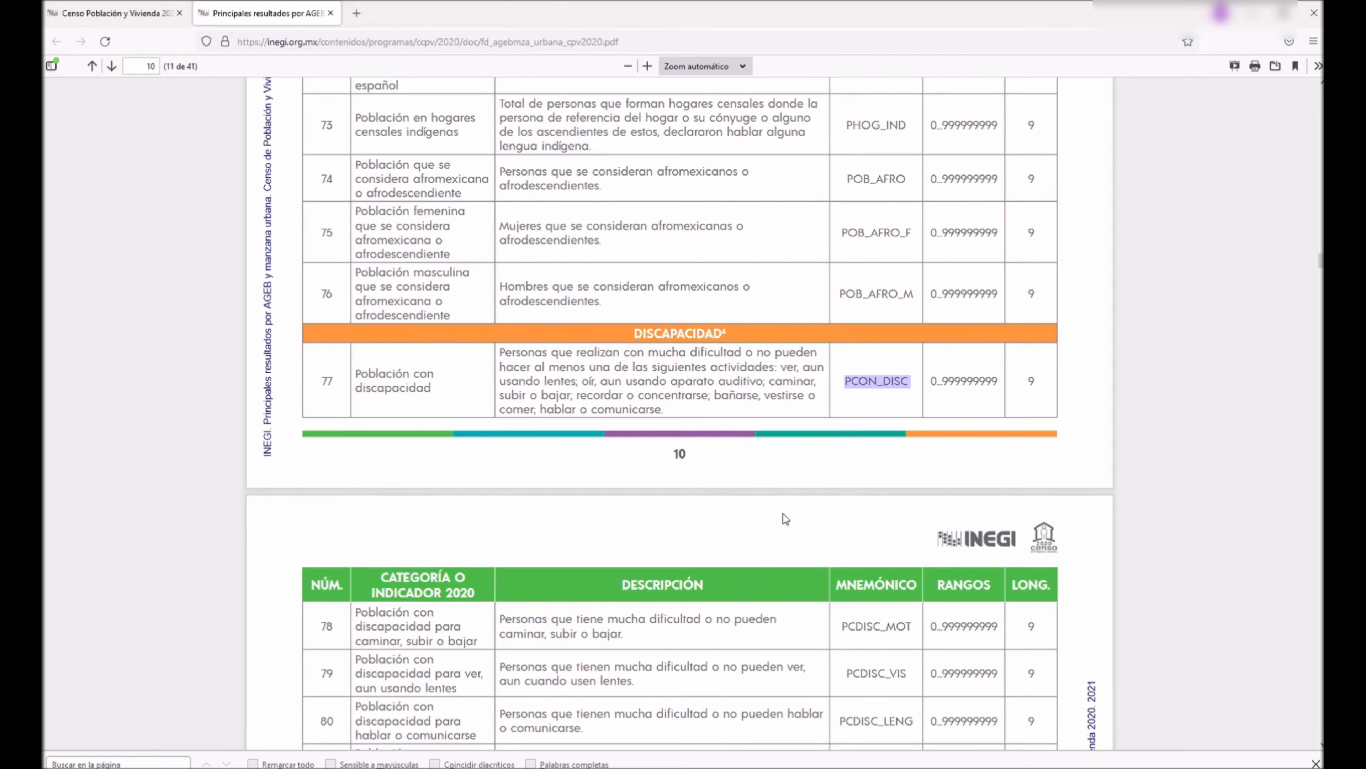
Return to 3D Maps and add the PCON_DISC field as the layer's height
{"action": "mouse_move", "coordinate": [519, 768]}
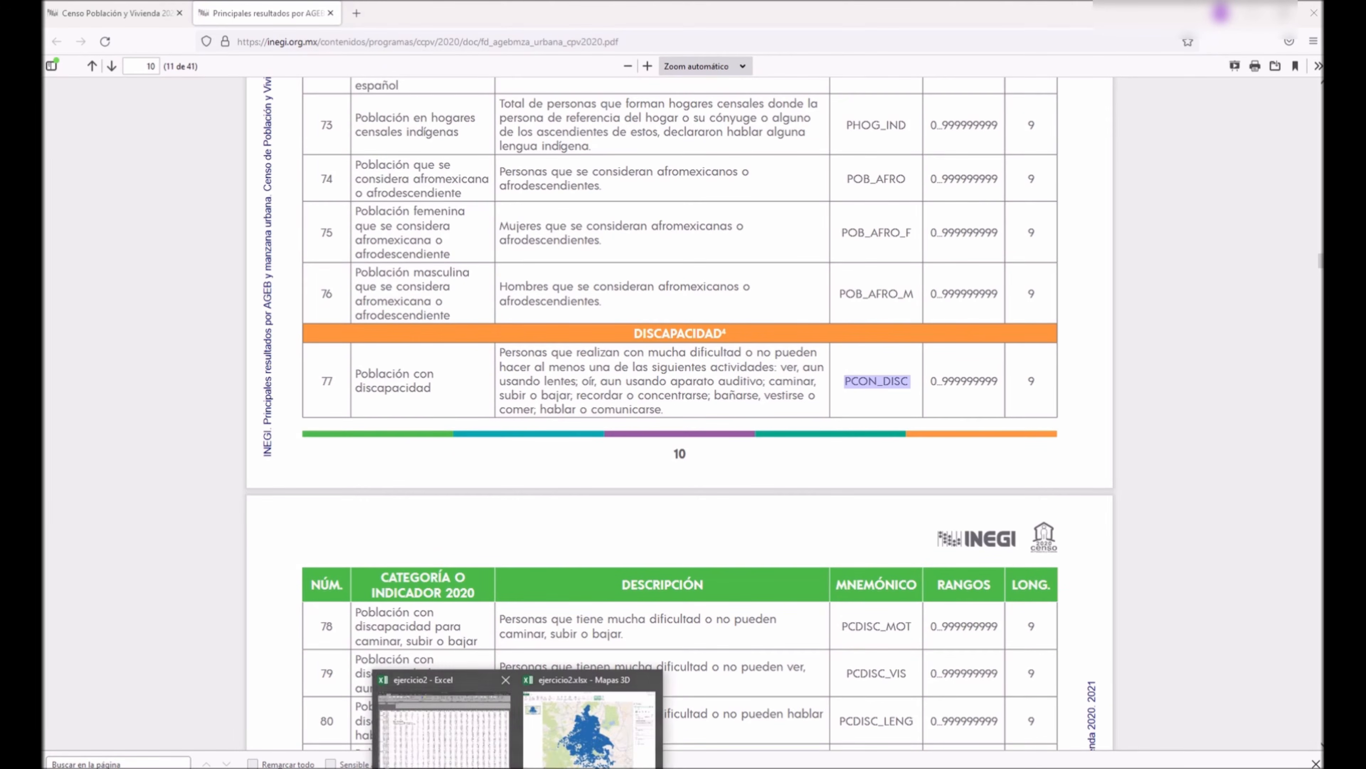
{"action": "left_click", "coordinate": [592, 732]}
{"action": "left_click", "coordinate": [1178, 371]}
{"action": "scroll", "coordinate": [1243, 435], "scroll_direction": "down", "scroll_amount": 10}
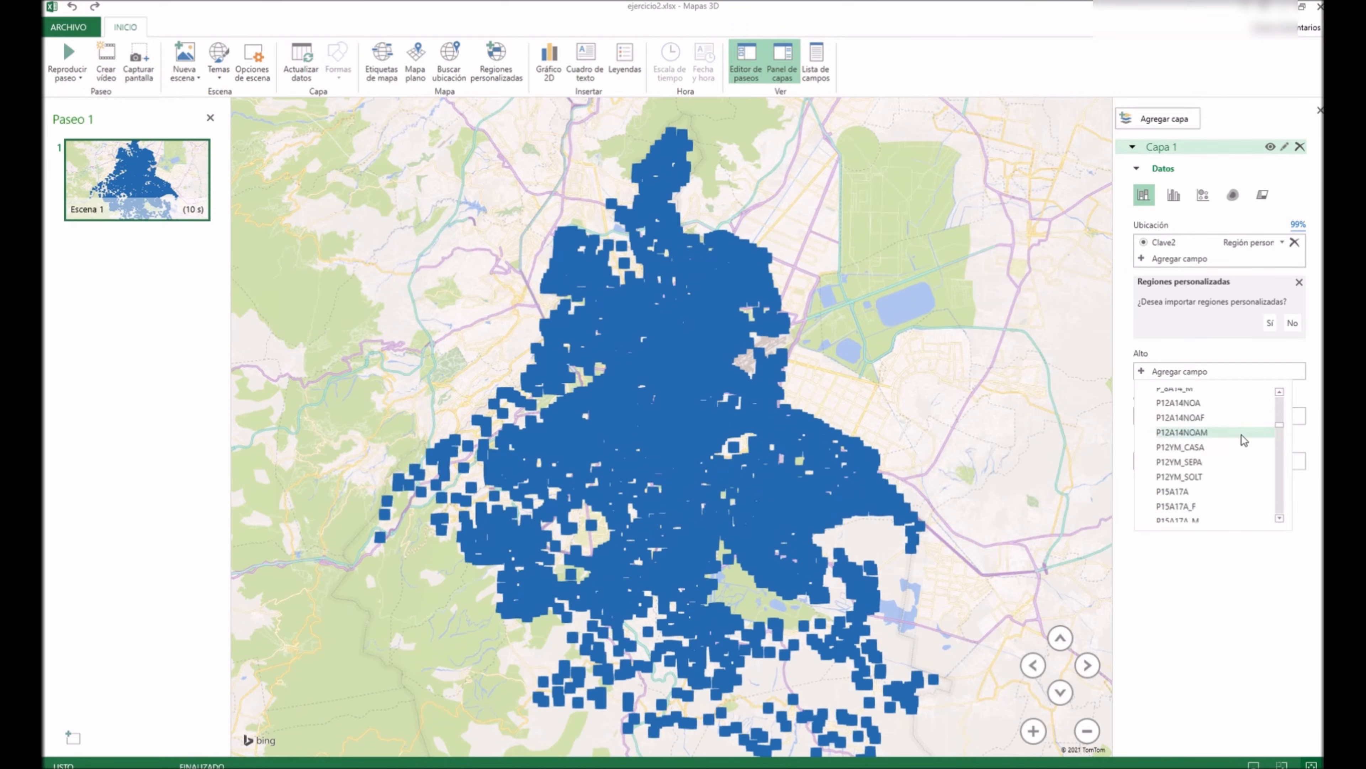
{"action": "scroll", "coordinate": [1204, 431], "scroll_direction": "down", "scroll_amount": 5}
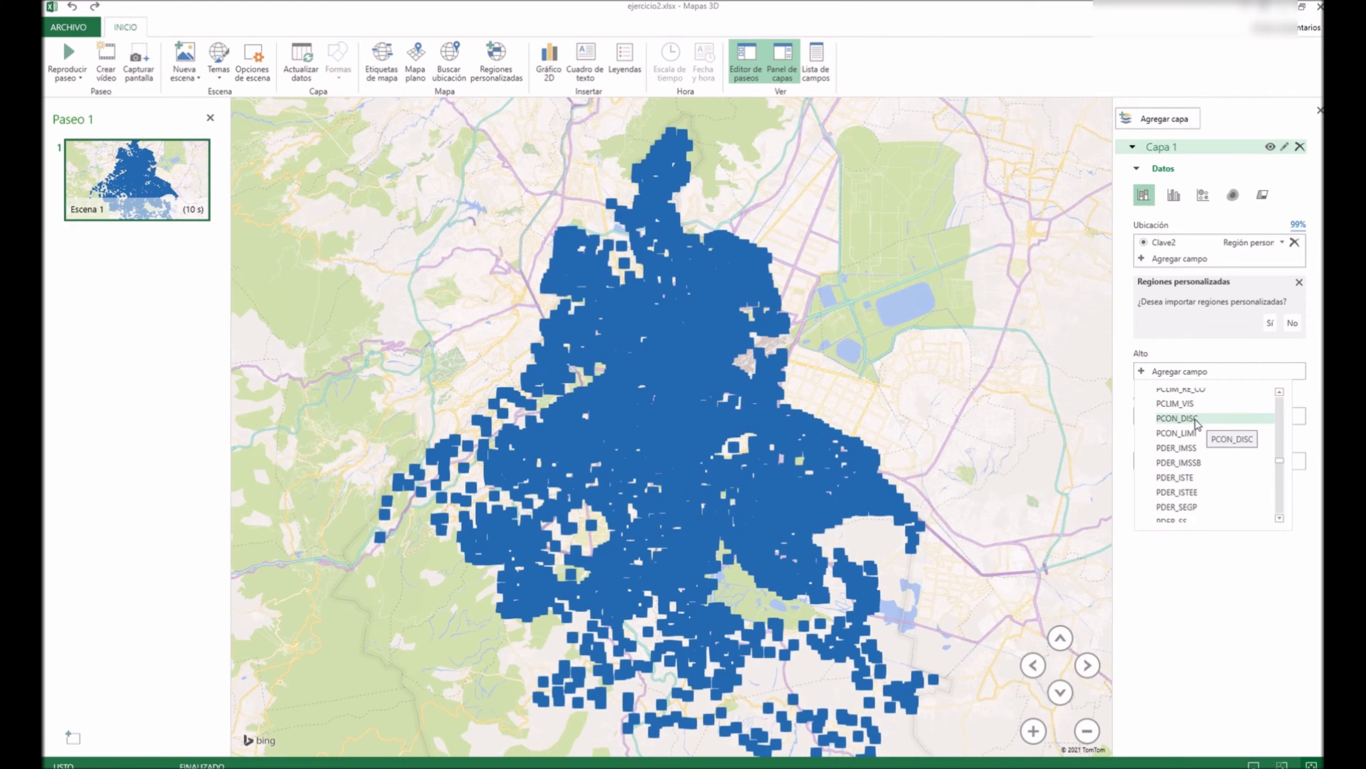
{"action": "left_click", "coordinate": [1193, 418]}
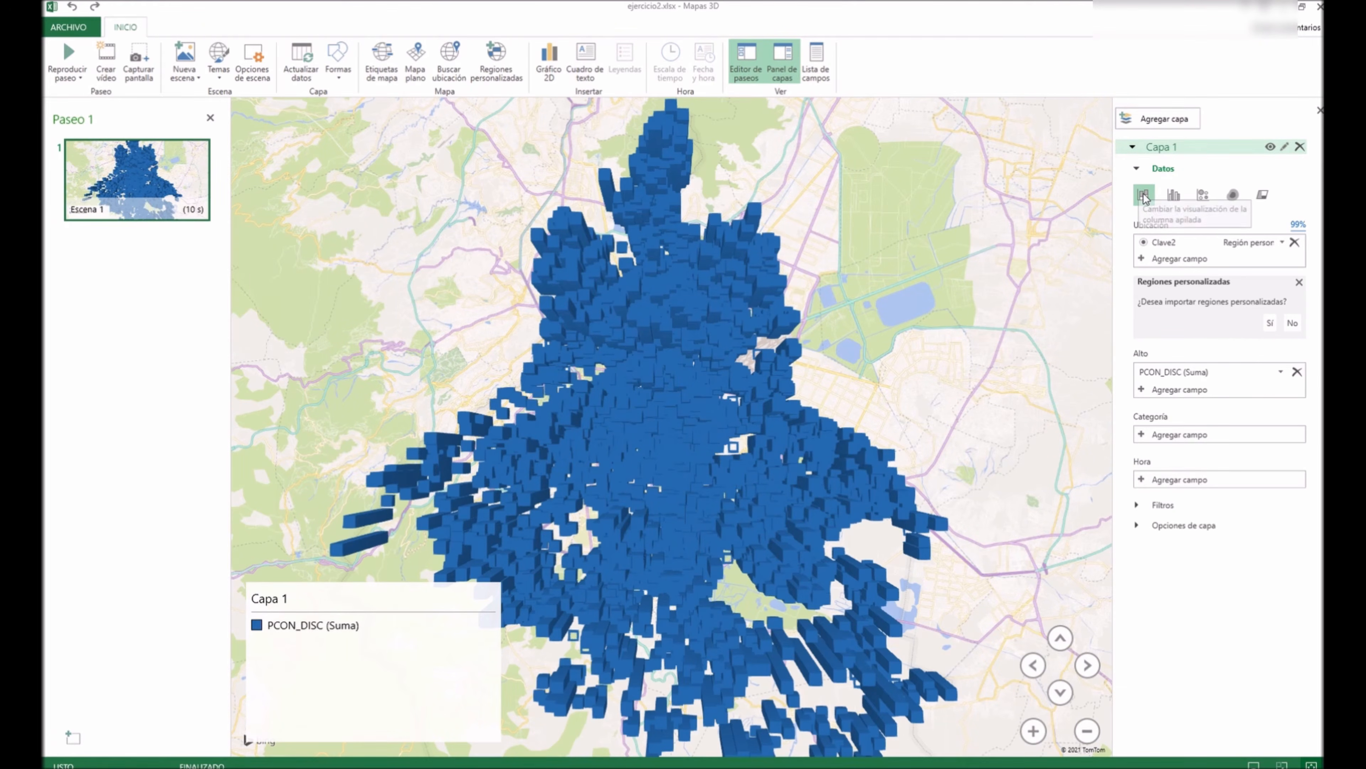
Change the layer's visualization to a heat map and dismiss the custom regions import prompt
{"action": "left_click", "coordinate": [1233, 196]}
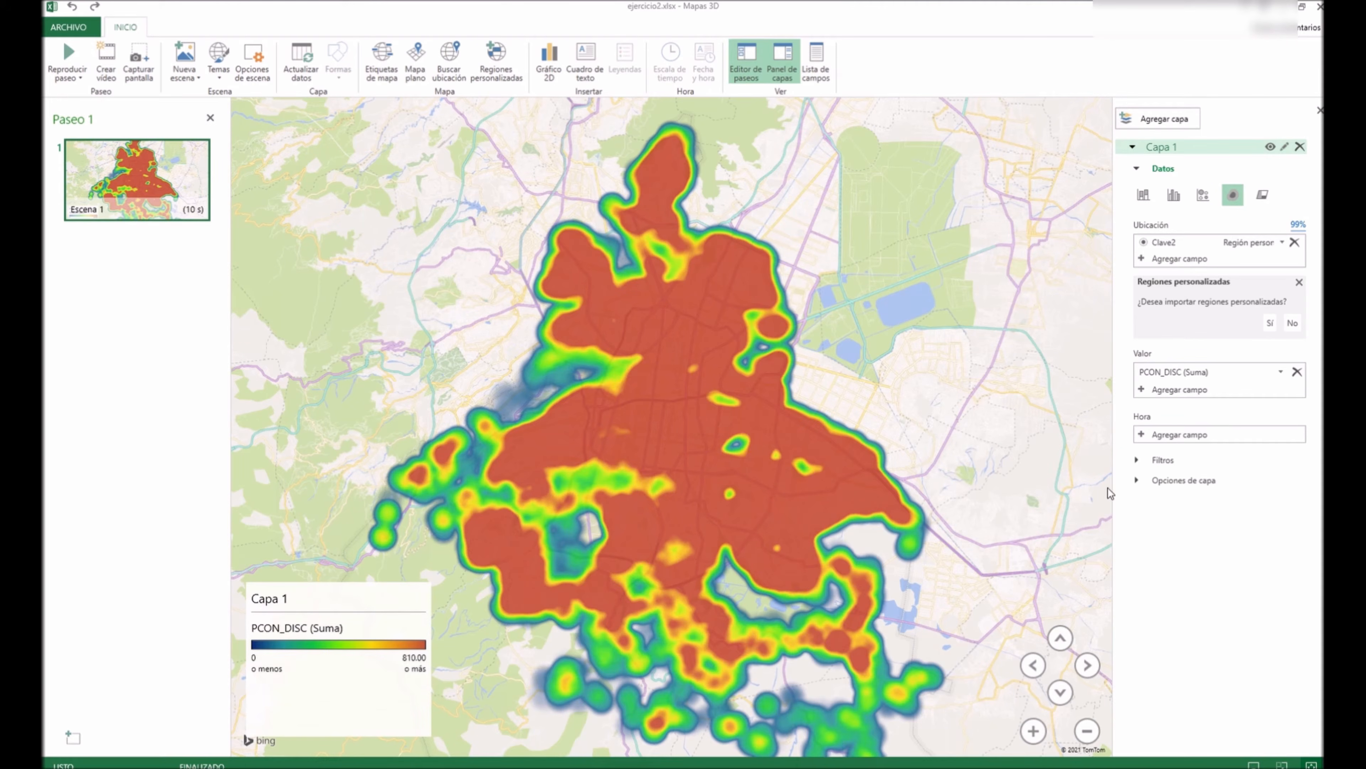
{"action": "left_click", "coordinate": [1137, 461]}
{"action": "left_click", "coordinate": [1137, 460]}
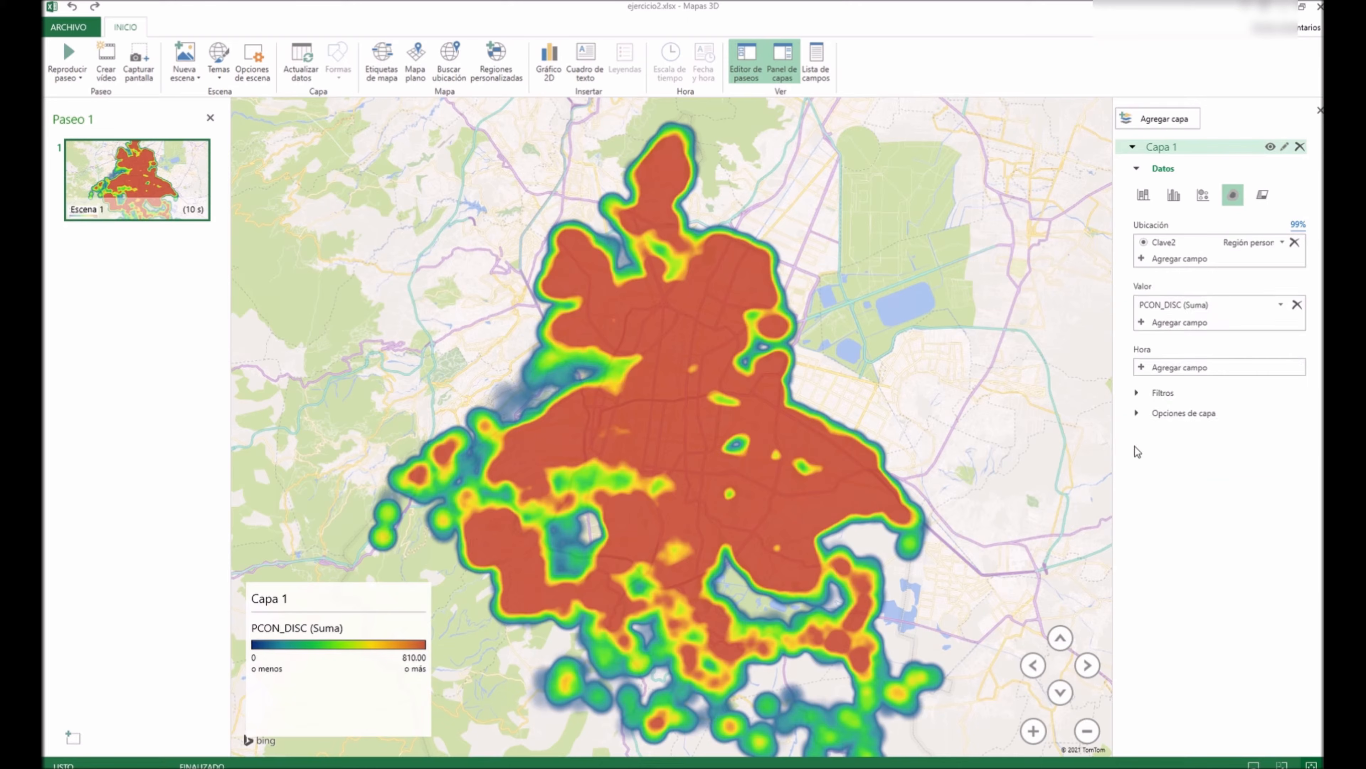
Try heat map colour scales of 37% and 89% in the layer options and settle on 34%
{"action": "left_click", "coordinate": [1137, 412]}
{"action": "left_click_drag", "start_coordinate": [1163, 446], "coordinate": [1147, 446]}
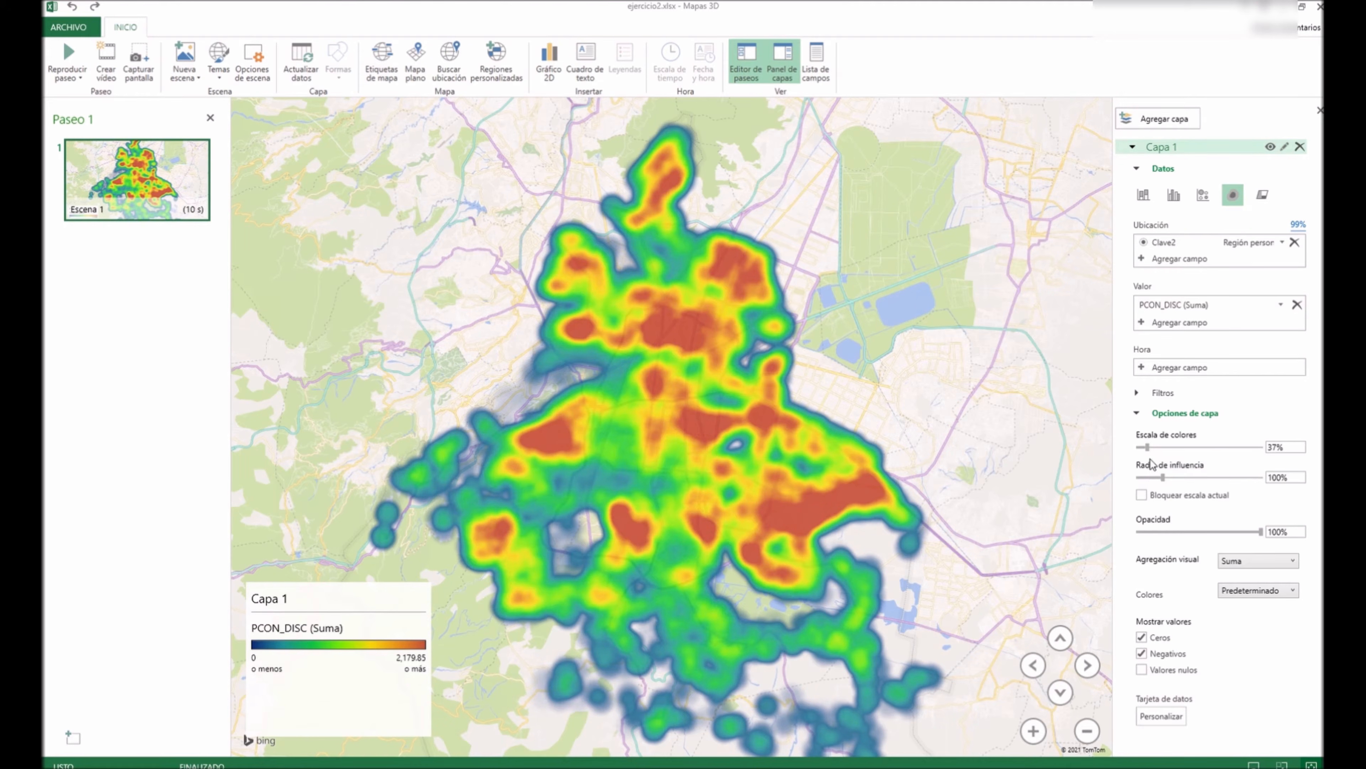
{"action": "left_click_drag", "start_coordinate": [1147, 446], "coordinate": [1158, 449]}
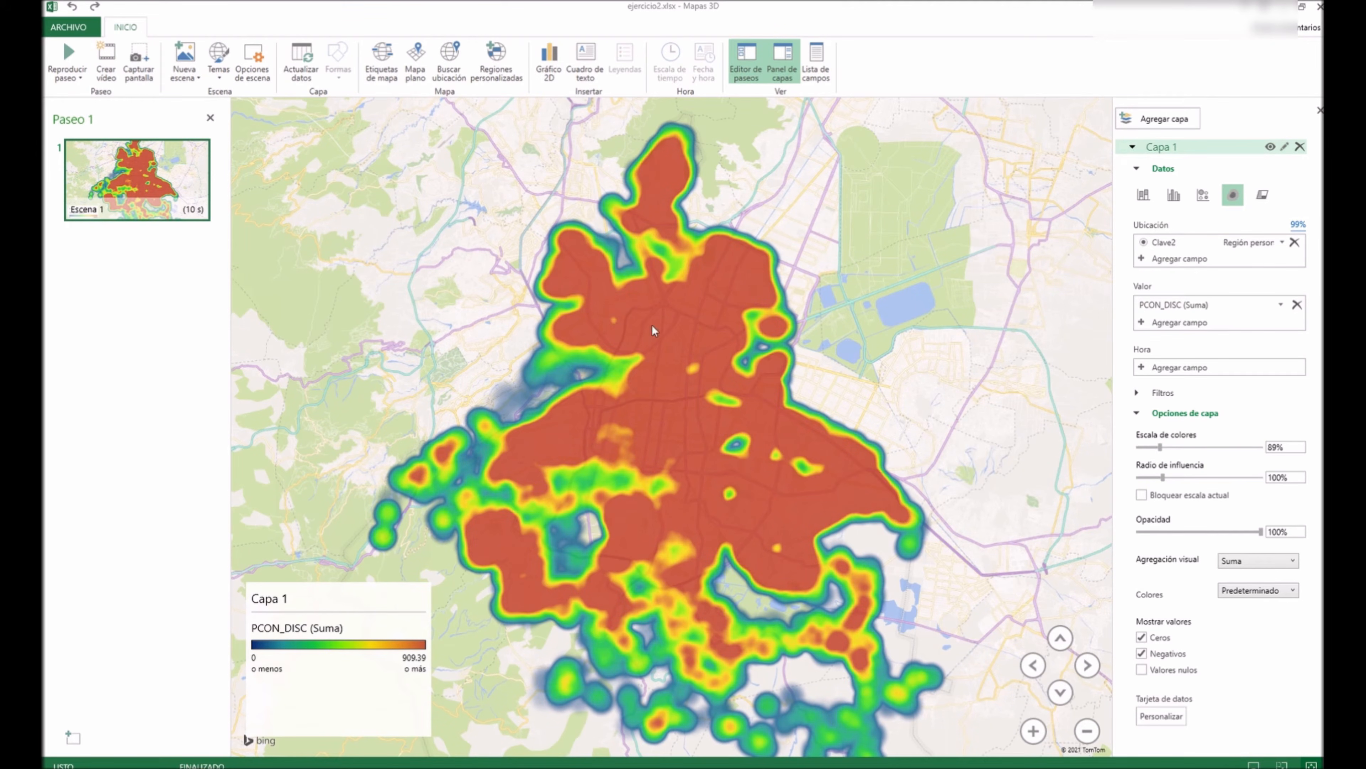
{"action": "left_click_drag", "start_coordinate": [1160, 447], "coordinate": [1142, 450]}
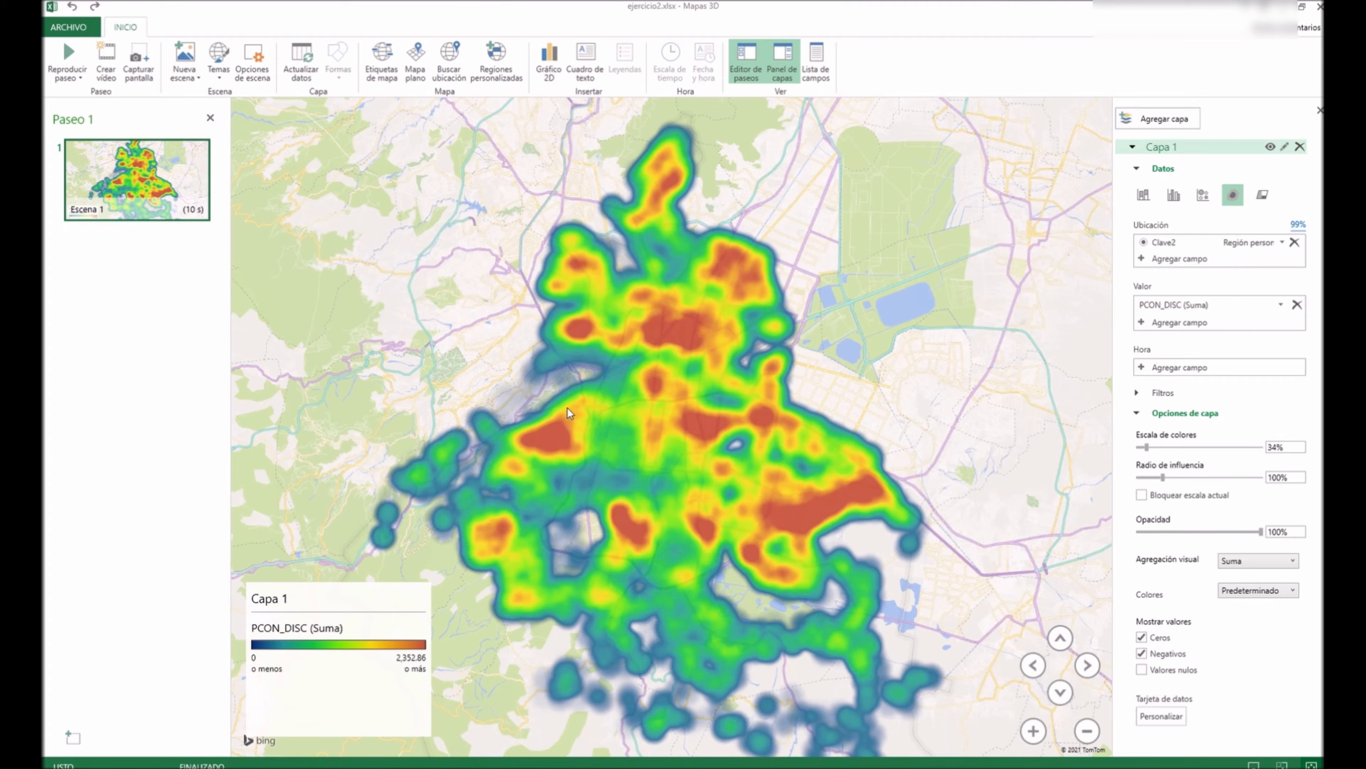
Change the layer's visualization to regions shaded by PCON_DISC
{"action": "left_click_drag", "start_coordinate": [562, 429], "coordinate": [566, 392]}
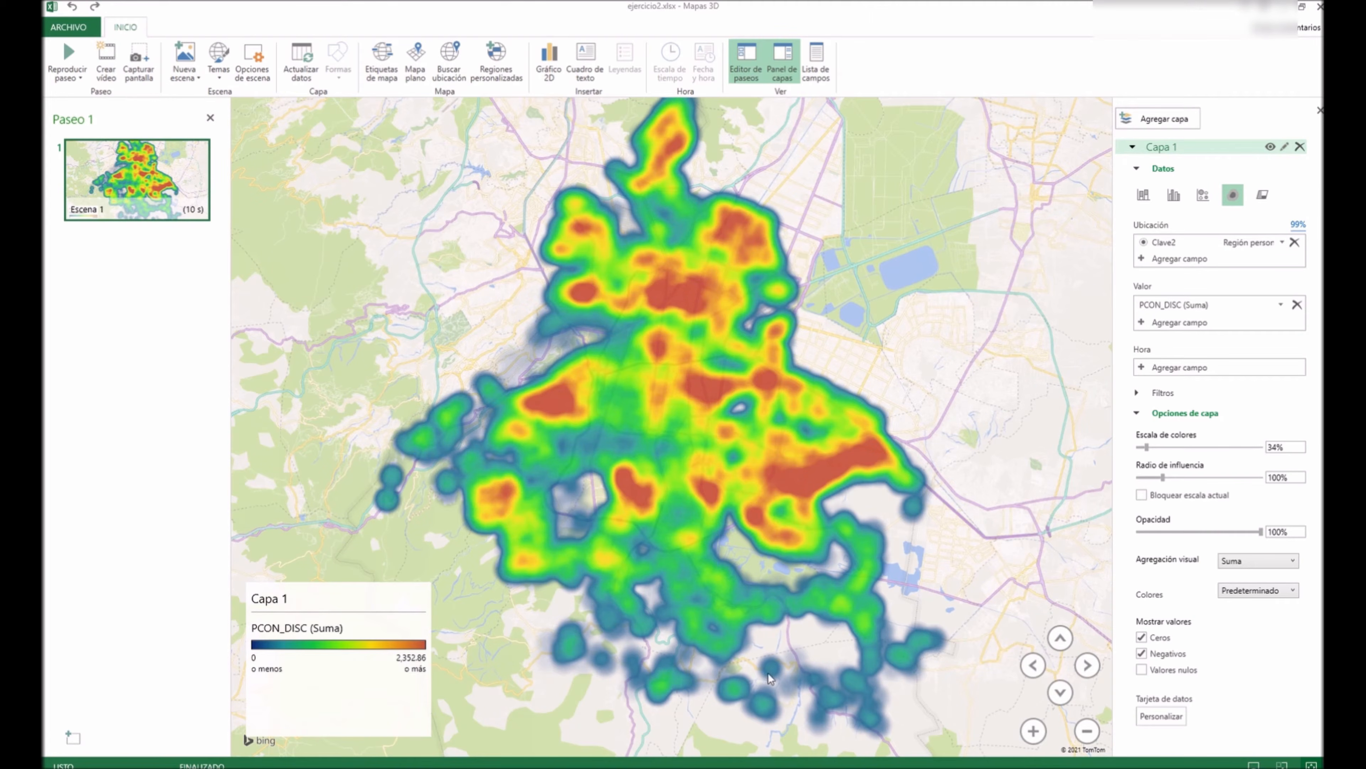
{"action": "left_click", "coordinate": [1162, 324]}
{"action": "left_click", "coordinate": [1263, 196]}
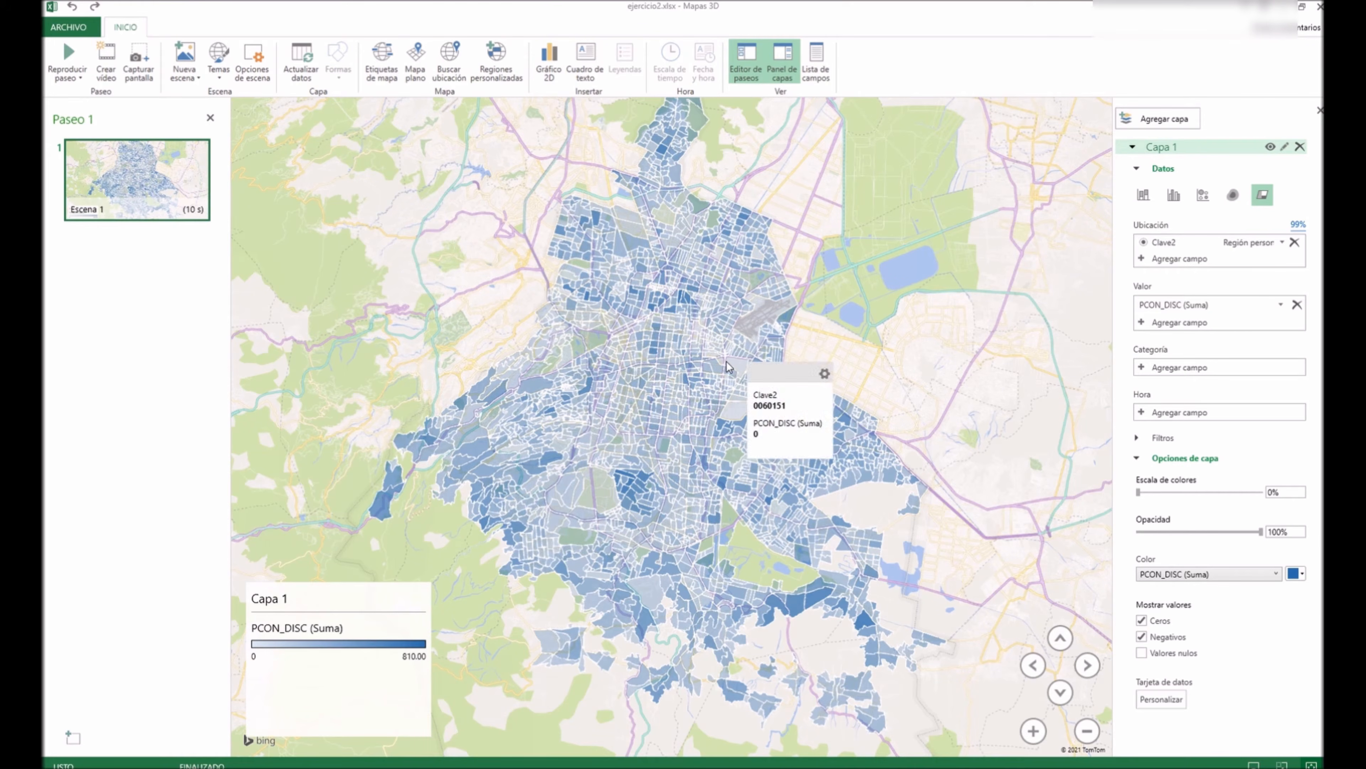
Recolour the PCON_DISC regions red and switch the map to a grayscale theme
{"action": "mouse_move", "coordinate": [735, 437]}
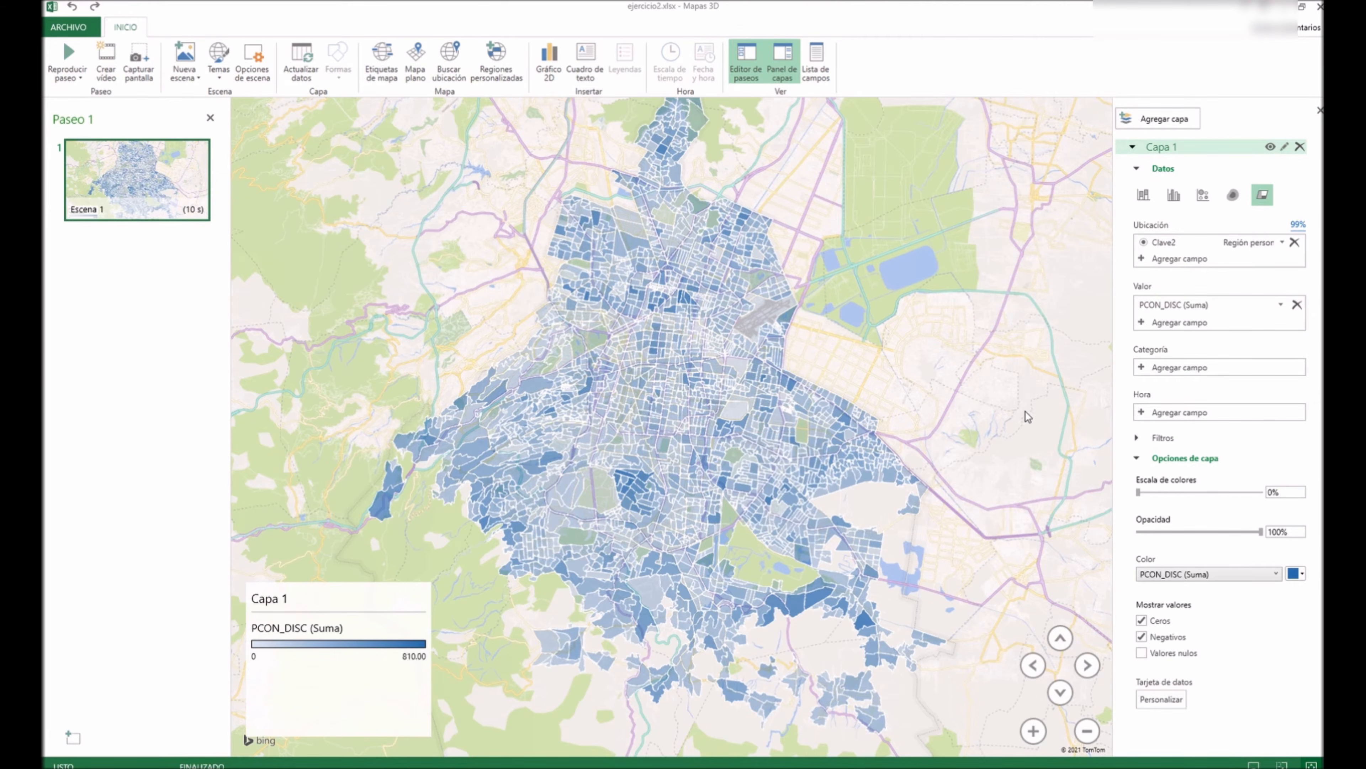
{"action": "left_click_drag", "start_coordinate": [1024, 410], "coordinate": [1025, 419]}
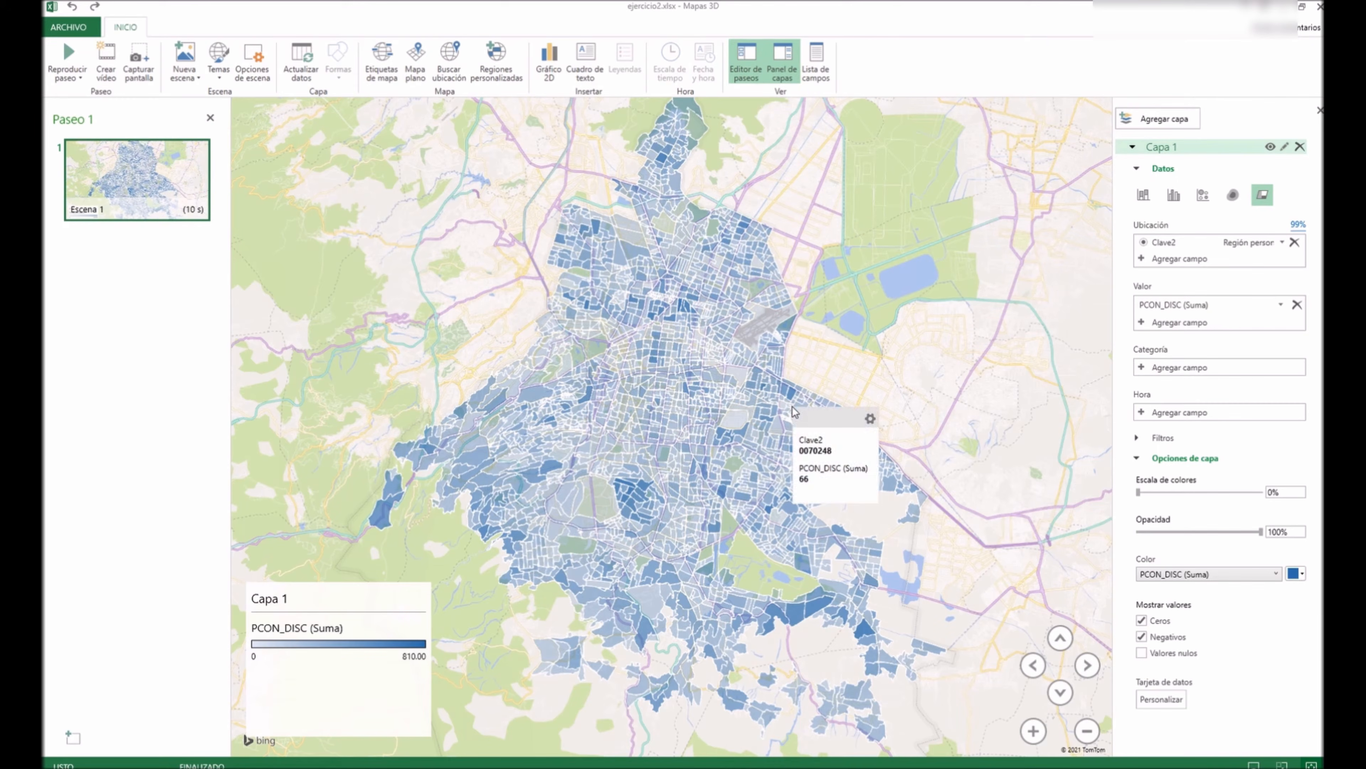
{"action": "left_click", "coordinate": [1301, 574]}
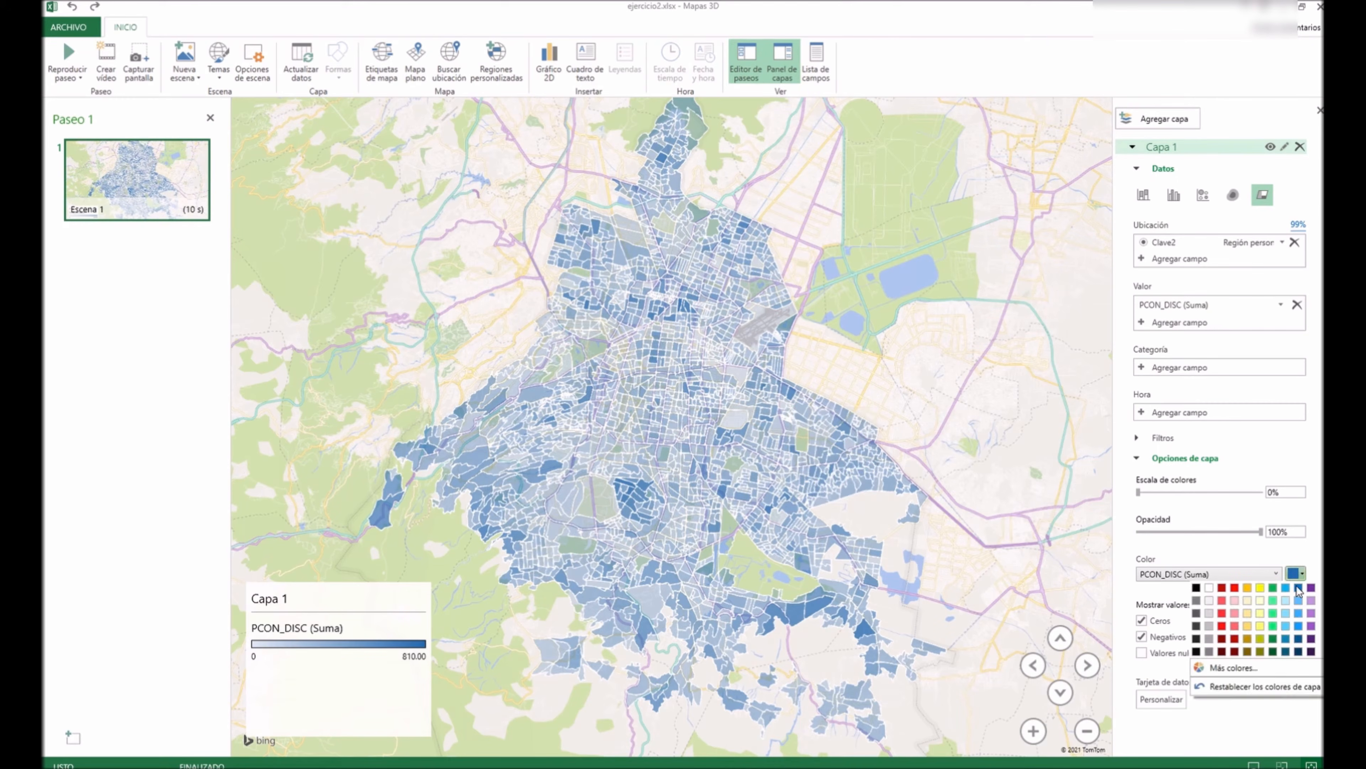
{"action": "left_click", "coordinate": [1222, 626]}
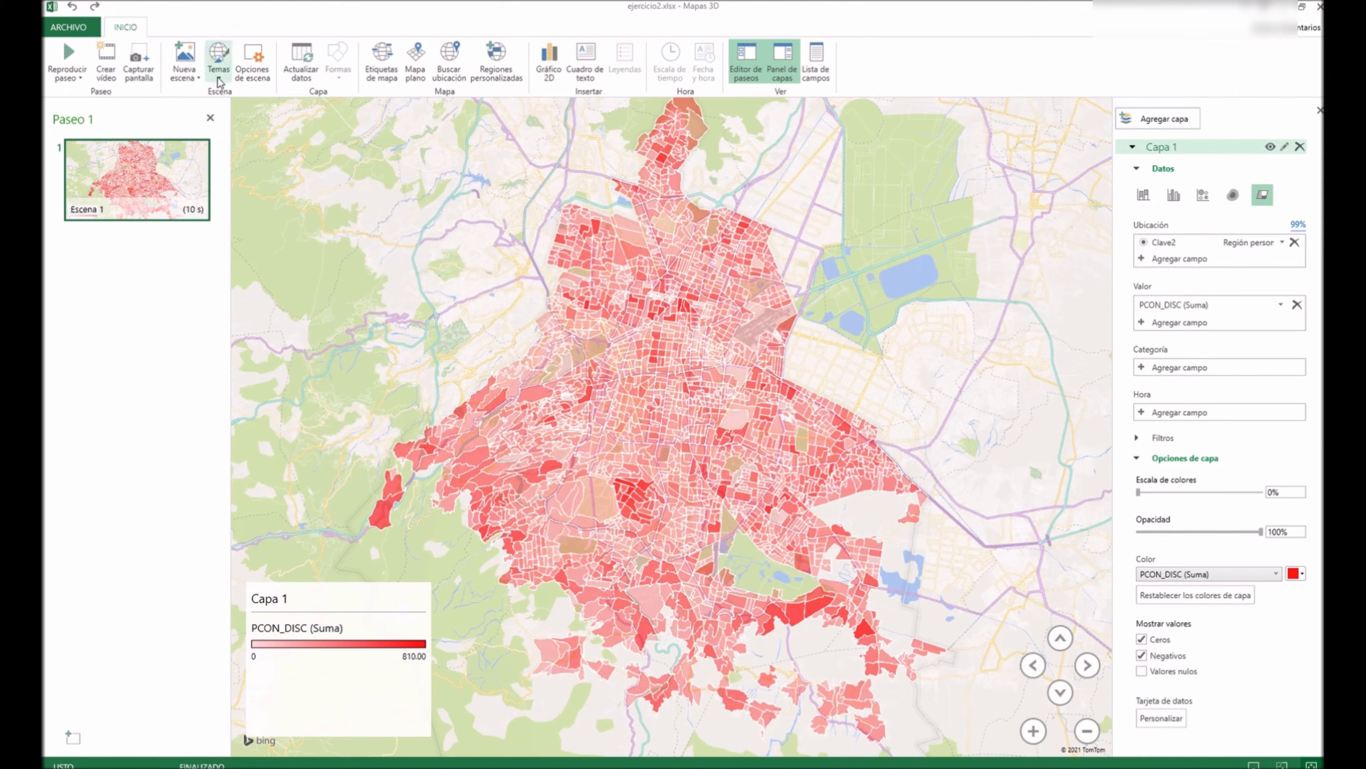
{"action": "left_click", "coordinate": [218, 57]}
{"action": "left_click", "coordinate": [414, 111]}
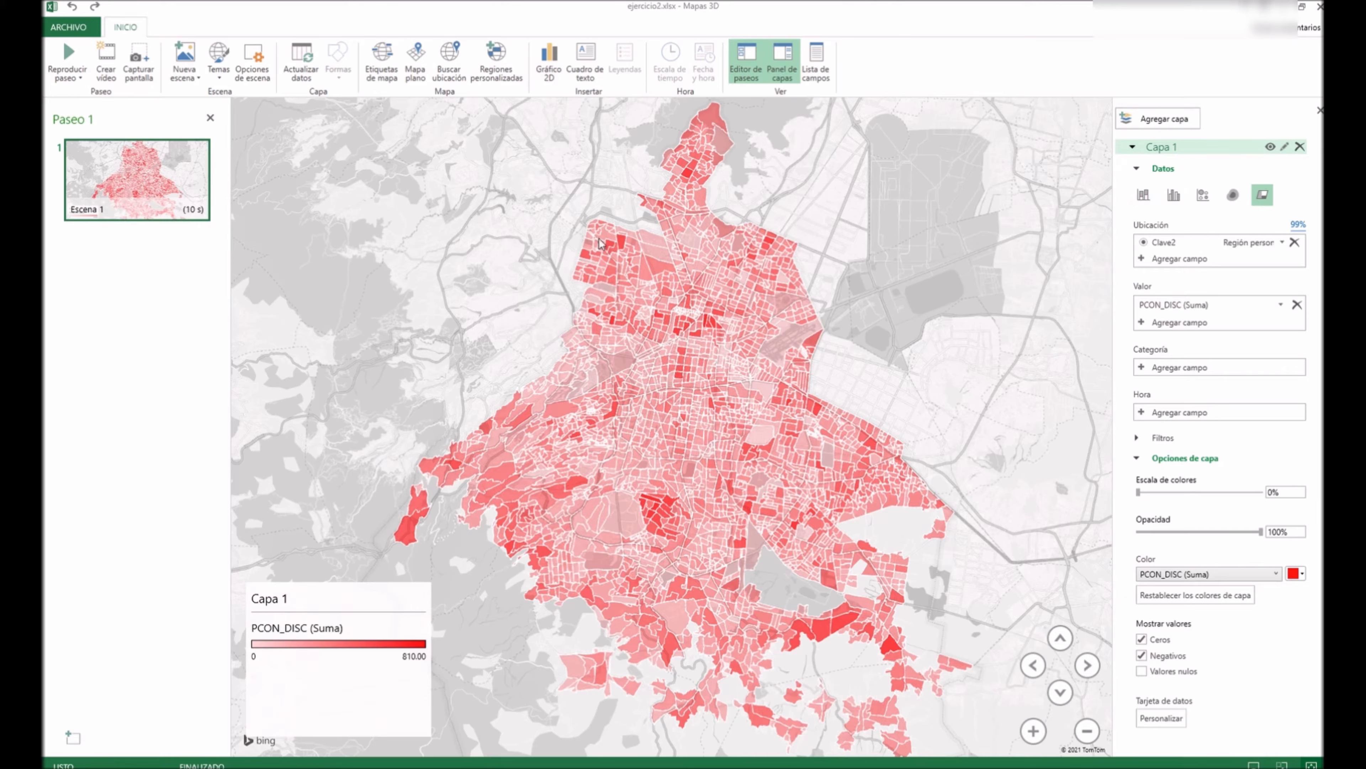
Change the layer to clustered columns and replace PCON_DISC with GRAPROES_F as the height field
{"action": "left_click", "coordinate": [1174, 194]}
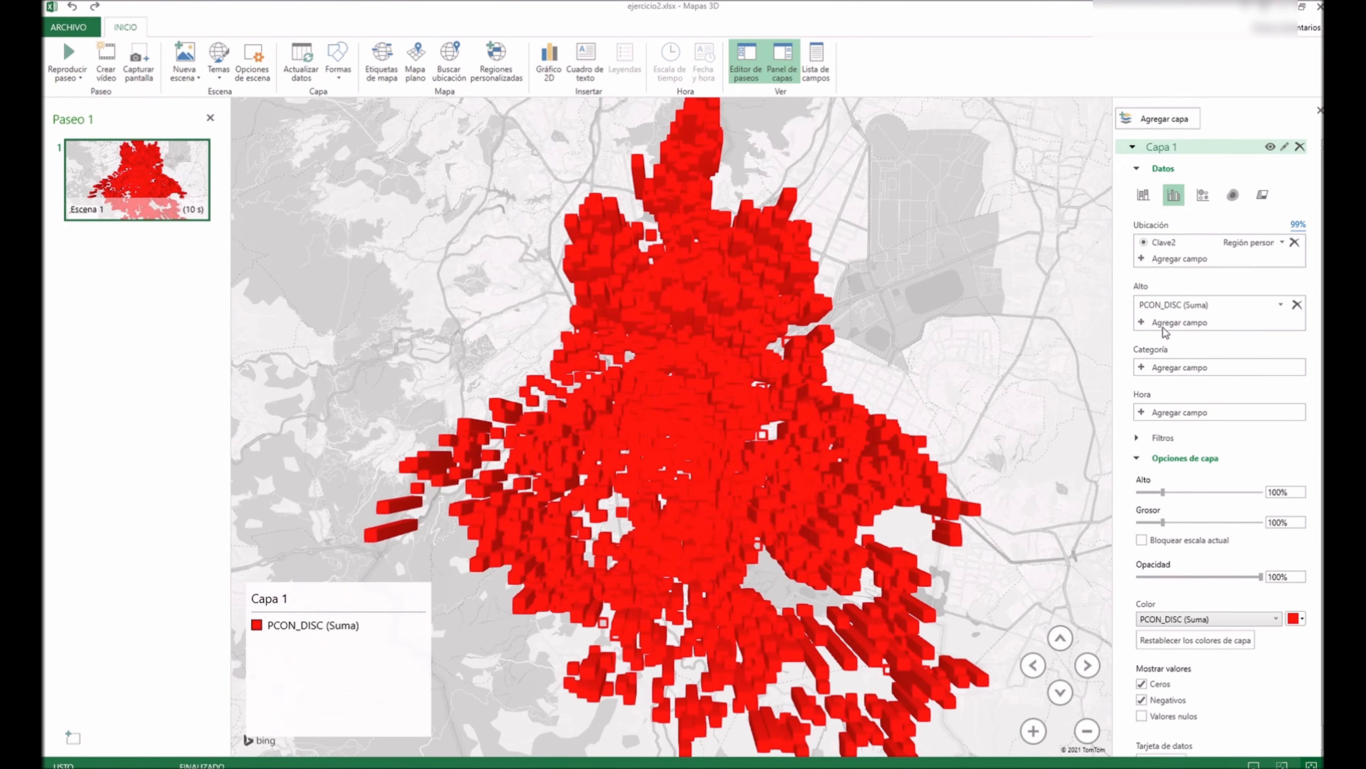
{"action": "left_click", "coordinate": [1297, 305]}
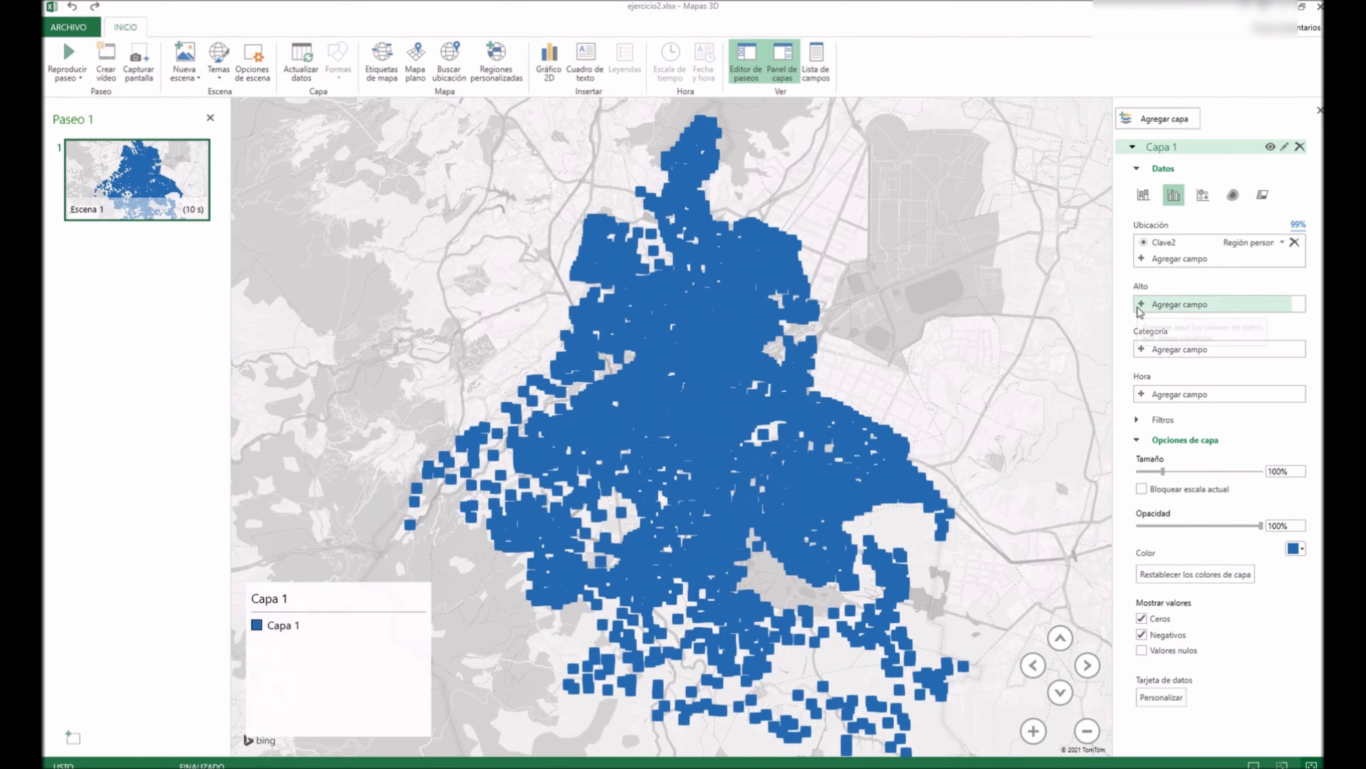
{"action": "left_click", "coordinate": [1144, 305]}
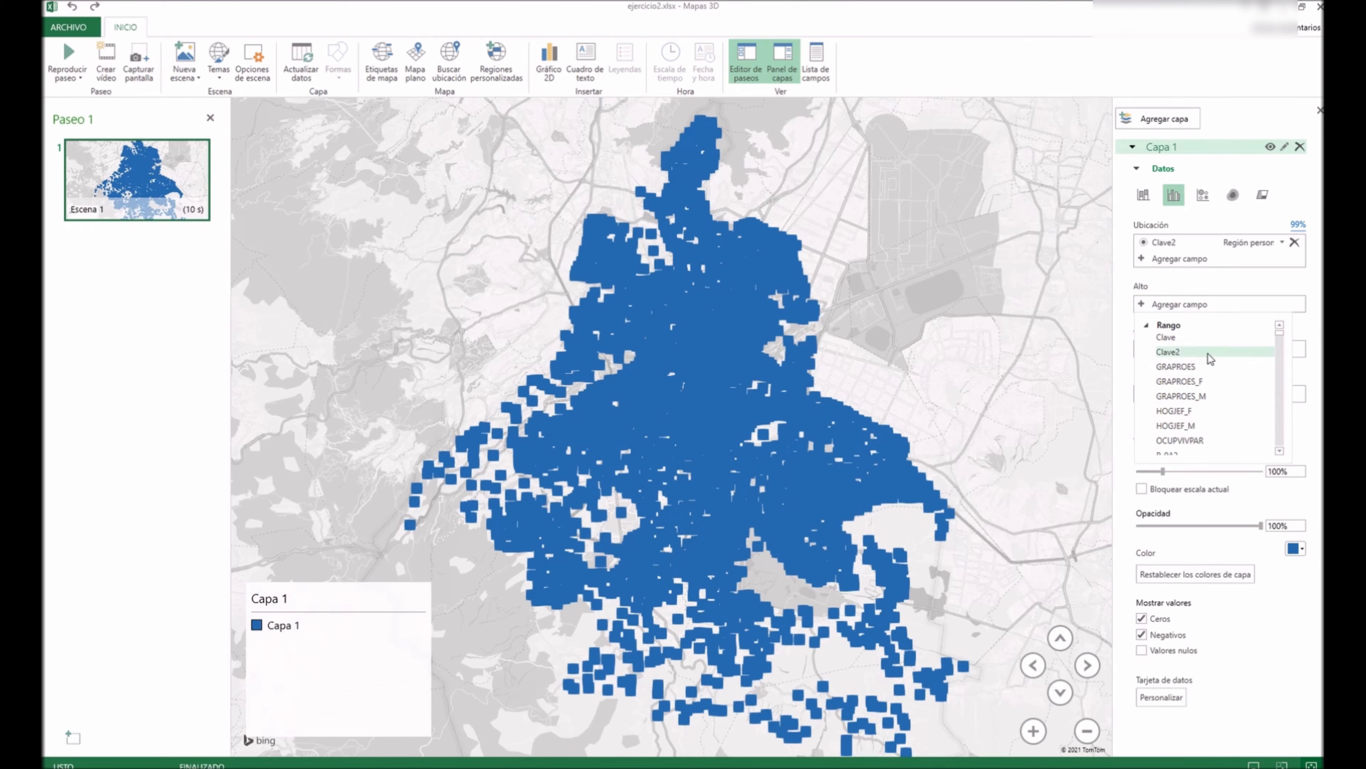
{"action": "left_click", "coordinate": [1197, 382]}
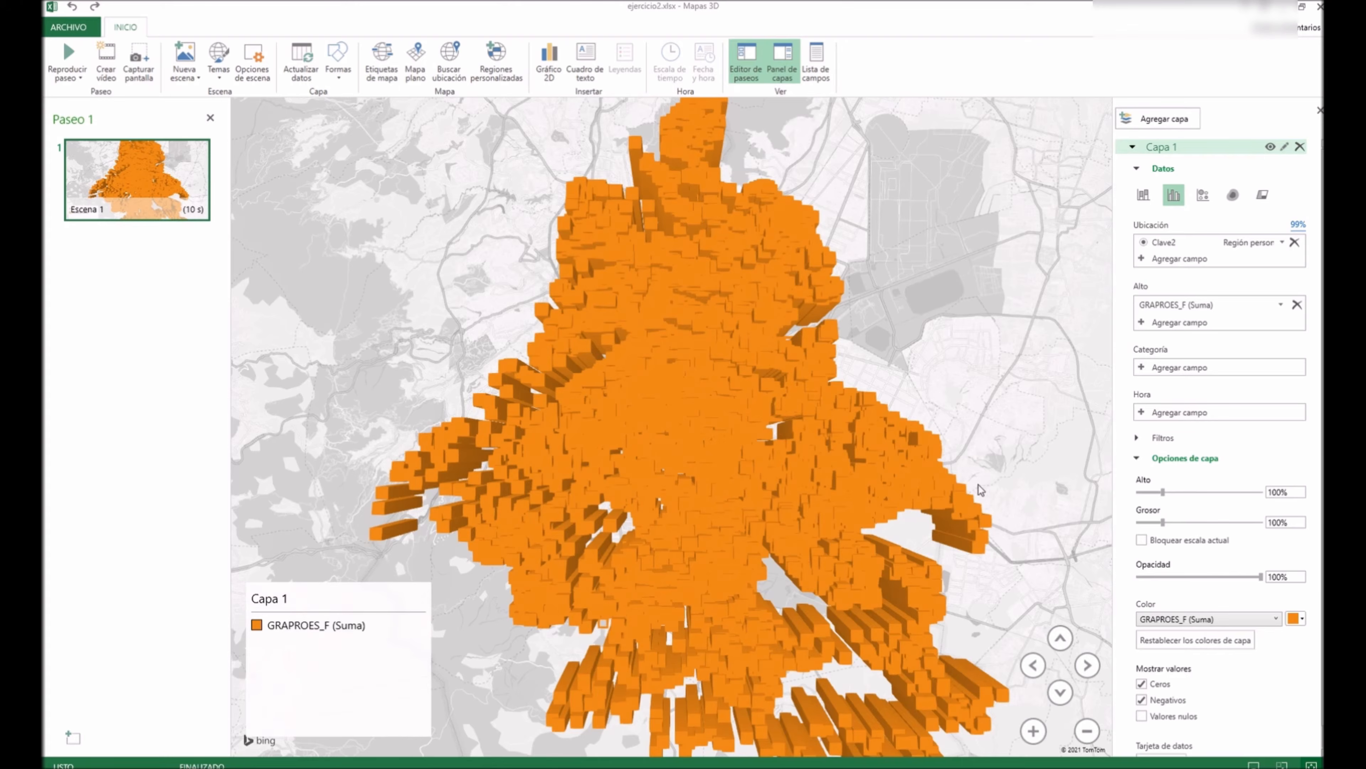
Examine the GRAPROES_F columns across the city from several angles and tilts
{"action": "left_click_drag", "start_coordinate": [1033, 504], "coordinate": [564, 255], "text": "alt"}
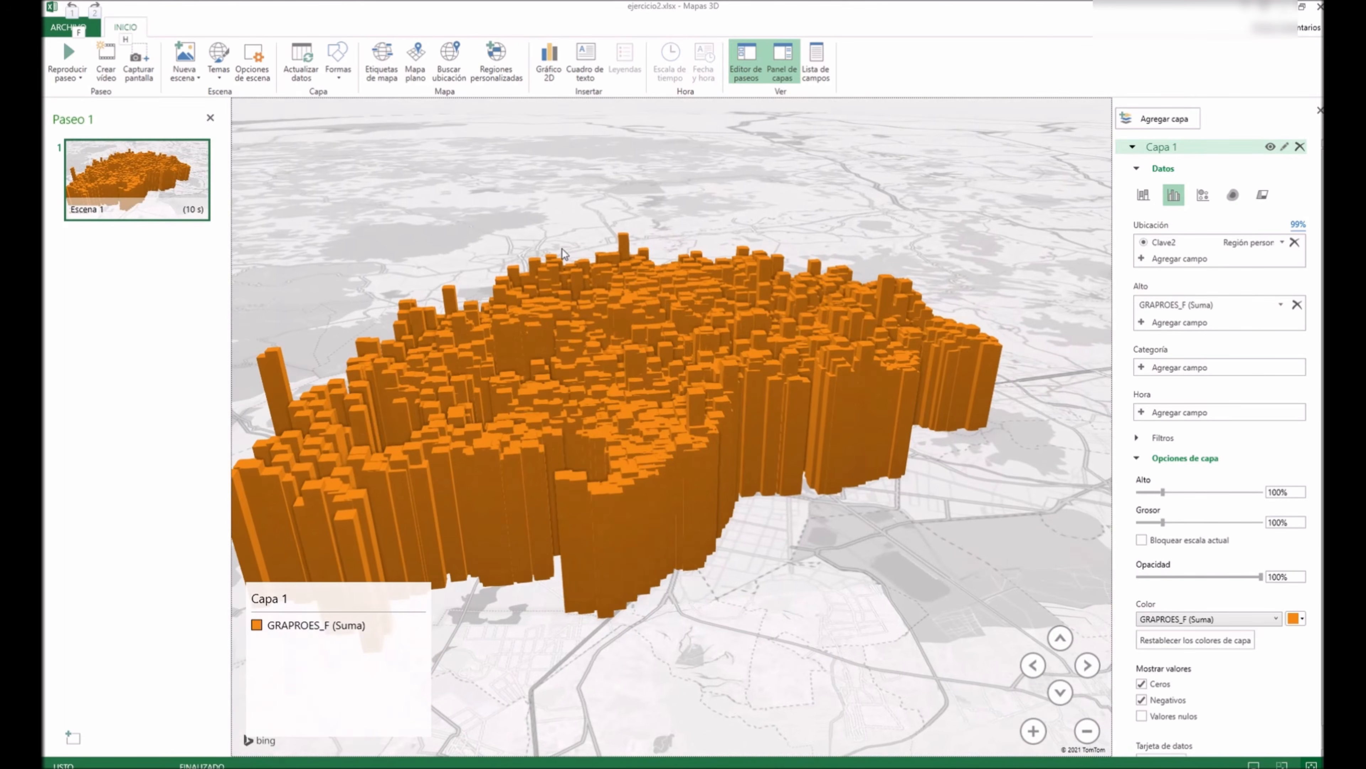
{"action": "left_click_drag", "start_coordinate": [855, 546], "coordinate": [981, 512], "text": "alt"}
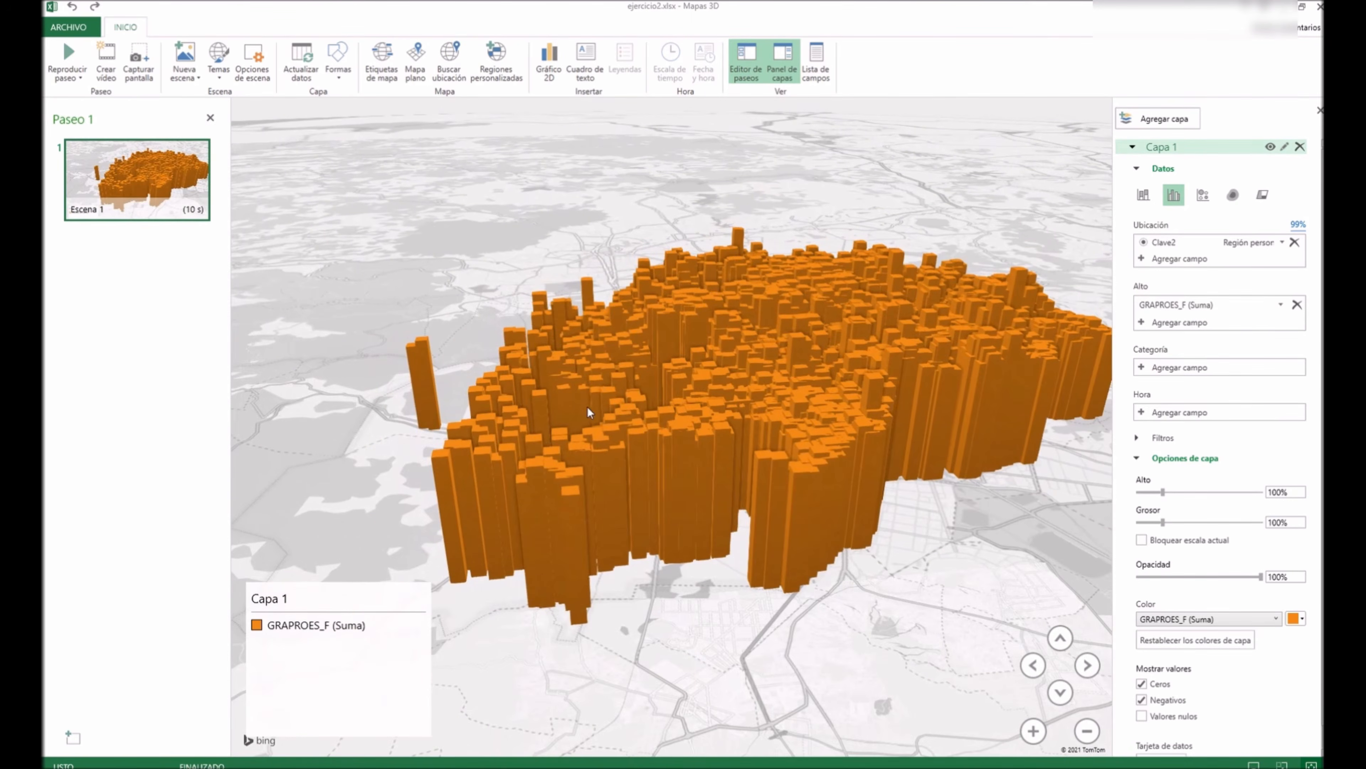
{"action": "left_click_drag", "start_coordinate": [592, 414], "coordinate": [452, 460], "text": "alt"}
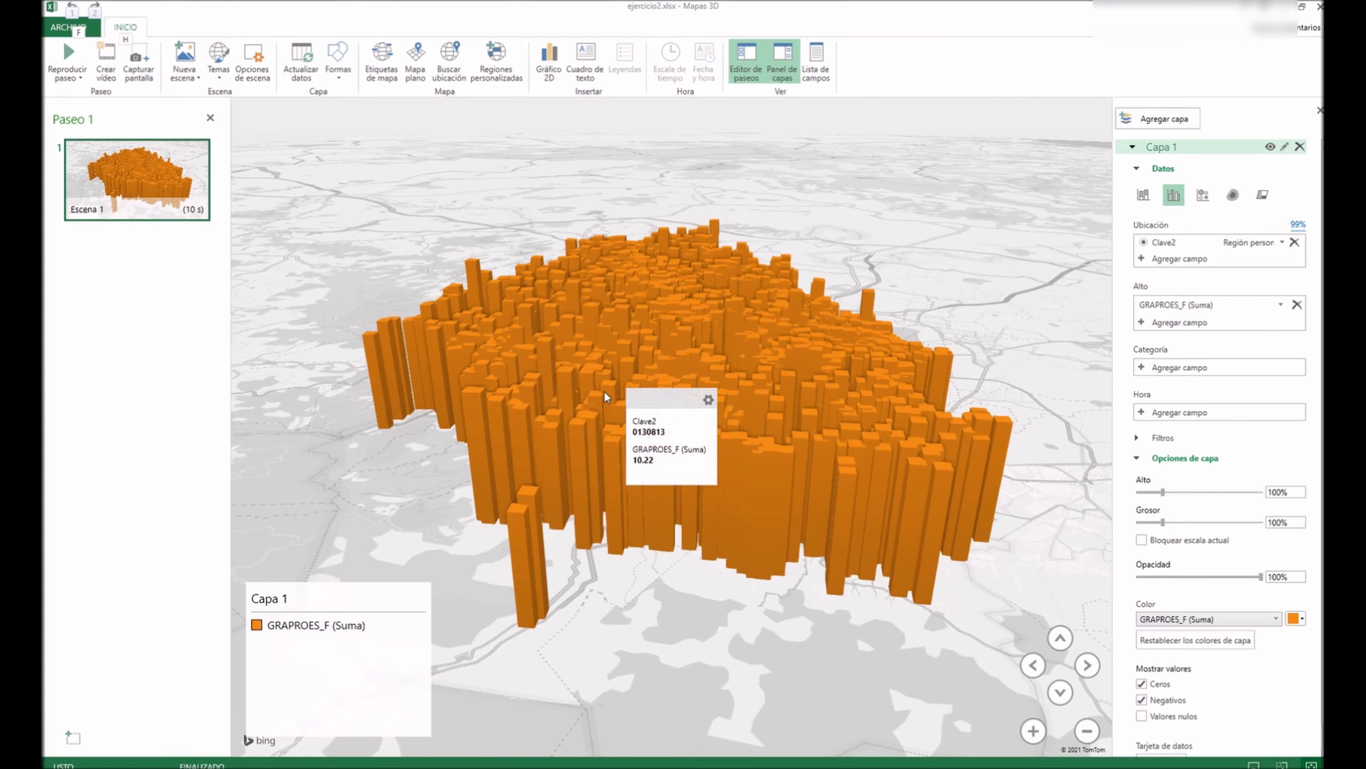
{"action": "left_click_drag", "start_coordinate": [530, 342], "coordinate": [762, 418]}
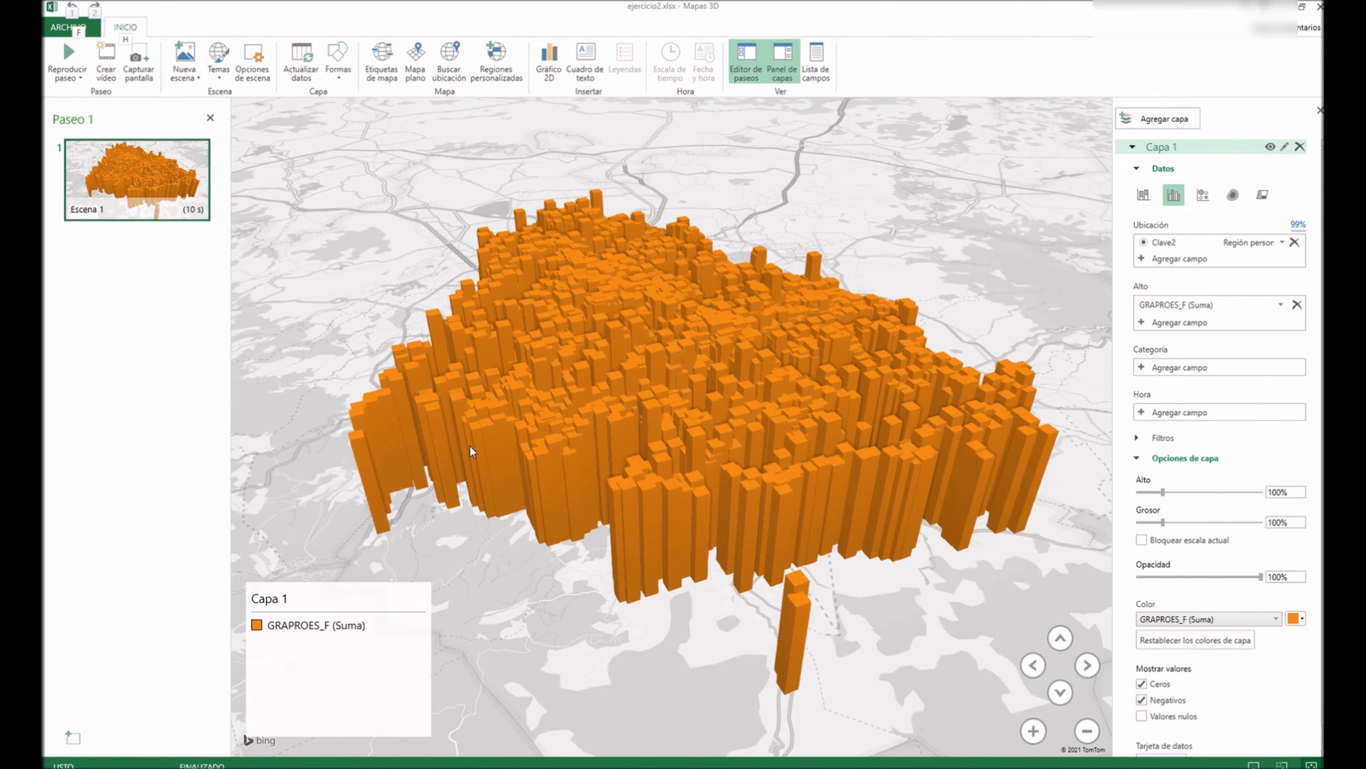
{"action": "left_click_drag", "start_coordinate": [470, 452], "coordinate": [854, 344]}
{"action": "left_click_drag", "start_coordinate": [717, 399], "coordinate": [825, 317], "text": "alt"}
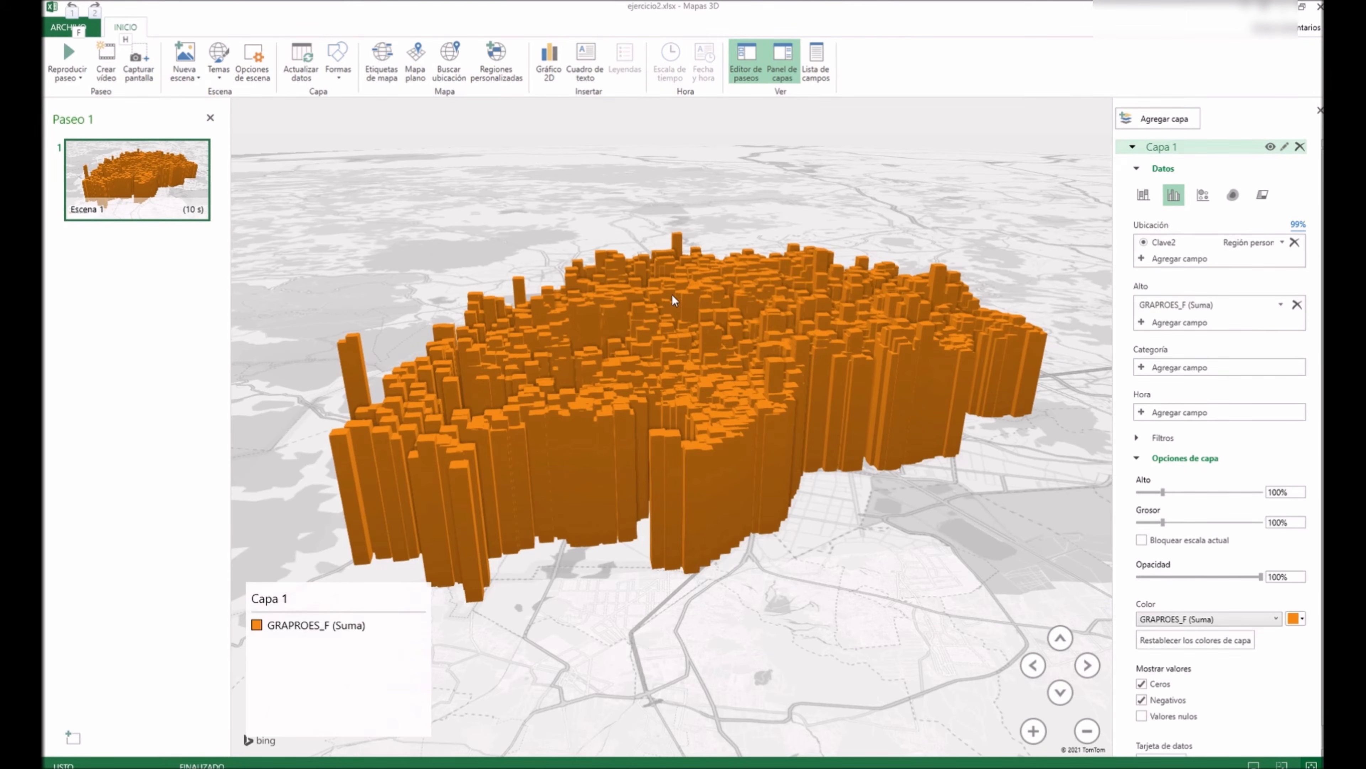
{"action": "left_click_drag", "start_coordinate": [588, 301], "coordinate": [780, 344], "text": "alt"}
{"action": "left_click_drag", "start_coordinate": [544, 365], "coordinate": [627, 338], "text": "alt"}
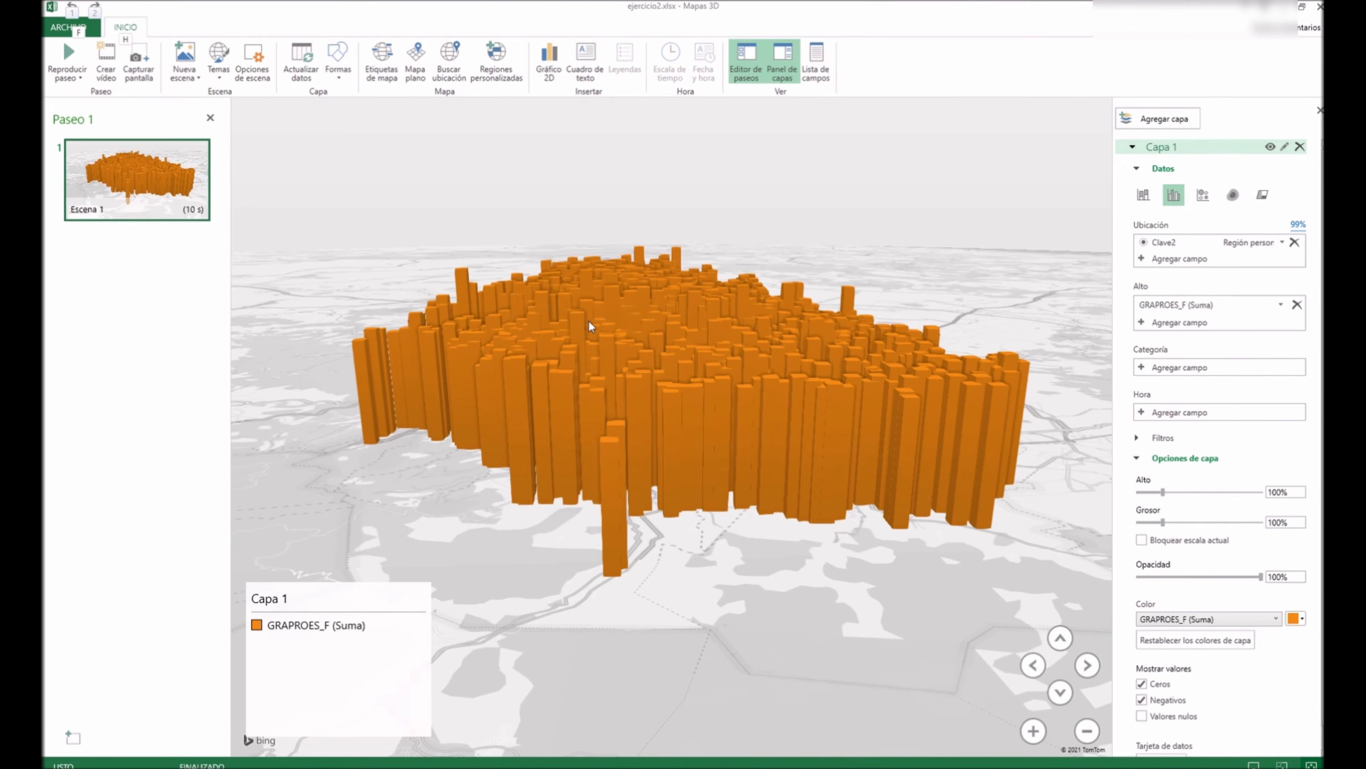
{"action": "left_click_drag", "start_coordinate": [708, 402], "coordinate": [661, 285], "text": "alt"}
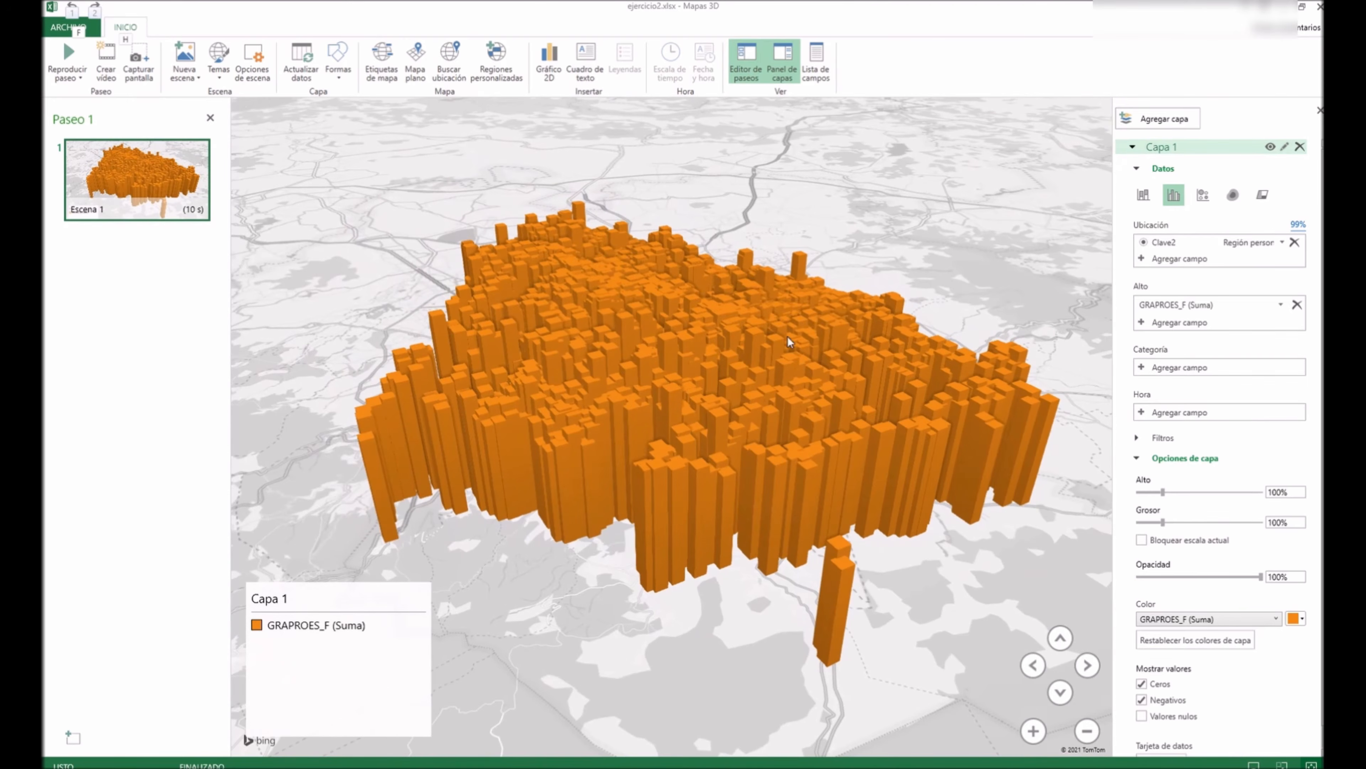
{"action": "left_click_drag", "start_coordinate": [820, 435], "coordinate": [886, 387], "text": "alt"}
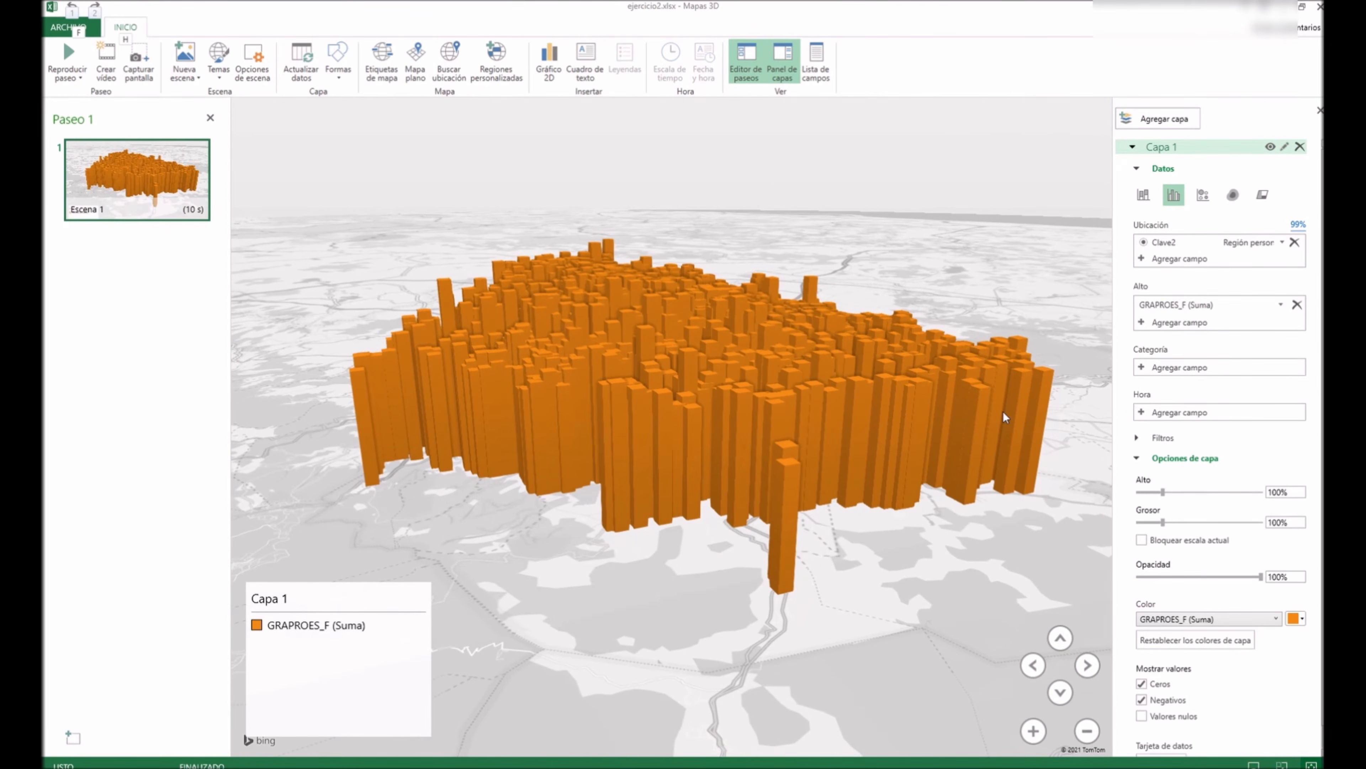
{"action": "left_click_drag", "start_coordinate": [1017, 405], "coordinate": [634, 410], "text": "alt"}
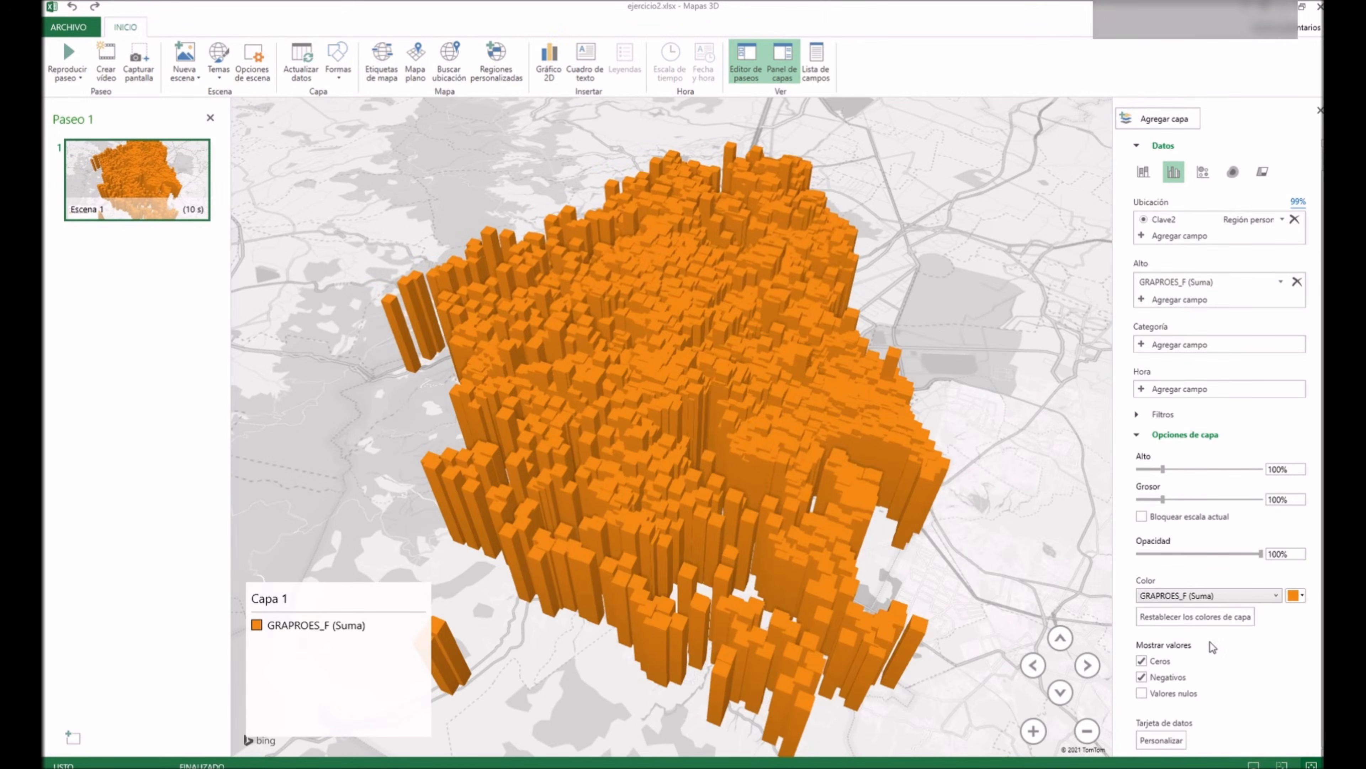
Set the column thickness to 34% and change the column shape to round
{"action": "left_click_drag", "start_coordinate": [1156, 500], "coordinate": [1146, 500]}
{"action": "left_click_drag", "start_coordinate": [969, 528], "coordinate": [664, 592], "text": "alt"}
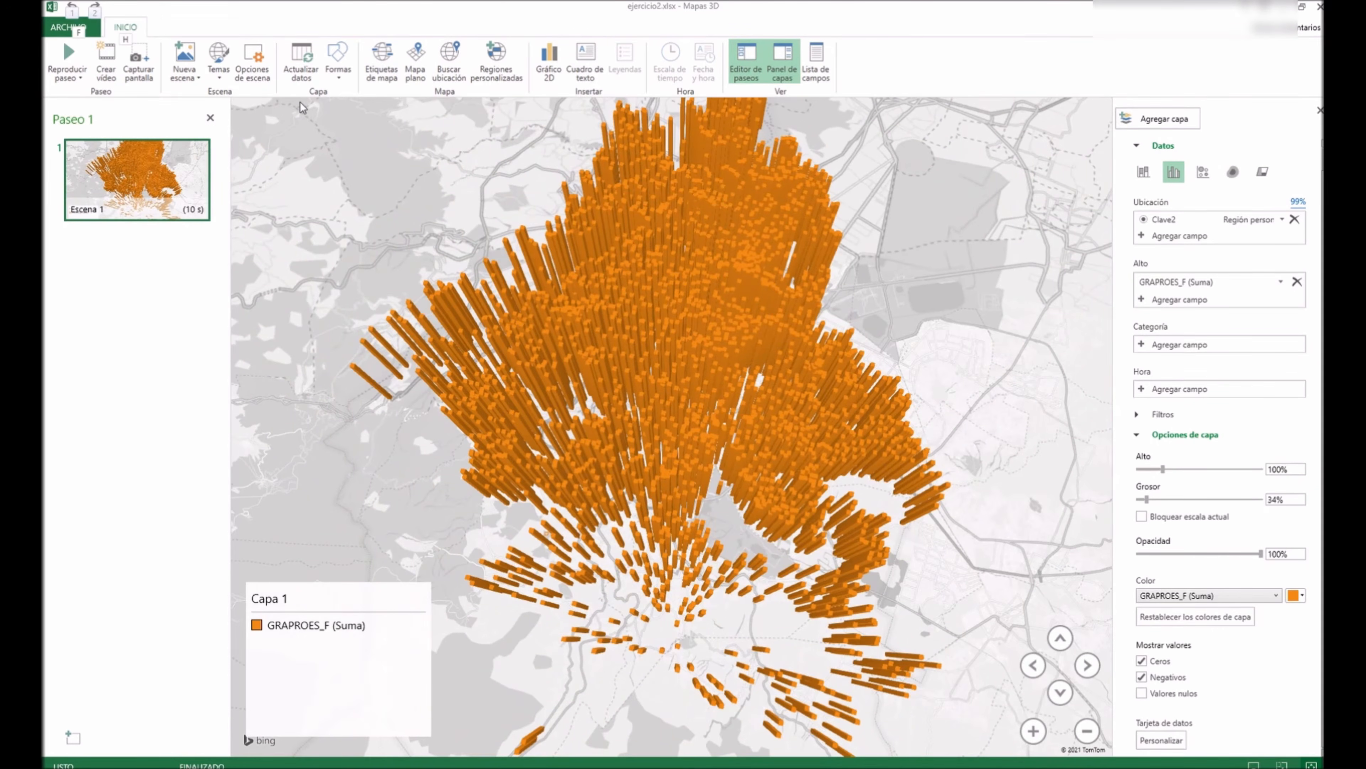
{"action": "left_click", "coordinate": [337, 60]}
{"action": "left_click", "coordinate": [409, 102]}
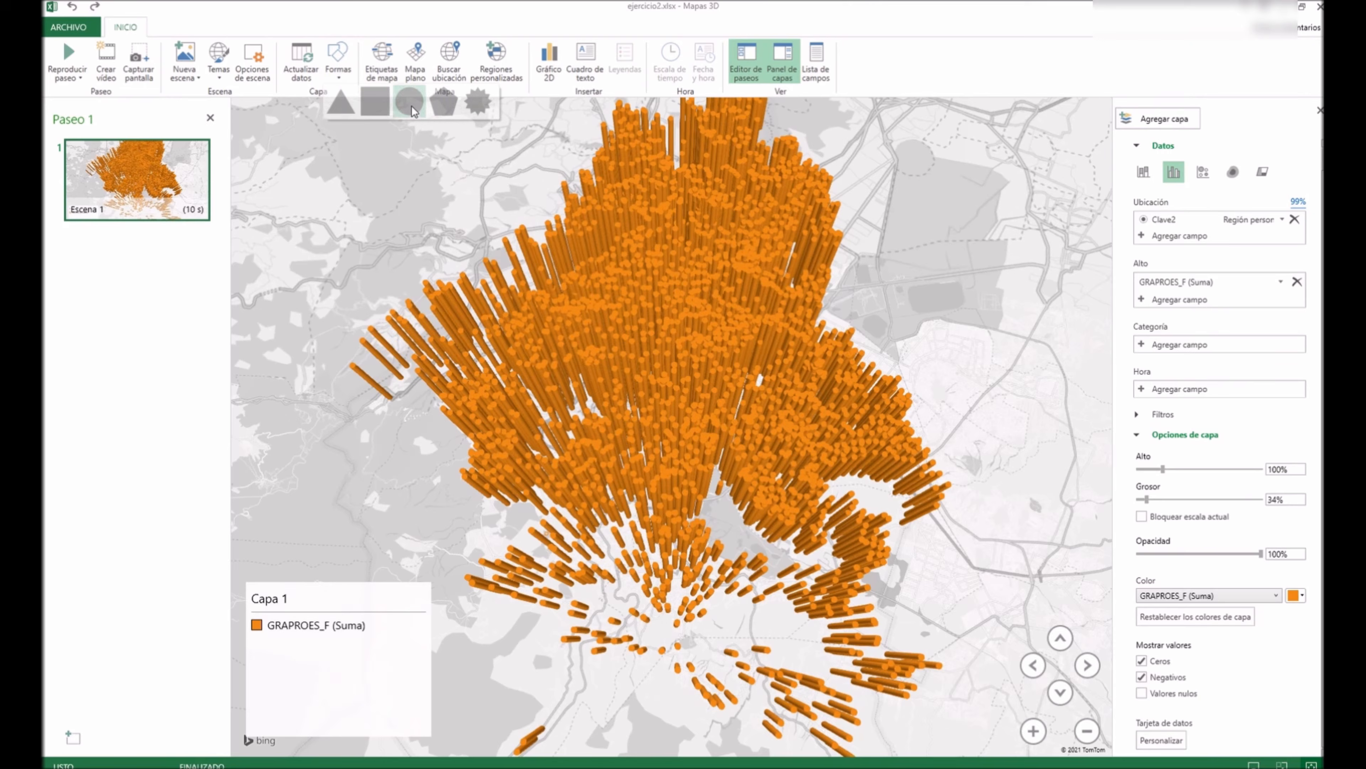
{"action": "left_click_drag", "start_coordinate": [964, 534], "coordinate": [914, 464], "text": "alt"}
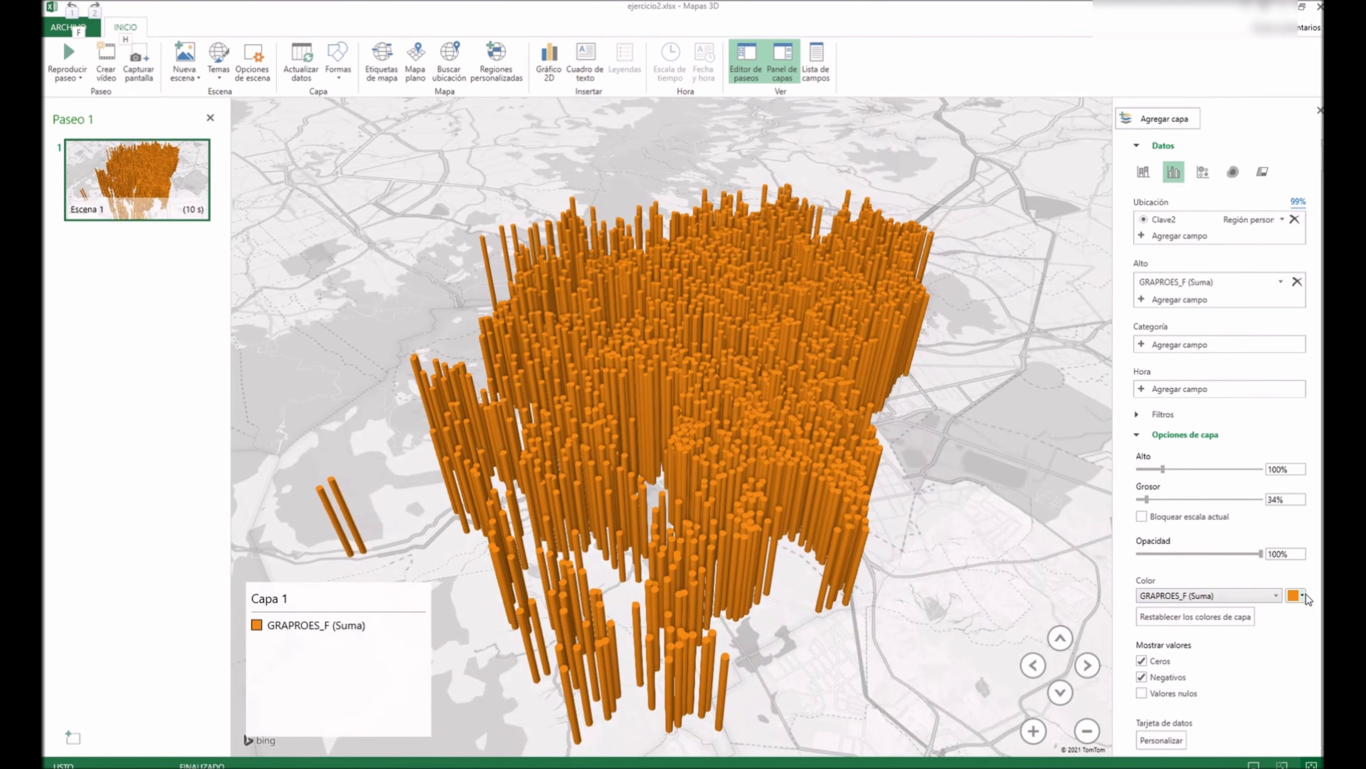
Recolour the GRAPROES_F columns golden yellow and view them from another side
{"action": "left_click", "coordinate": [1303, 595]}
{"action": "left_click", "coordinate": [1247, 614]}
{"action": "left_click_drag", "start_coordinate": [458, 454], "coordinate": [657, 445], "text": "alt"}
{"action": "left_click_drag", "start_coordinate": [676, 365], "coordinate": [706, 417], "text": "alt"}
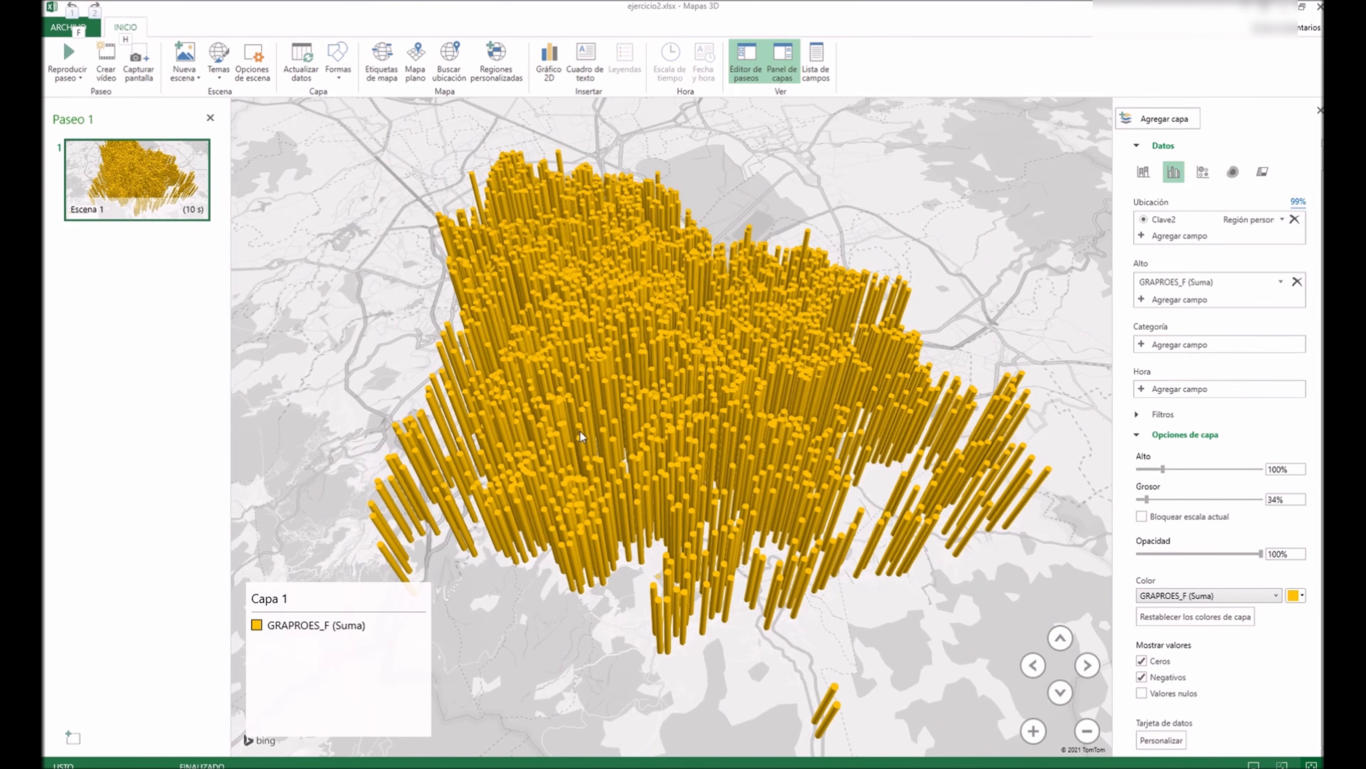
Add GRAPROES_M as a second height field beside GRAPROES_F
{"action": "mouse_move", "coordinate": [759, 549]}
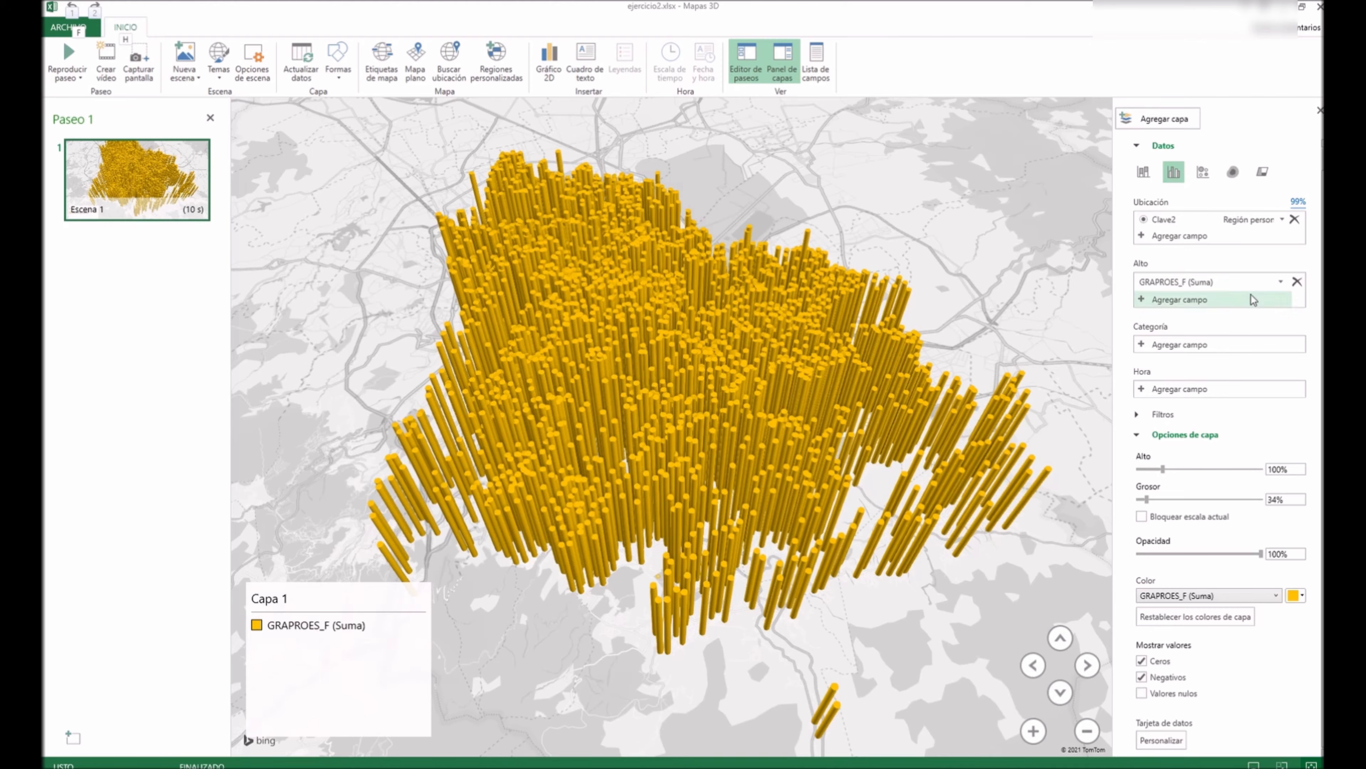
{"action": "left_click", "coordinate": [1142, 301]}
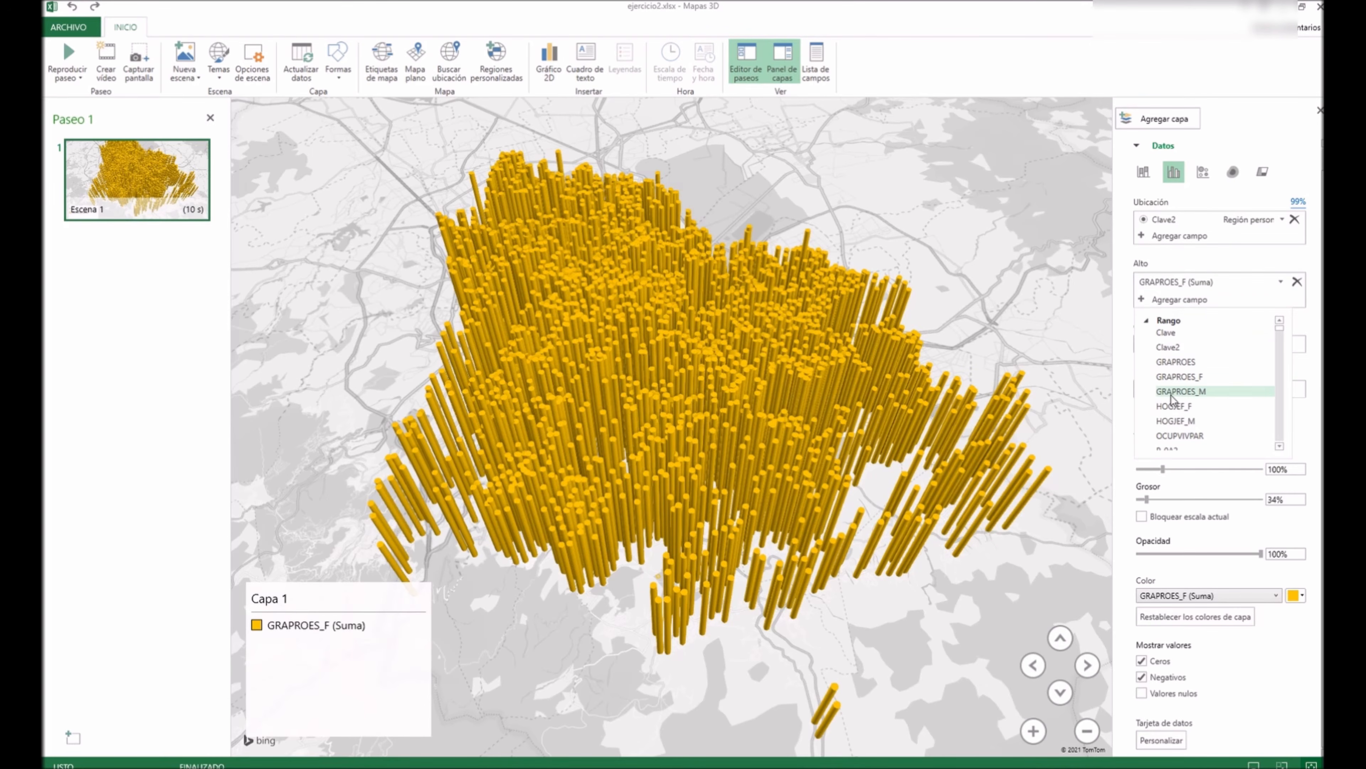
{"action": "left_click", "coordinate": [1206, 396]}
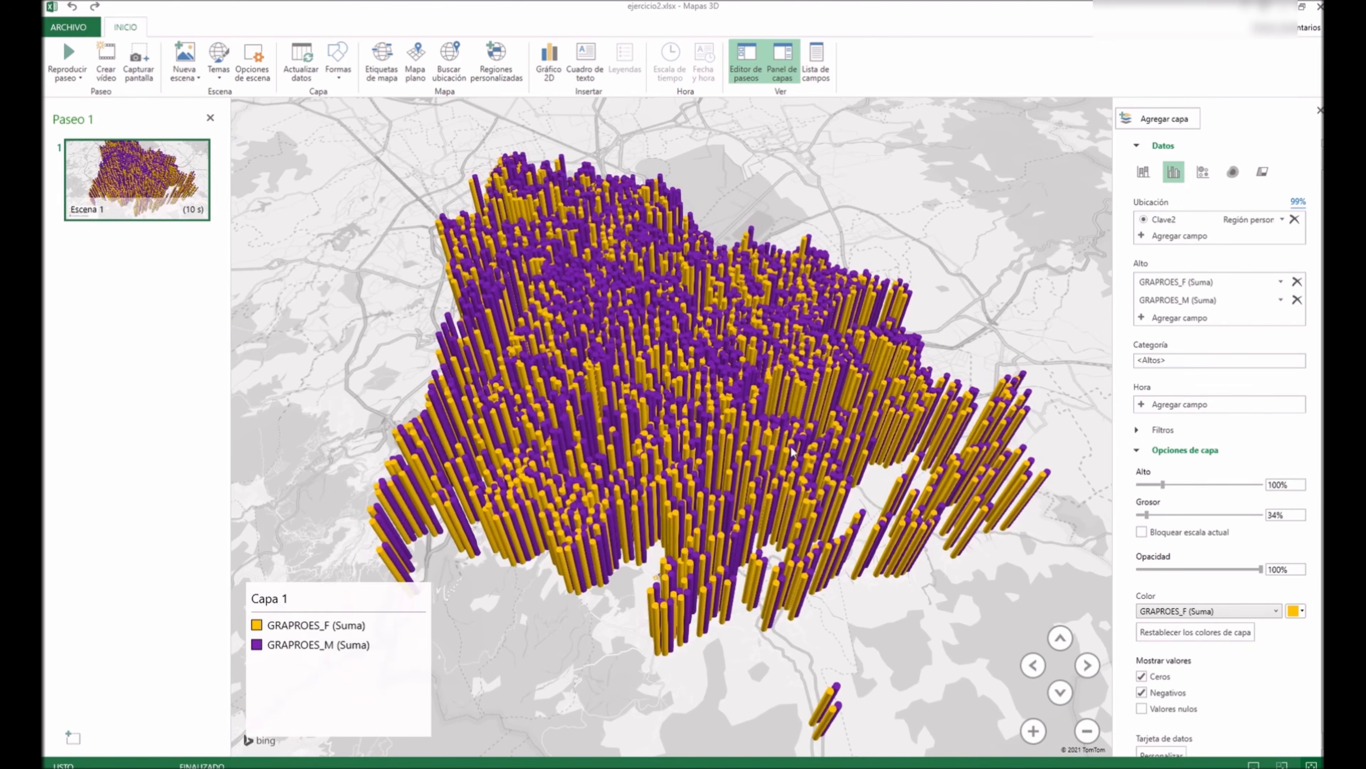
Compare the paired GRAPROES_F and GRAPROES_M columns up close and from different angles
{"action": "left_click_drag", "start_coordinate": [842, 452], "coordinate": [936, 569]}
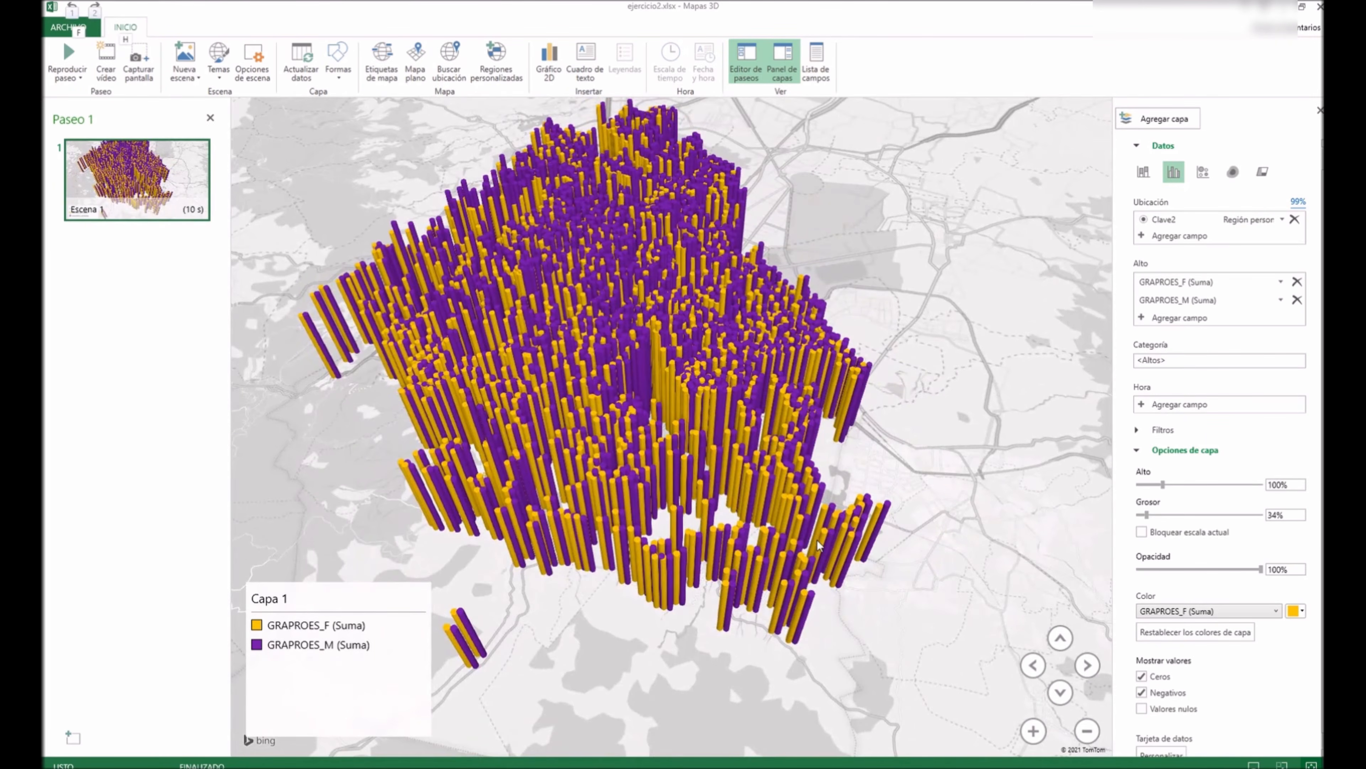
{"action": "scroll", "coordinate": [888, 533], "scroll_direction": "up", "scroll_amount": 3}
{"action": "left_click_drag", "start_coordinate": [853, 576], "coordinate": [848, 393], "text": "alt"}
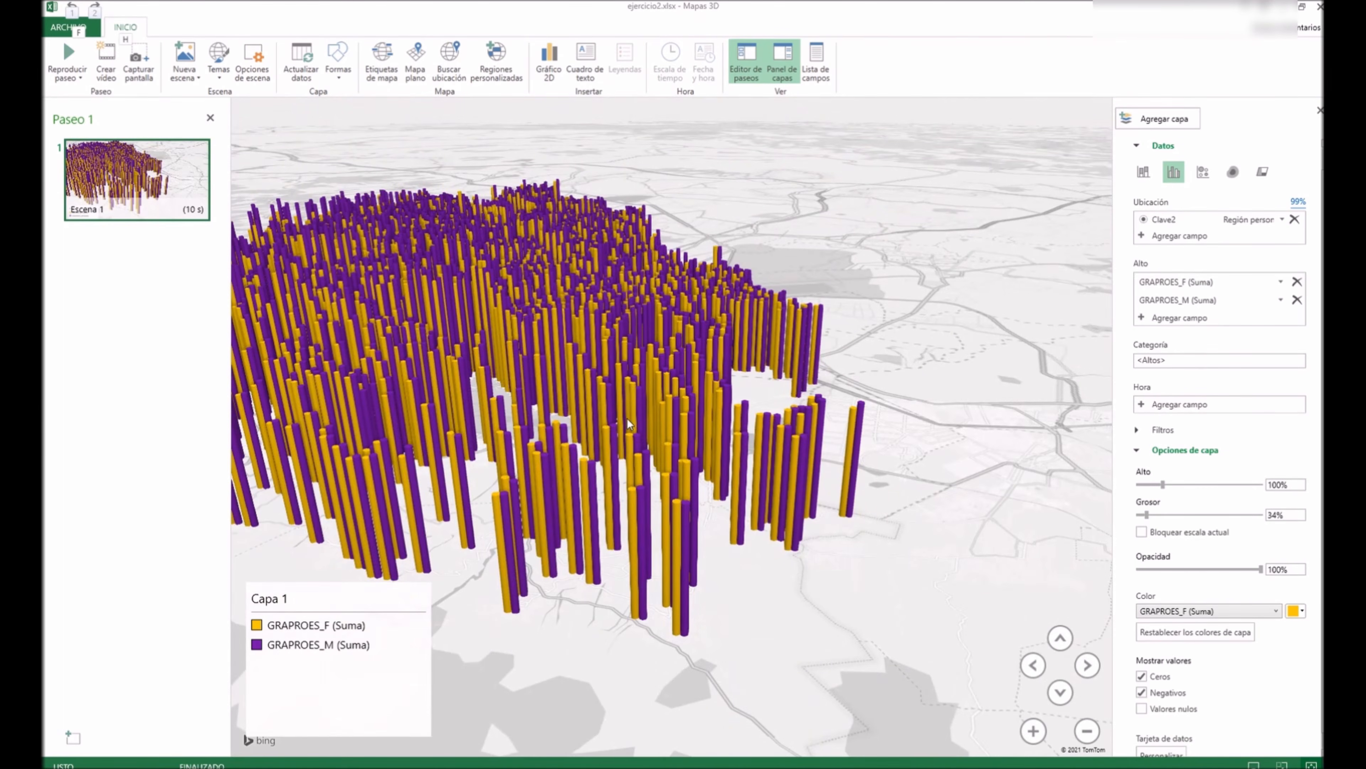
{"action": "left_click_drag", "start_coordinate": [627, 418], "coordinate": [689, 407], "text": "alt"}
{"action": "left_click_drag", "start_coordinate": [525, 308], "coordinate": [629, 316]}
{"action": "left_click_drag", "start_coordinate": [854, 501], "coordinate": [917, 492], "text": "alt"}
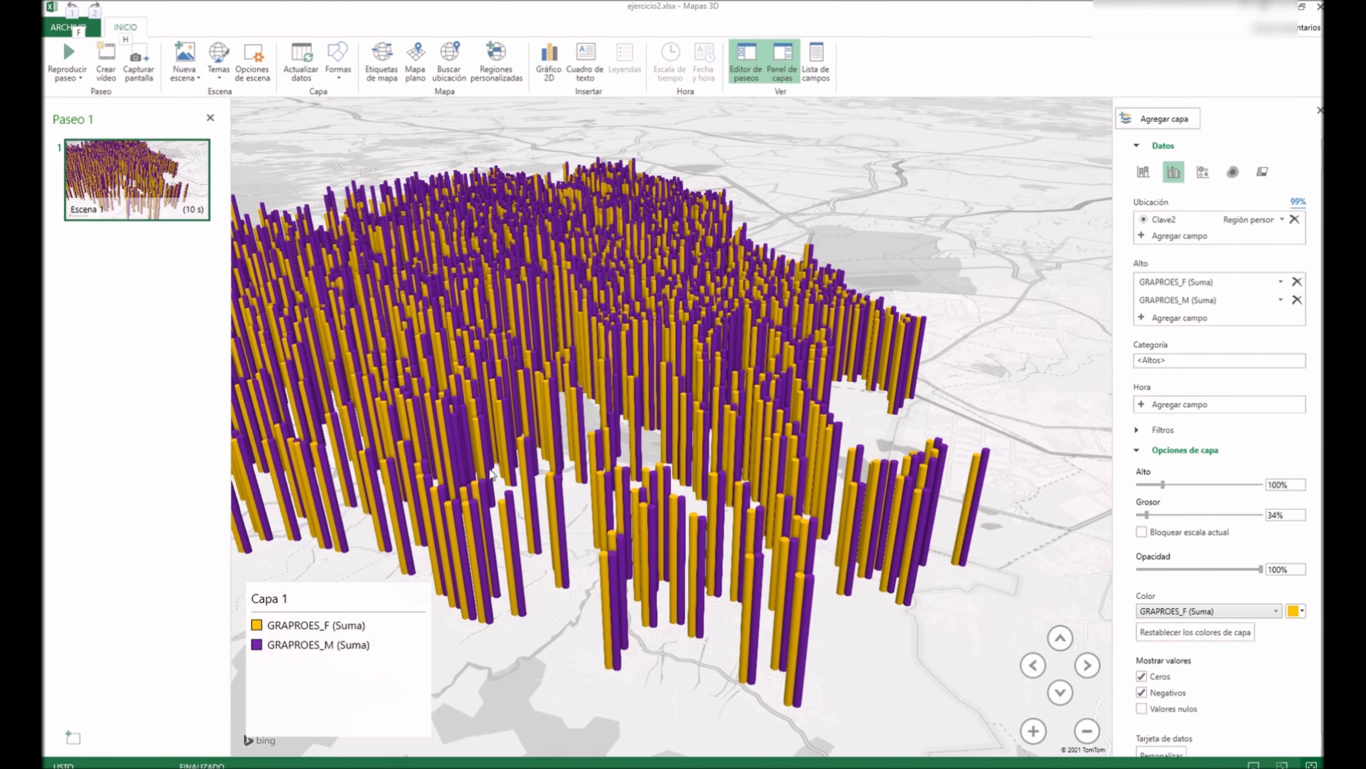
{"action": "left_click_drag", "start_coordinate": [819, 462], "coordinate": [747, 398], "text": "alt"}
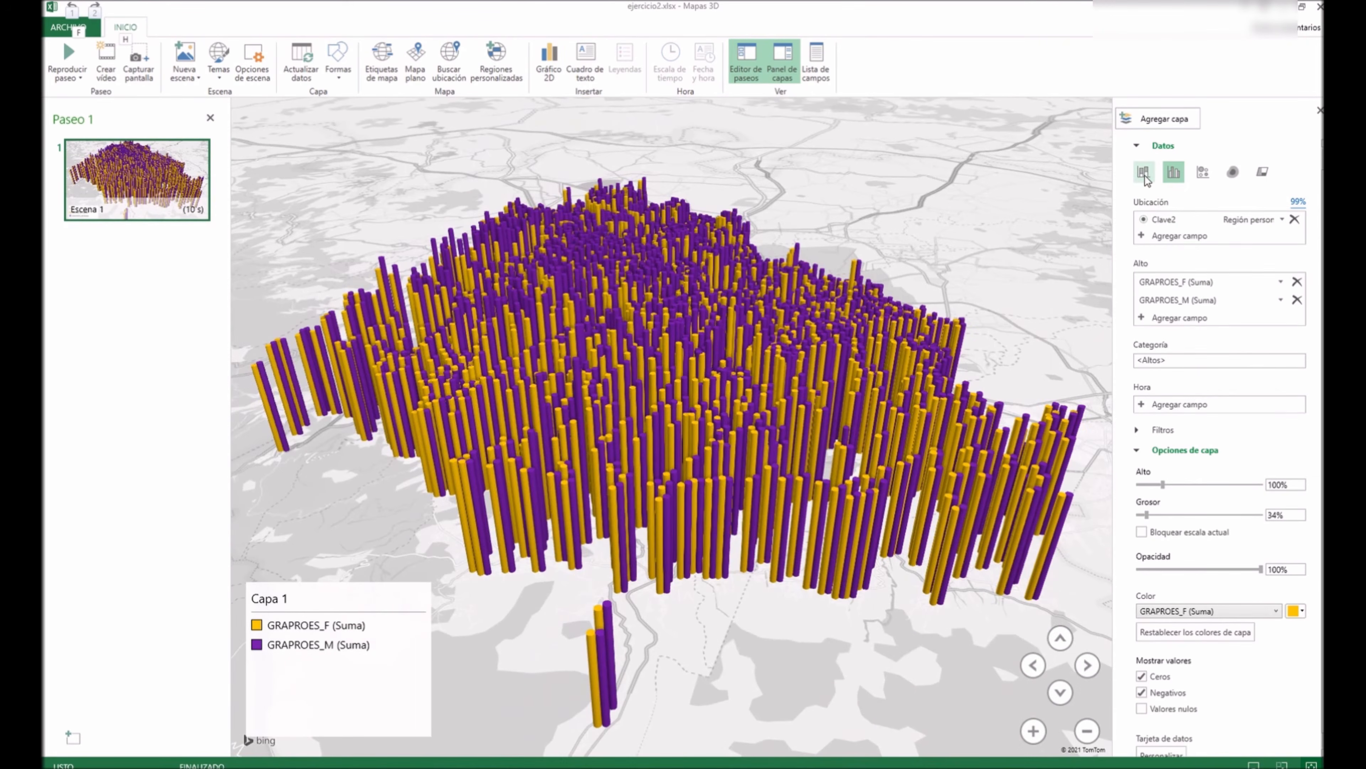
Change the layer to stacked columns and inspect the GRAPROES_F and GRAPROES_M segments around the map
{"action": "left_click", "coordinate": [1144, 173]}
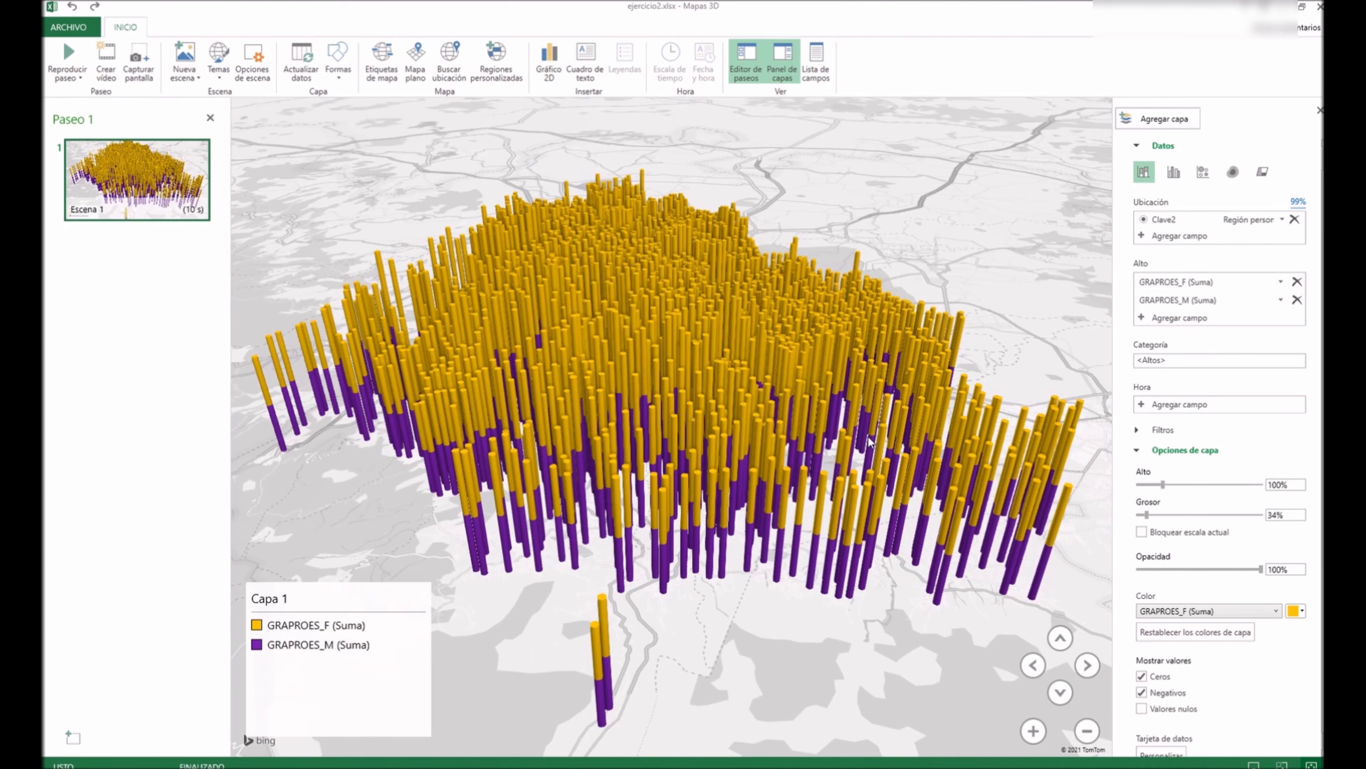
{"action": "mouse_move", "coordinate": [853, 458]}
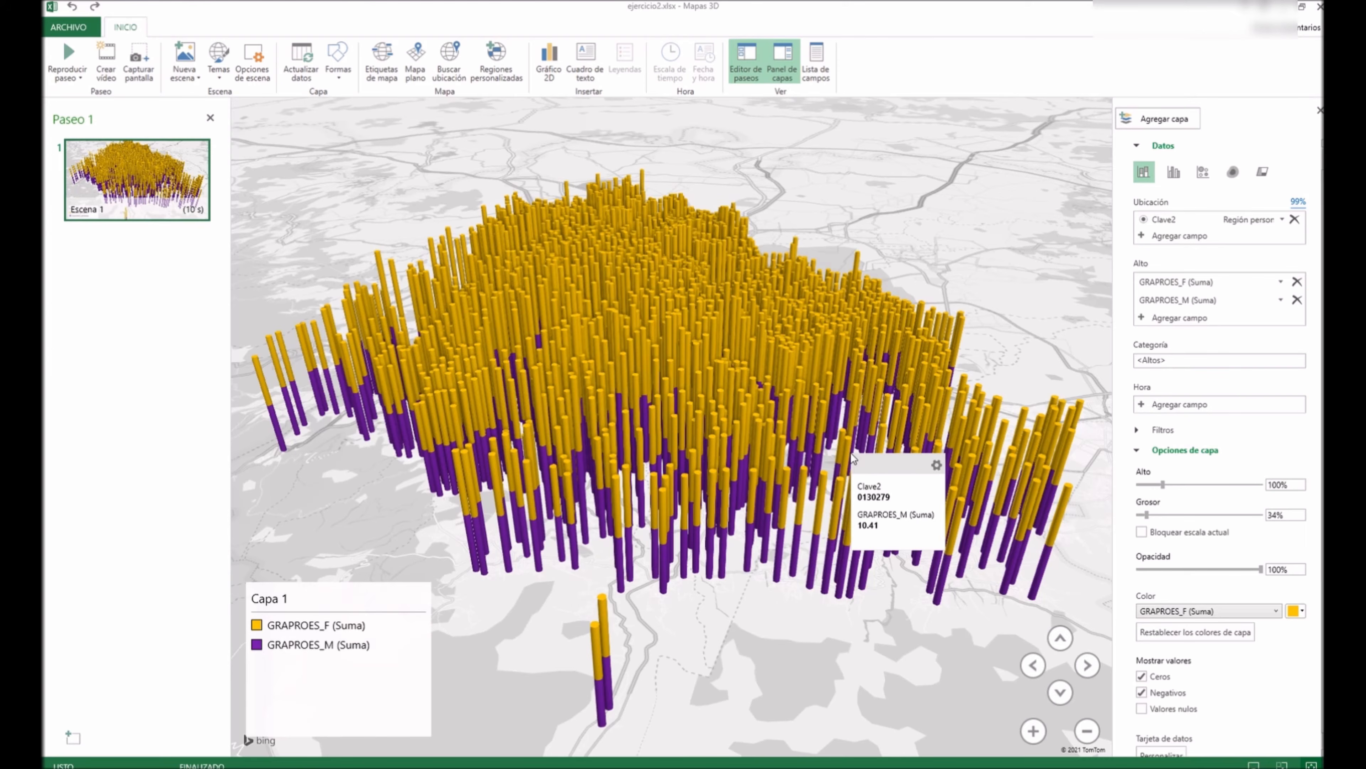
{"action": "left_click_drag", "start_coordinate": [1016, 565], "coordinate": [715, 497], "text": "alt"}
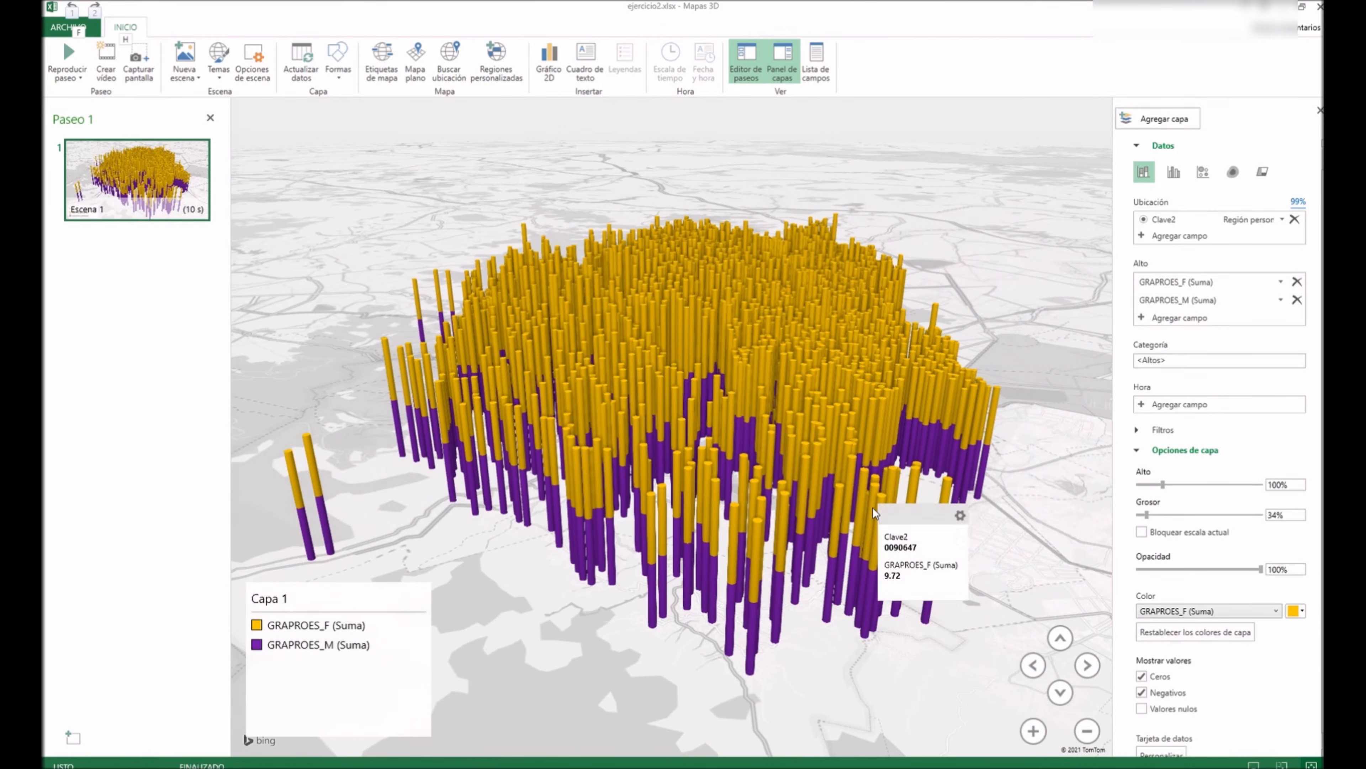
{"action": "left_click_drag", "start_coordinate": [983, 396], "coordinate": [656, 318], "text": "alt"}
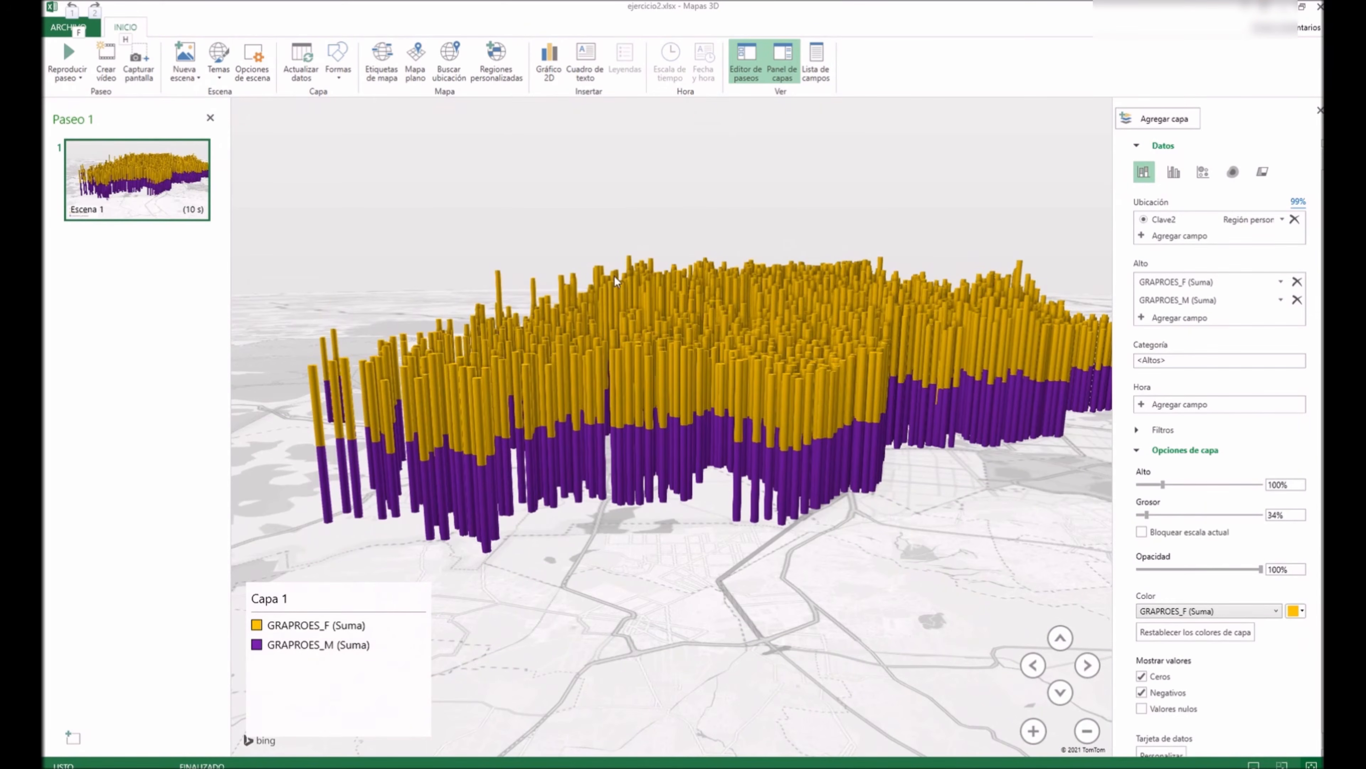
{"action": "left_click_drag", "start_coordinate": [550, 302], "coordinate": [592, 305], "text": "alt"}
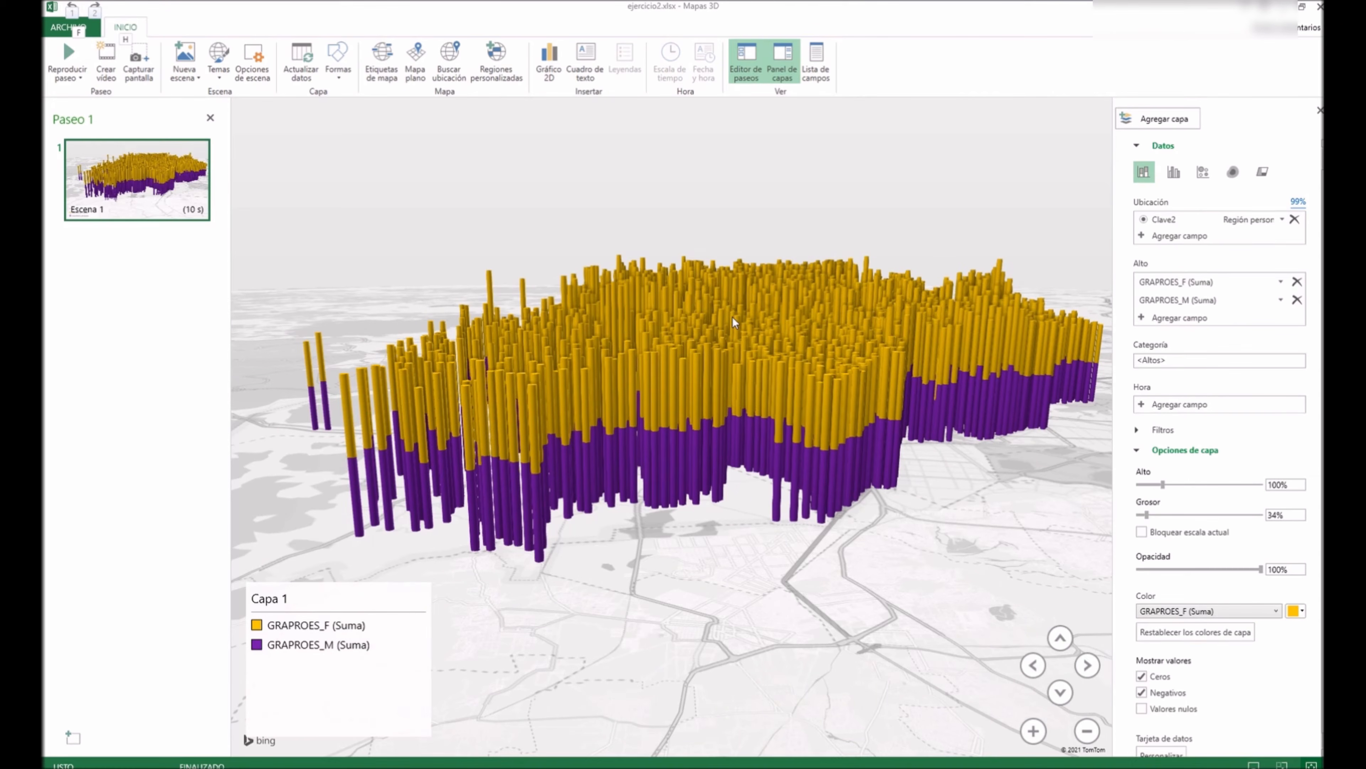
{"action": "left_click_drag", "start_coordinate": [536, 478], "coordinate": [710, 272], "text": "alt"}
{"action": "left_click_drag", "start_coordinate": [645, 413], "coordinate": [740, 333], "text": "alt"}
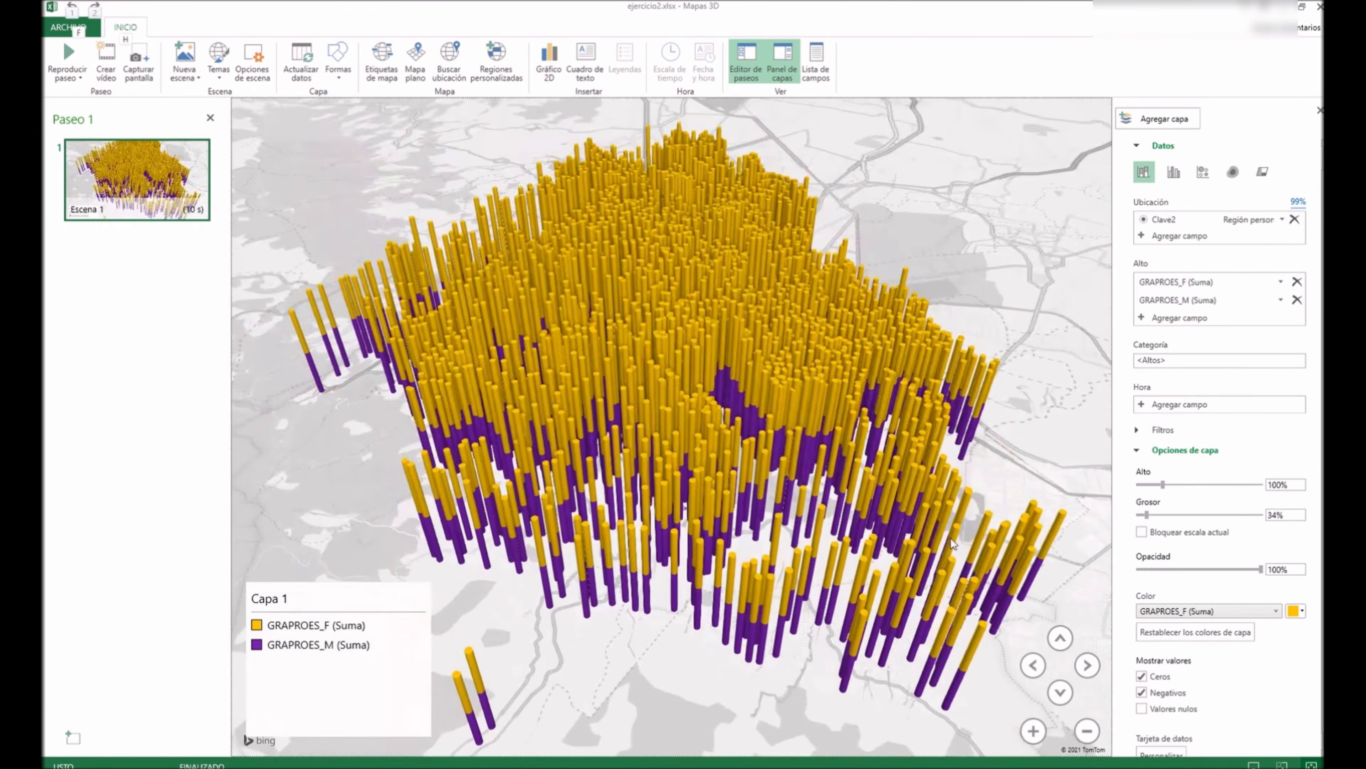
Remove GRAPROES_F and GRAPROES_M from the layer's height fields
{"action": "left_click_drag", "start_coordinate": [1005, 534], "coordinate": [1027, 314], "text": "alt"}
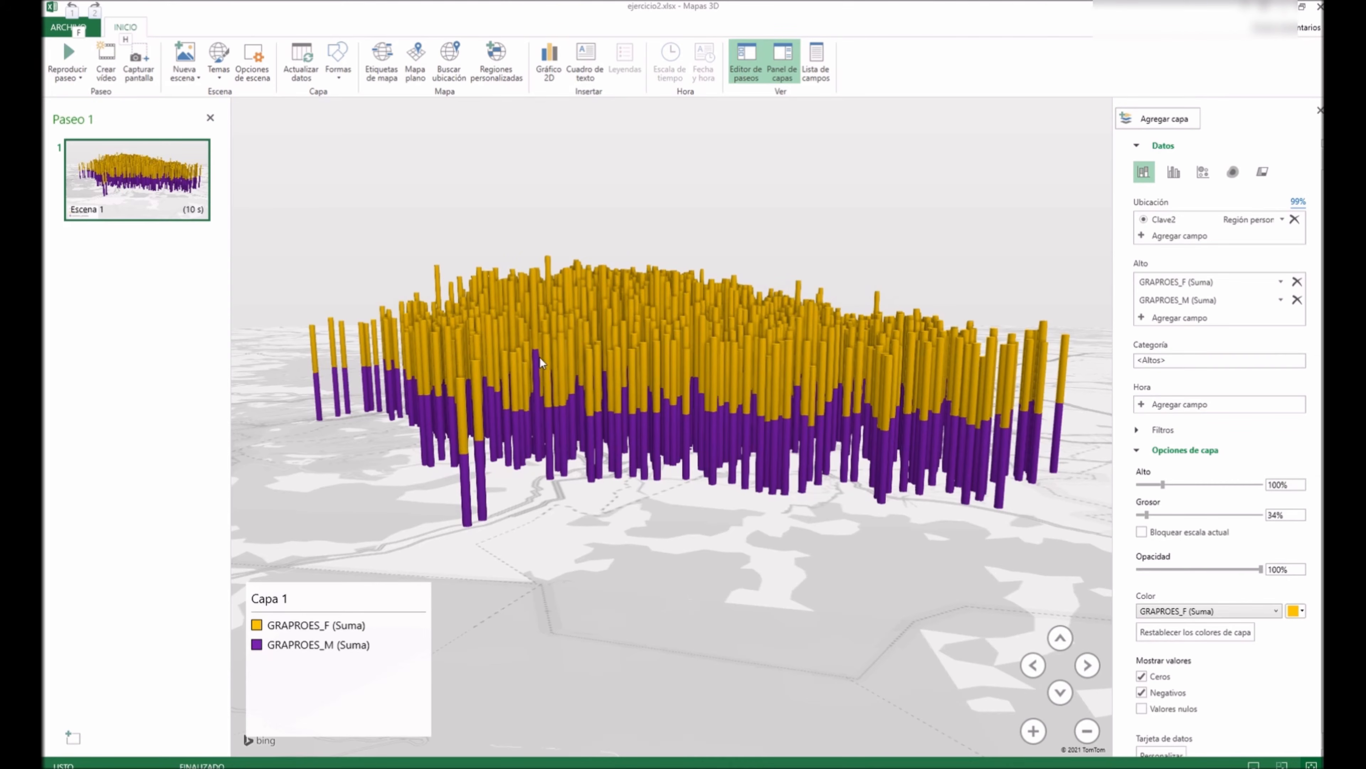
{"action": "key", "text": "alt"}
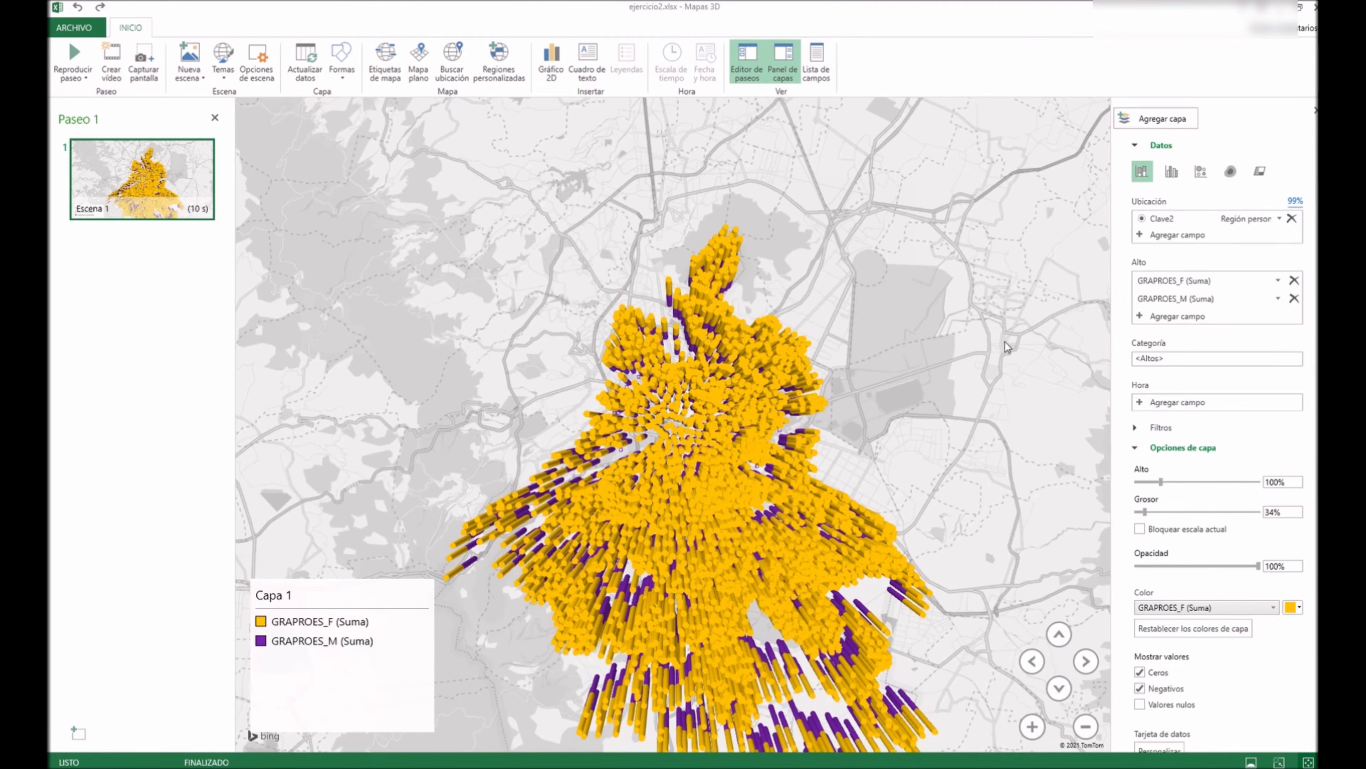
{"action": "left_click_drag", "start_coordinate": [949, 403], "coordinate": [932, 321]}
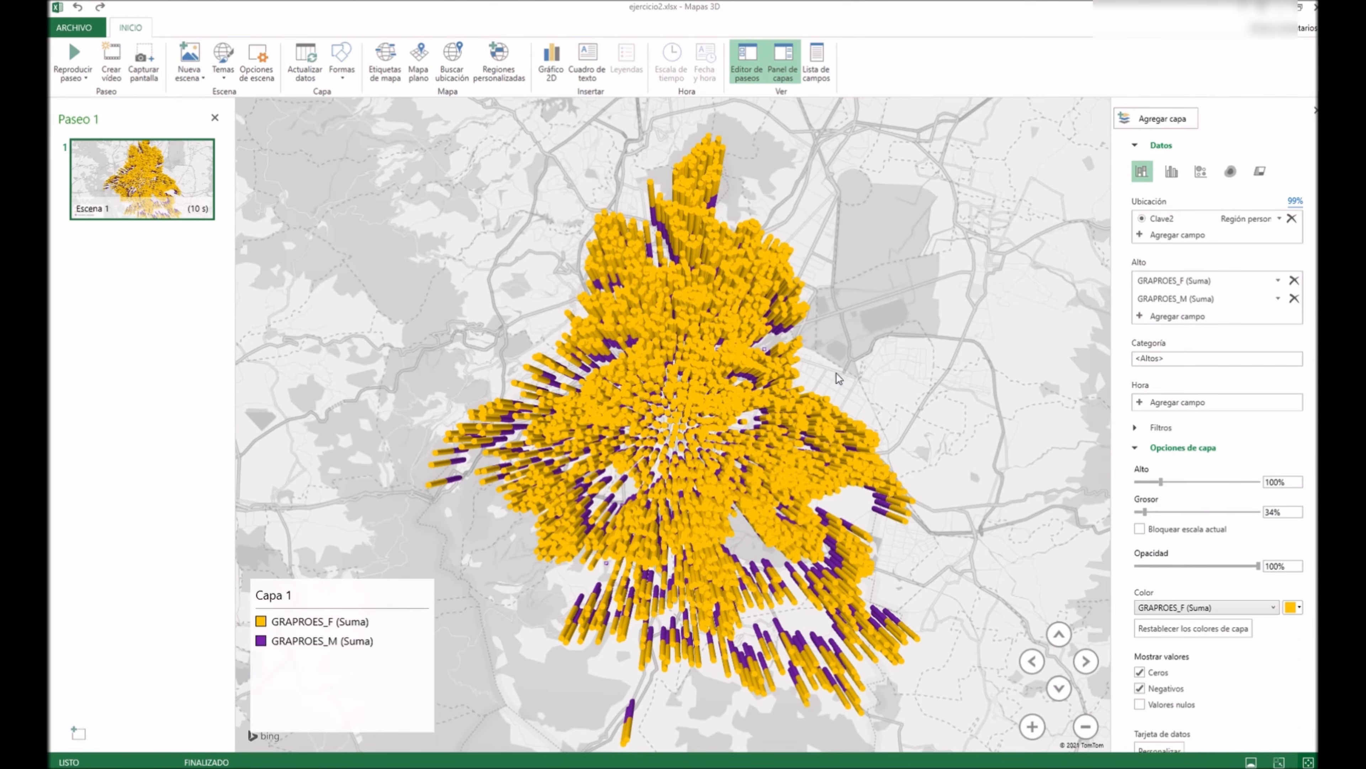
{"action": "left_click", "coordinate": [1293, 280]}
{"action": "left_click", "coordinate": [1293, 280]}
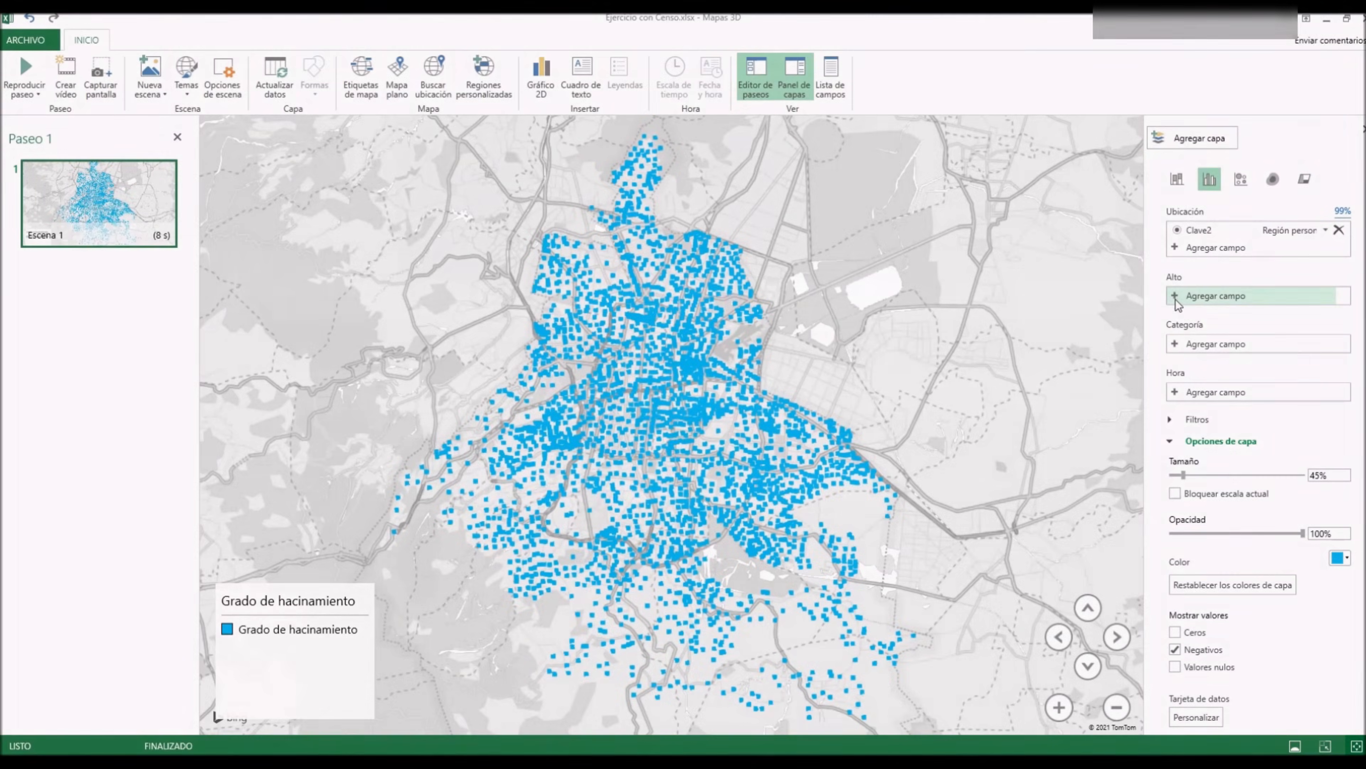
Add POBFEM as the layer's height value and change the visualization to bubbles
{"action": "left_click", "coordinate": [1174, 295]}
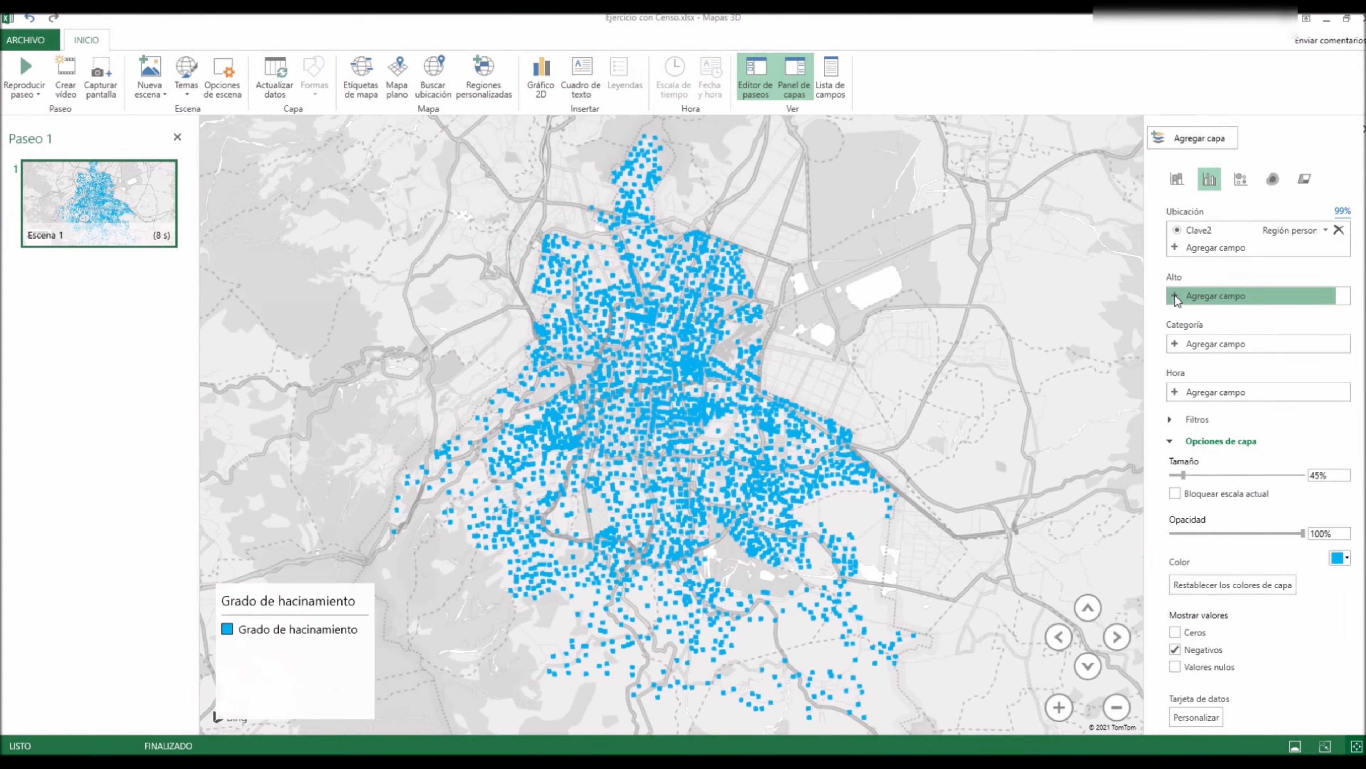
{"action": "left_click_drag", "start_coordinate": [1324, 327], "coordinate": [1322, 405]}
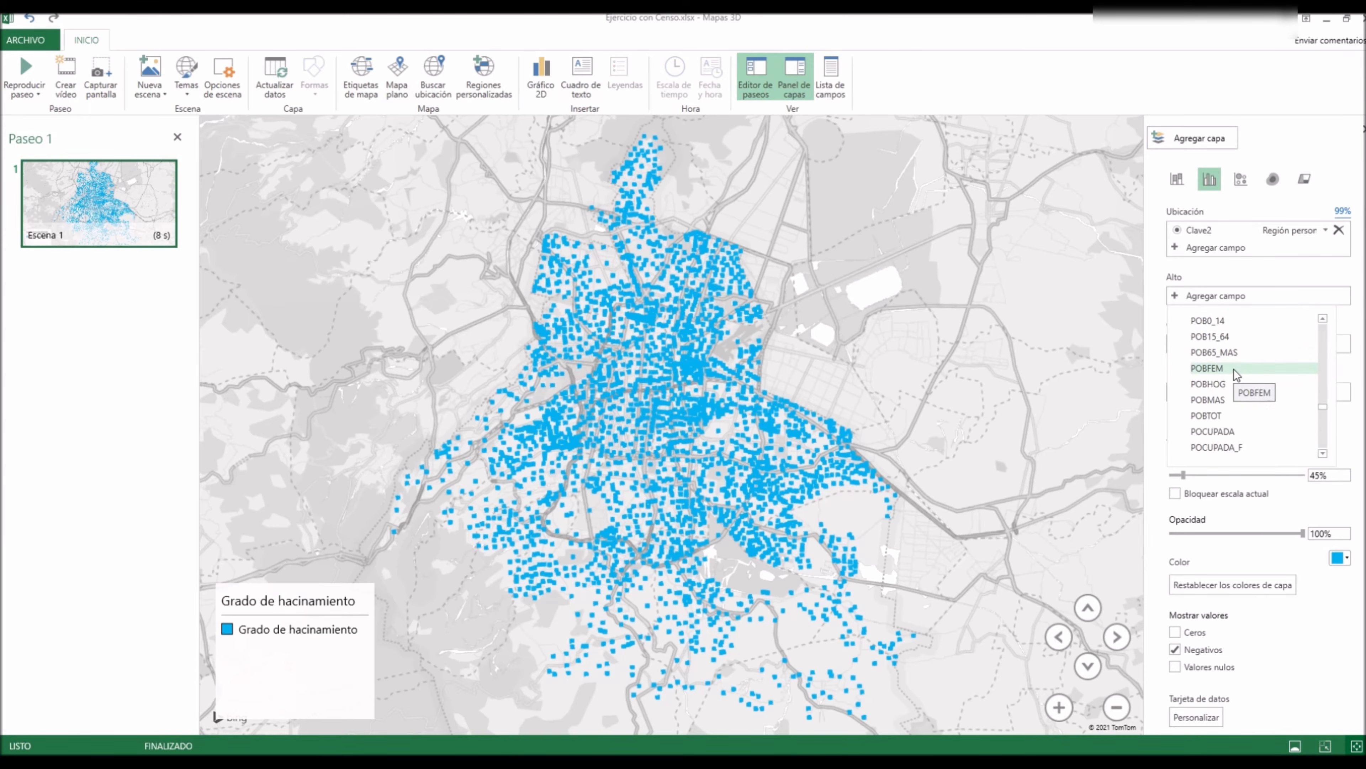
{"action": "left_click", "coordinate": [1234, 369]}
{"action": "left_click", "coordinate": [1241, 179]}
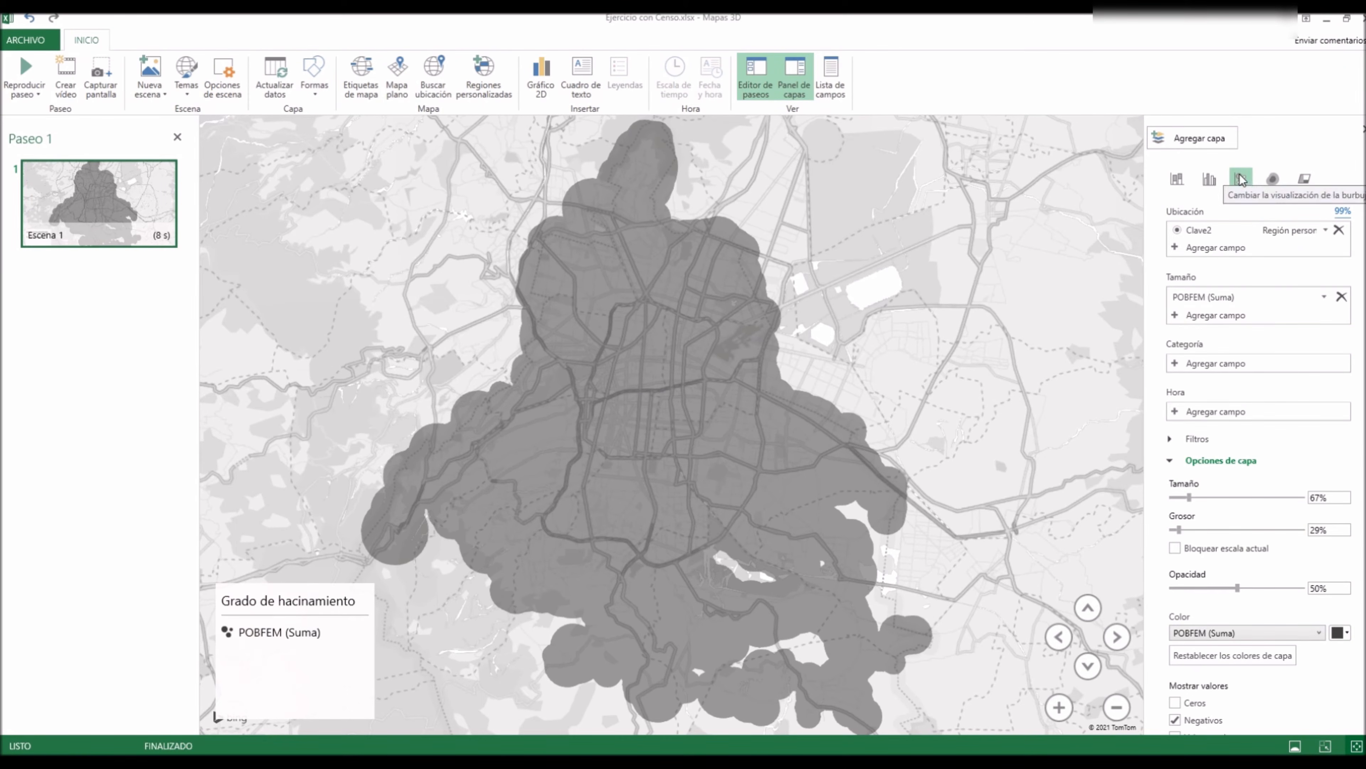
Recolour the POBFEM bubbles red and set their size to 37%
{"action": "left_click", "coordinate": [1341, 634]}
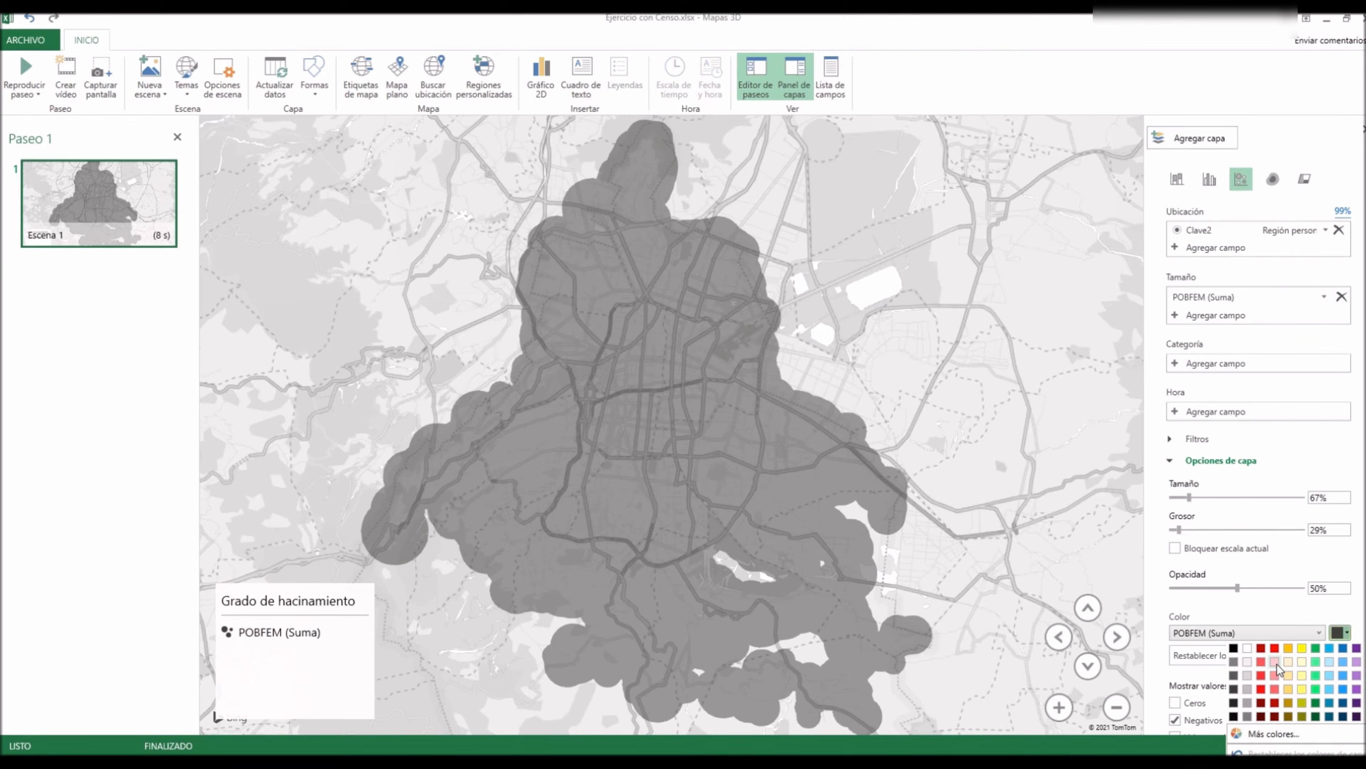
{"action": "left_click", "coordinate": [1275, 649]}
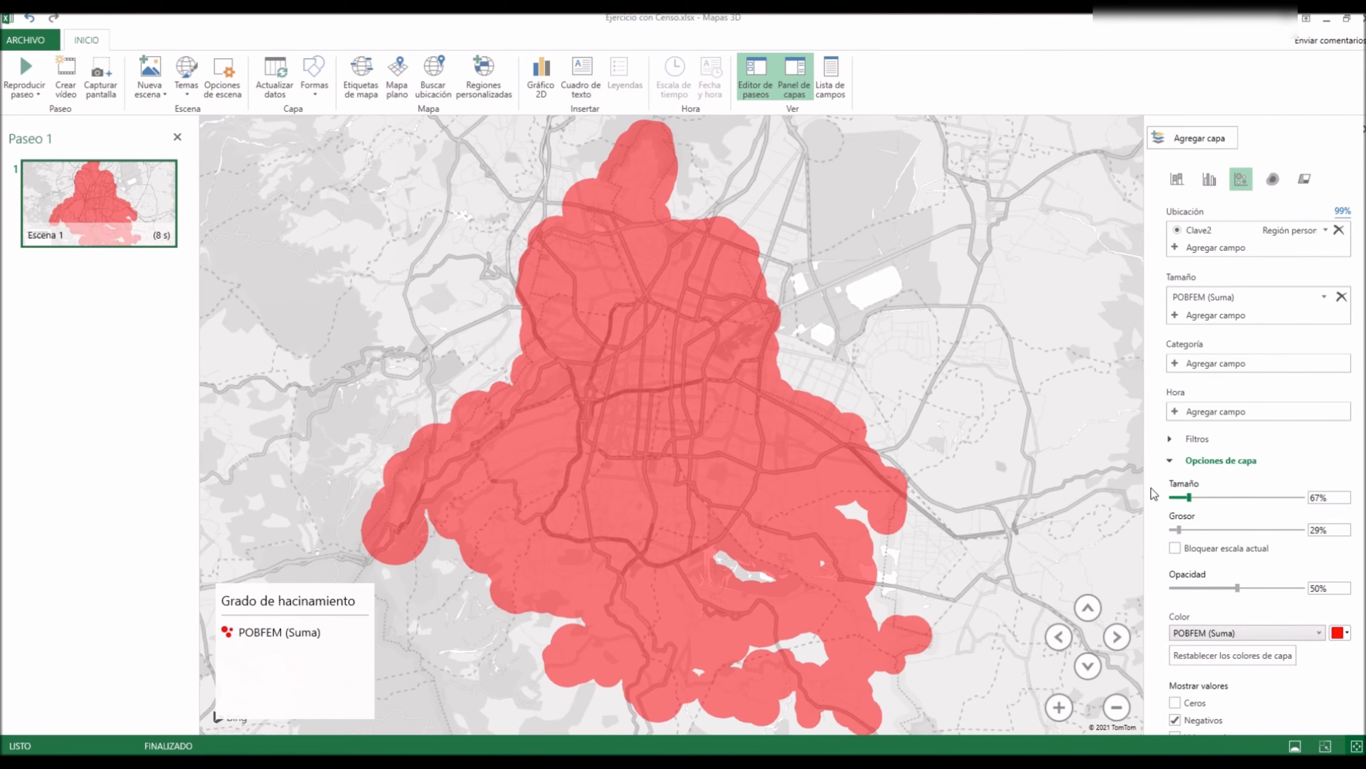
{"action": "left_click_drag", "start_coordinate": [1188, 496], "coordinate": [1179, 496]}
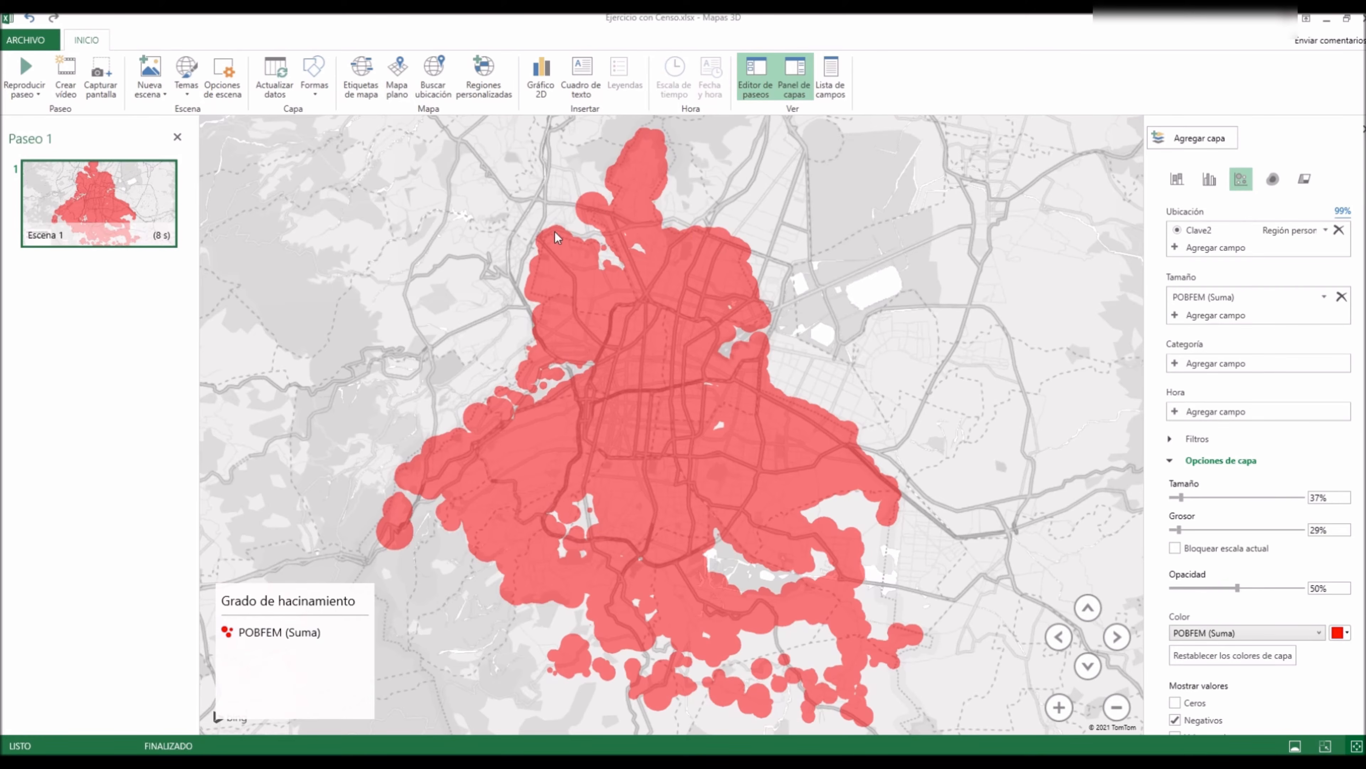
Add a GRAPROES_F filter to the POBFEM bubble layer and lower its upper limit to somewhat below 11.10
{"action": "left_click", "coordinate": [1172, 440]}
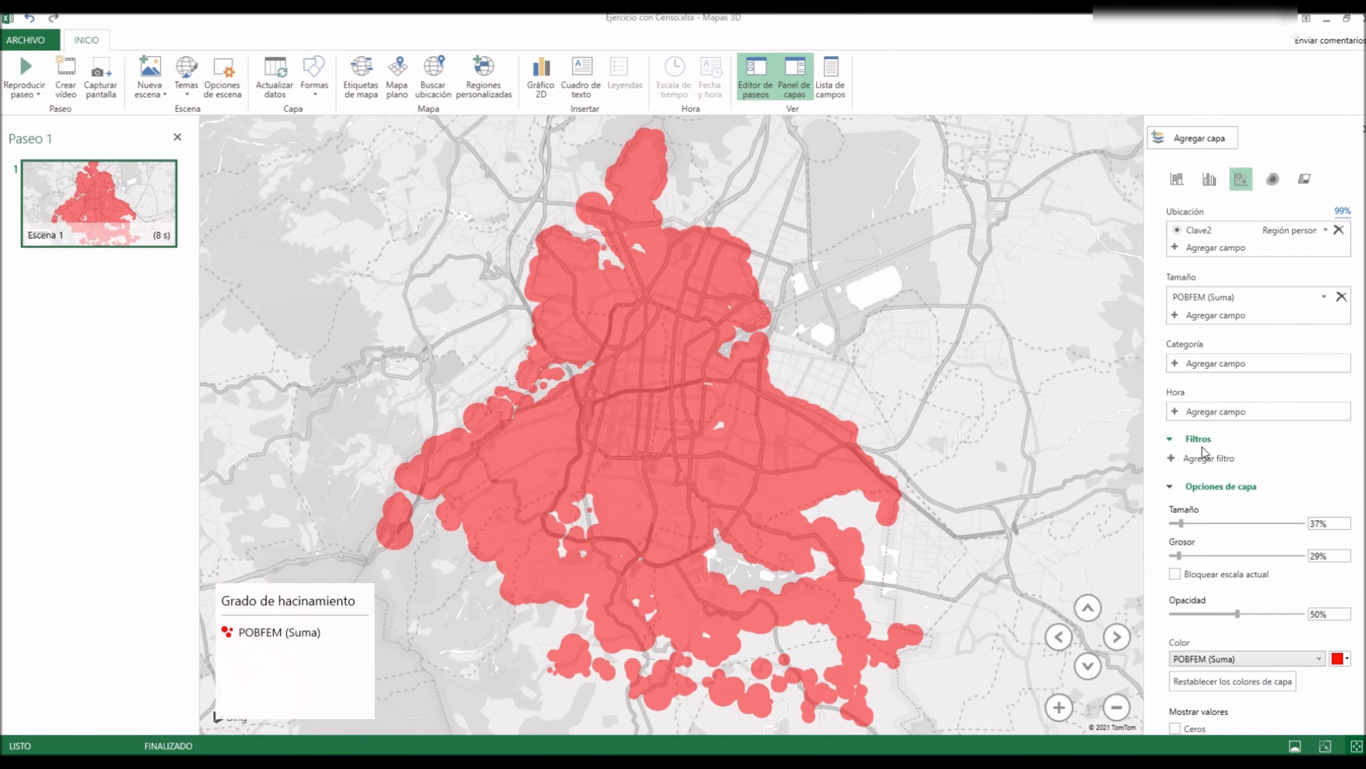
{"action": "left_click", "coordinate": [1174, 458]}
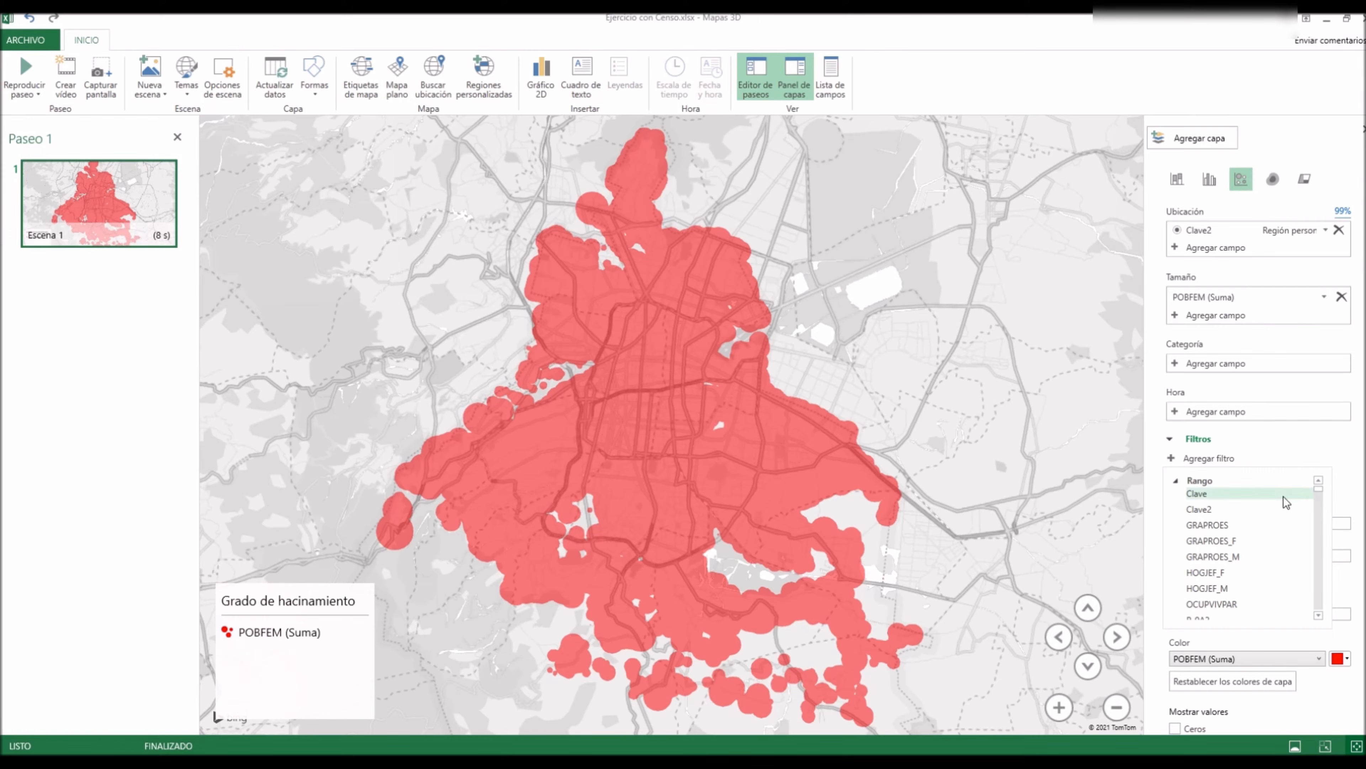
{"action": "left_click", "coordinate": [1235, 543]}
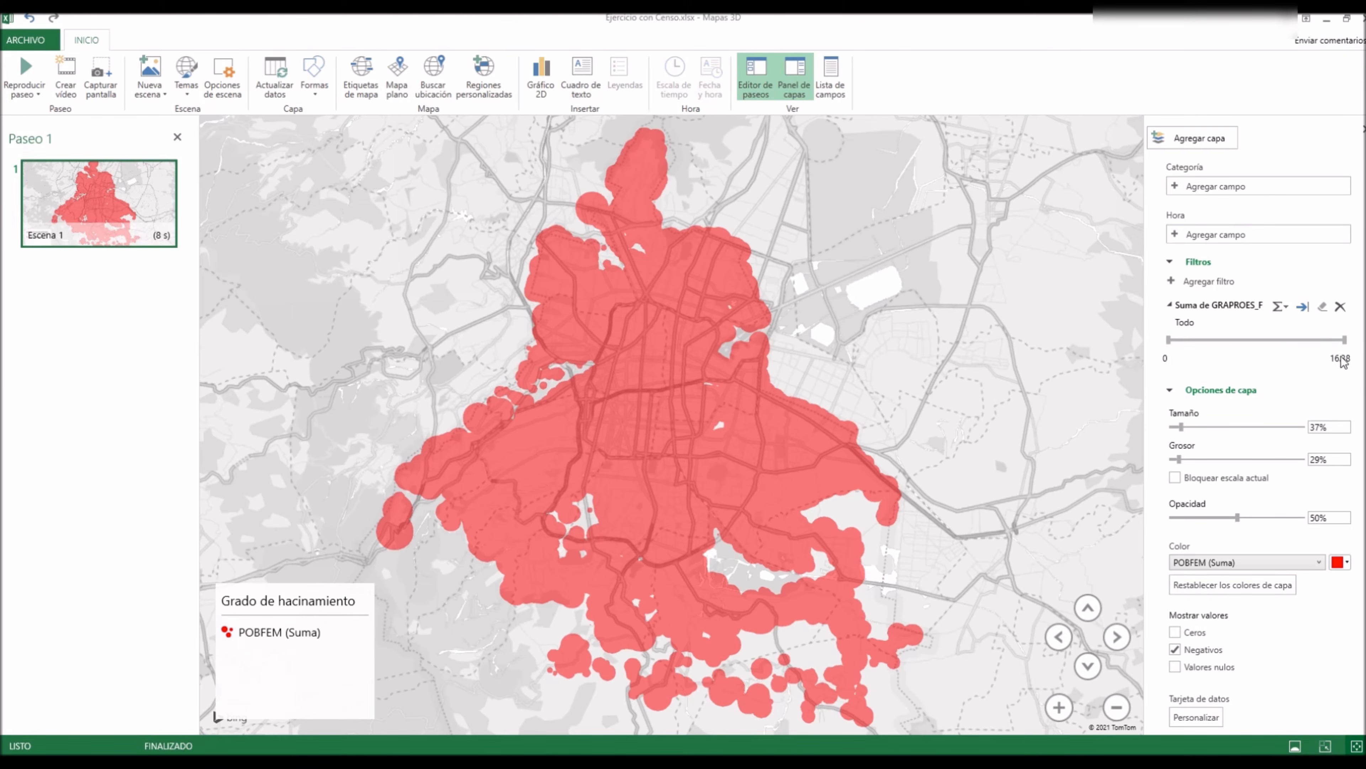
{"action": "left_click_drag", "start_coordinate": [1346, 341], "coordinate": [1291, 343]}
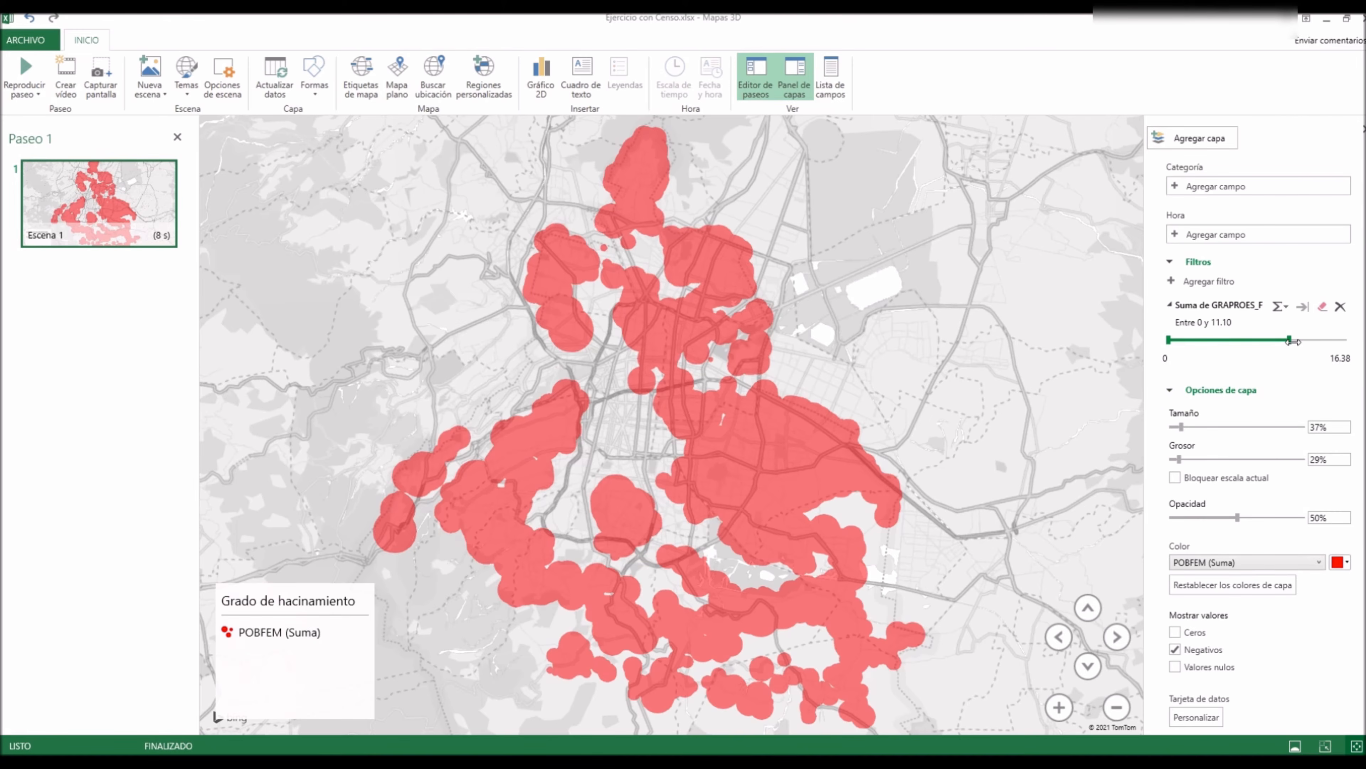
{"action": "left_click_drag", "start_coordinate": [1287, 340], "coordinate": [1277, 341]}
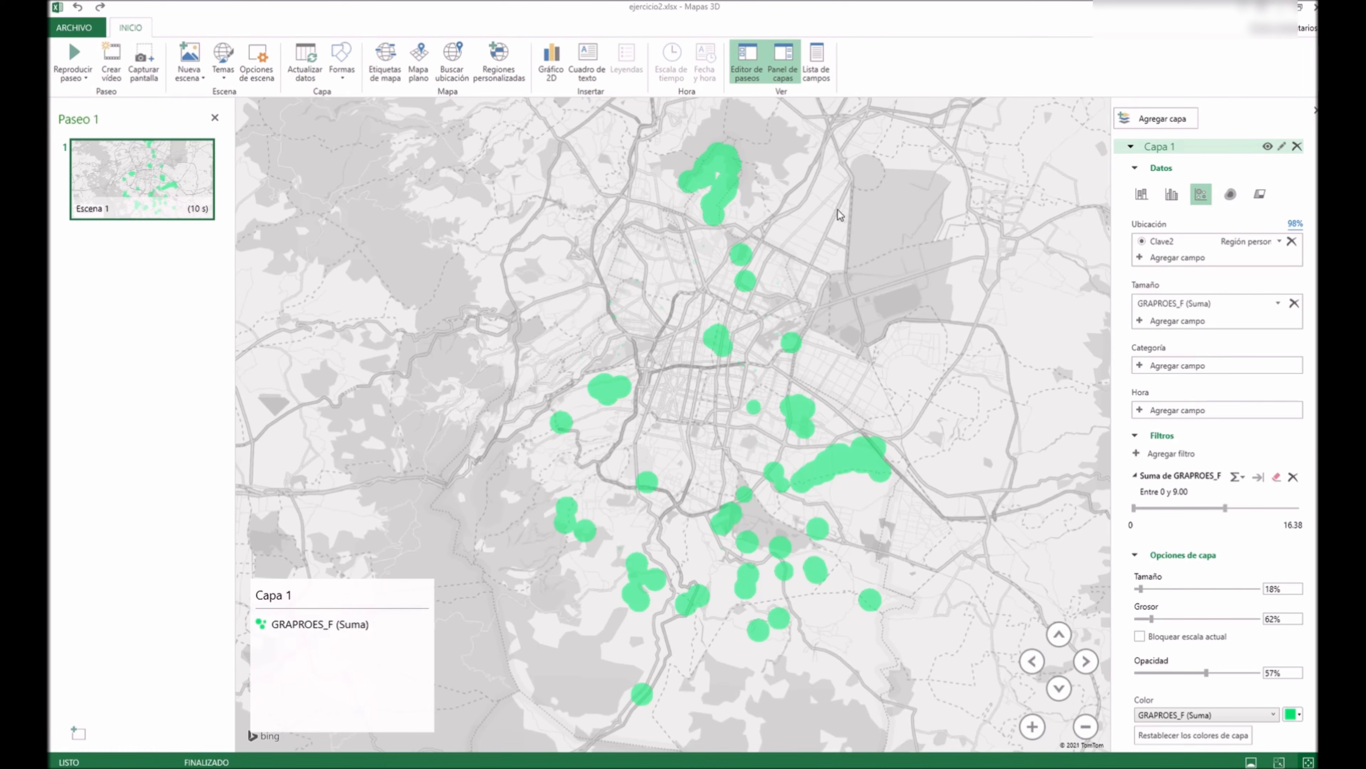
Remove the GRAPROES_F filter and size field from Capa 1 and open the choice of a new size field
{"action": "left_click", "coordinate": [1293, 478]}
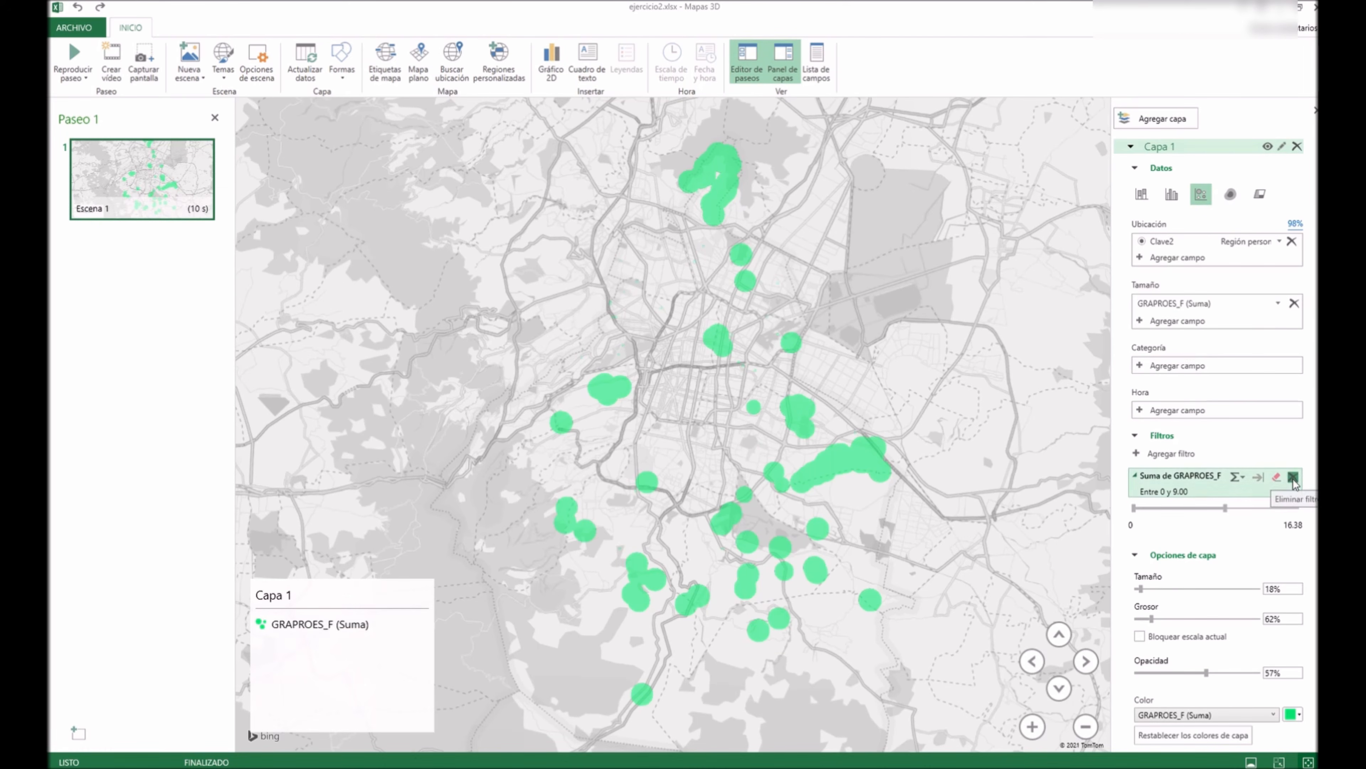
{"action": "left_click", "coordinate": [1294, 303]}
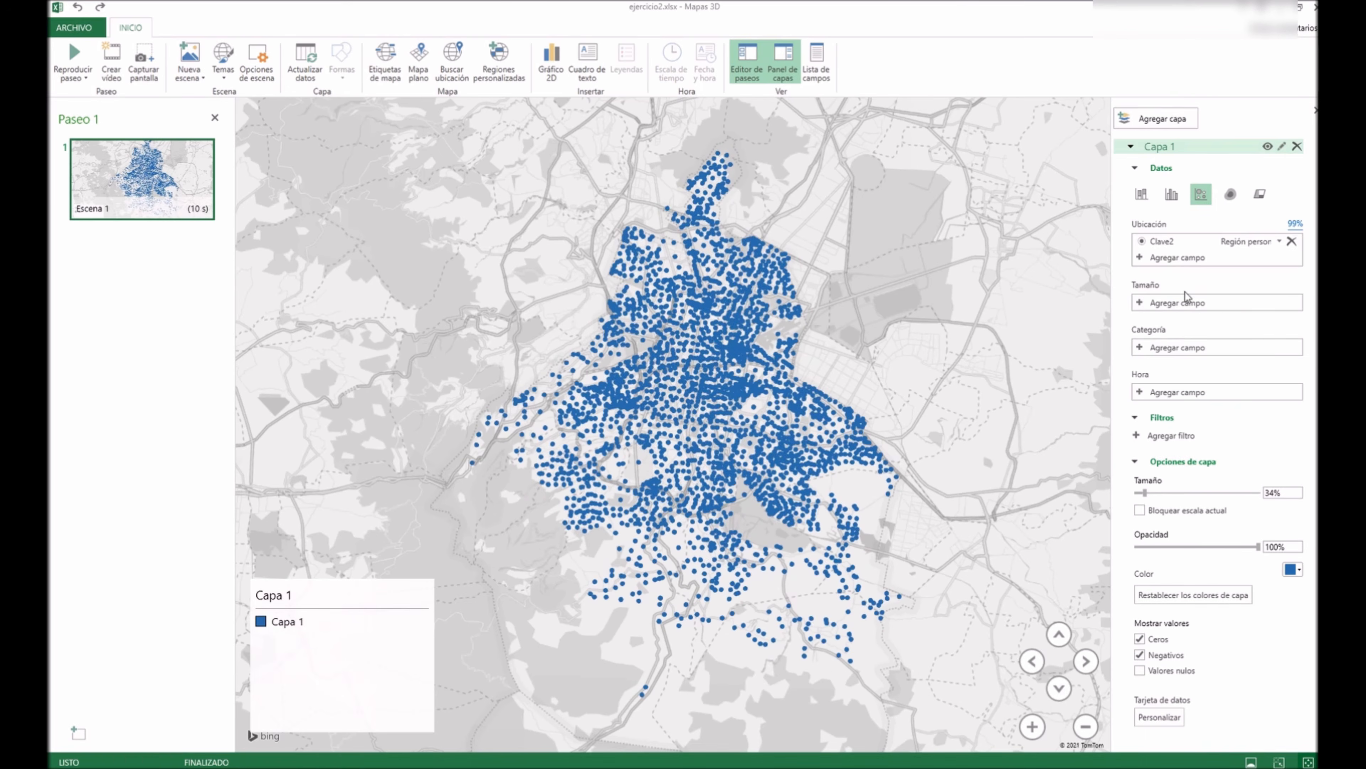
{"action": "left_click", "coordinate": [1150, 302]}
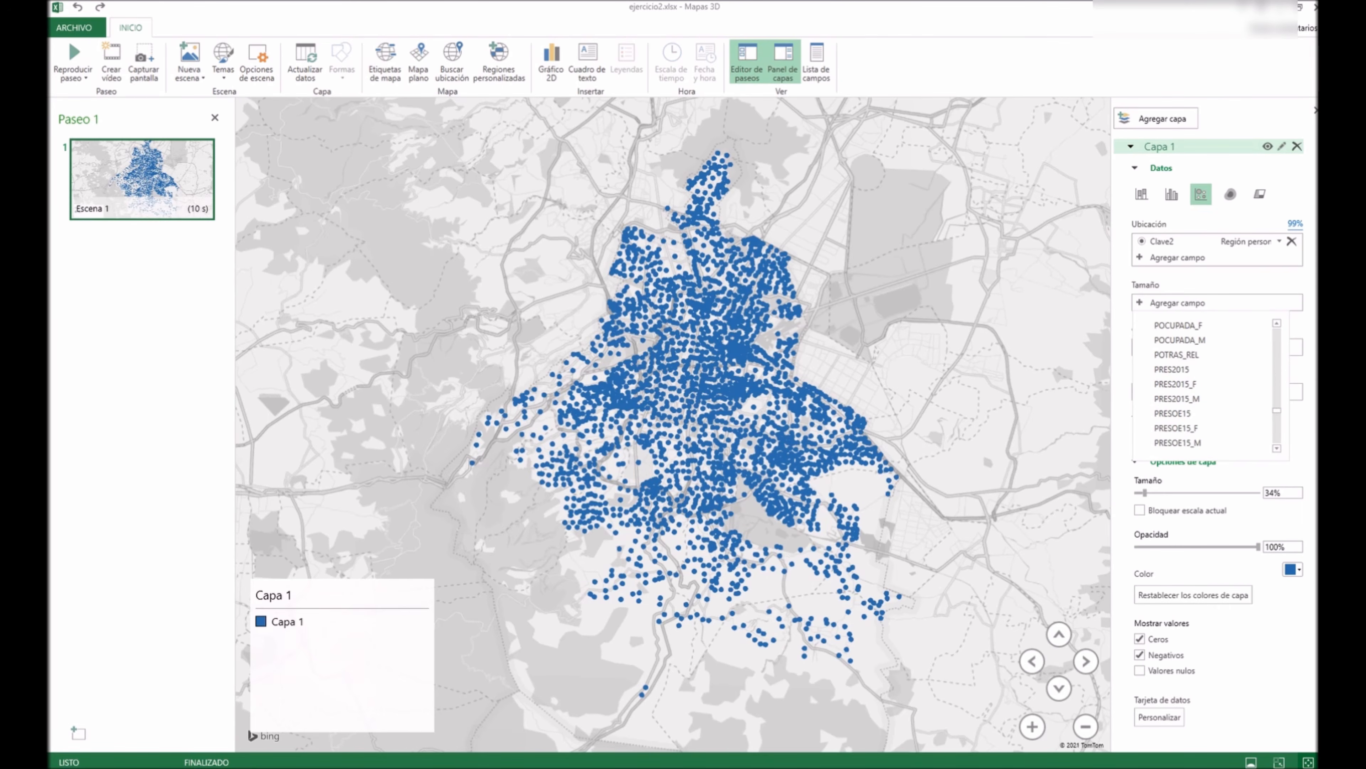
Switch to the INEGI data dictionary PDF in the browser and search for "drenaje" to find the mnemonic for dwellings without drainage
{"action": "key", "text": "alt+Tab"}
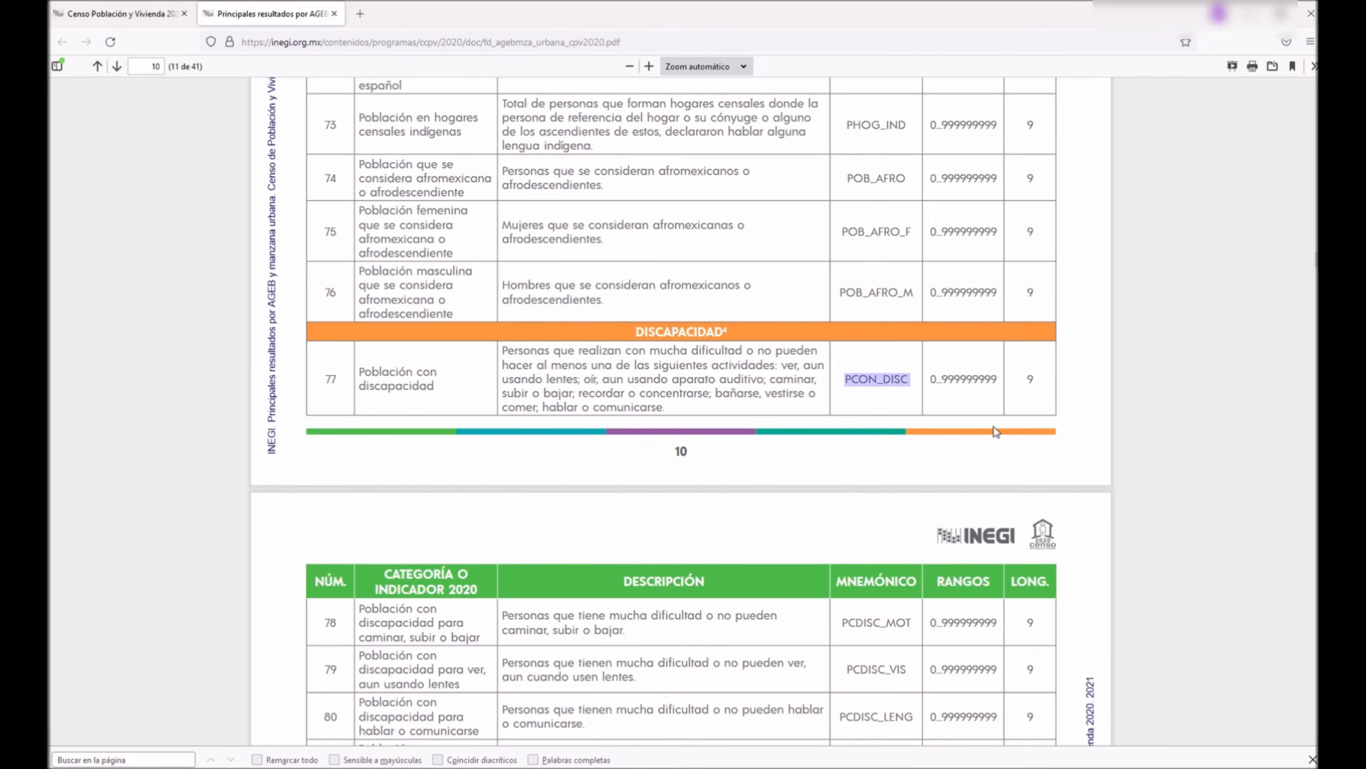
{"action": "scroll", "coordinate": [876, 438], "scroll_direction": "down", "scroll_amount": 15}
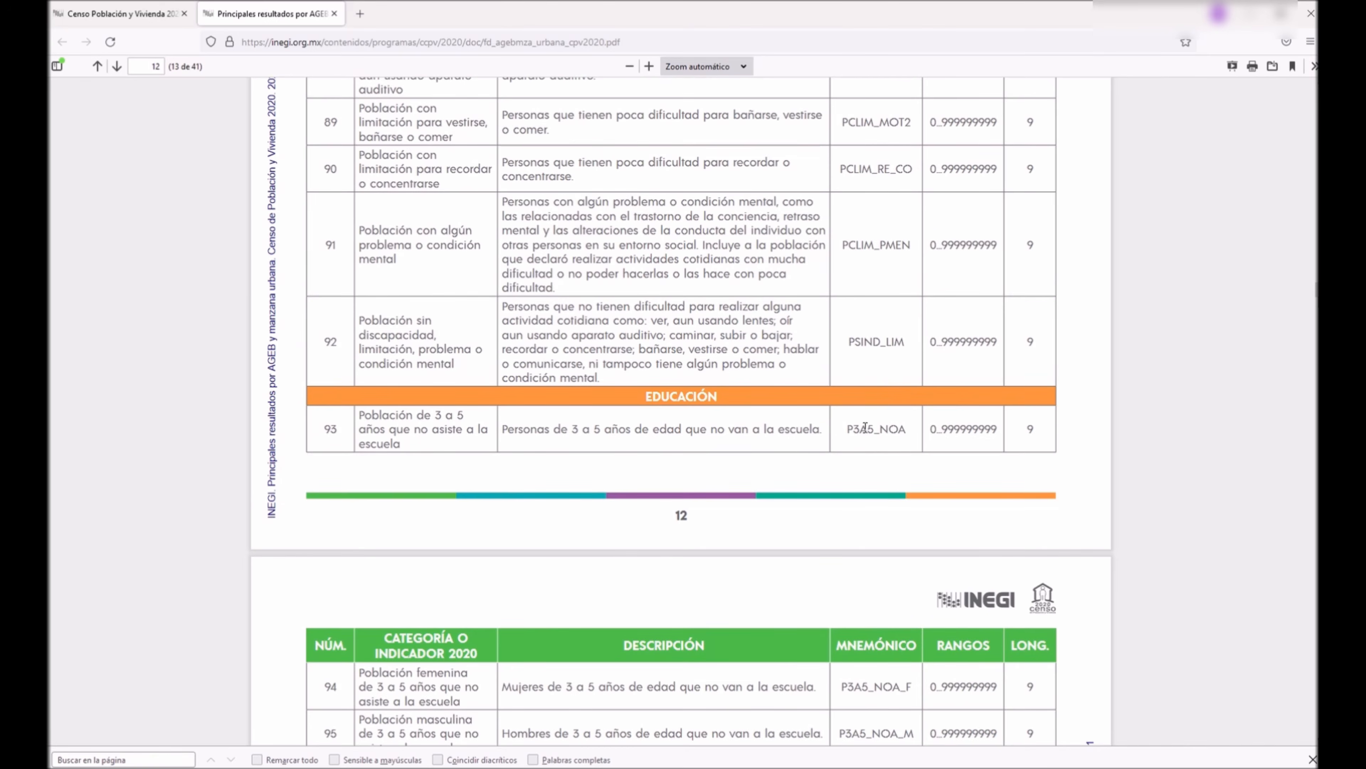
{"action": "scroll", "coordinate": [859, 451], "scroll_direction": "down", "scroll_amount": 5}
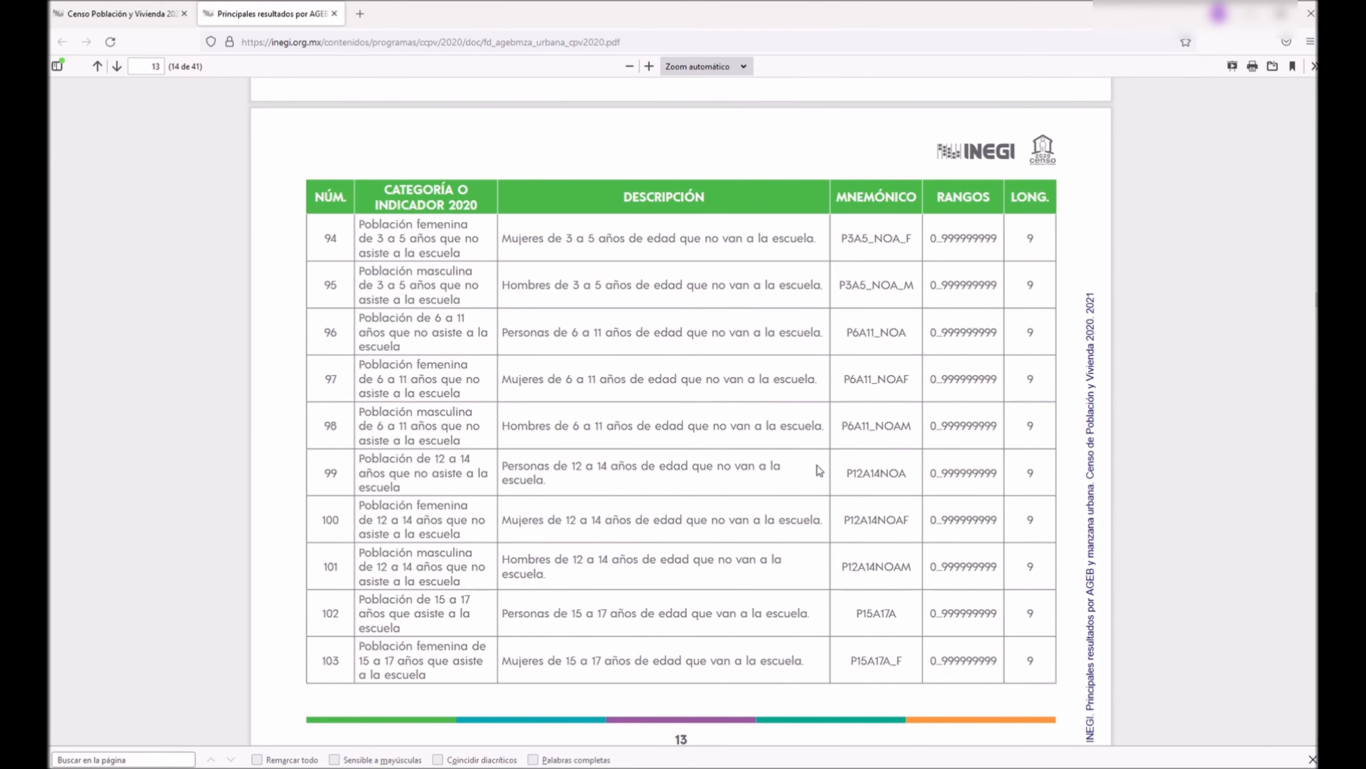
{"action": "left_click", "coordinate": [140, 758]}
{"action": "type", "text": "drenaje"}
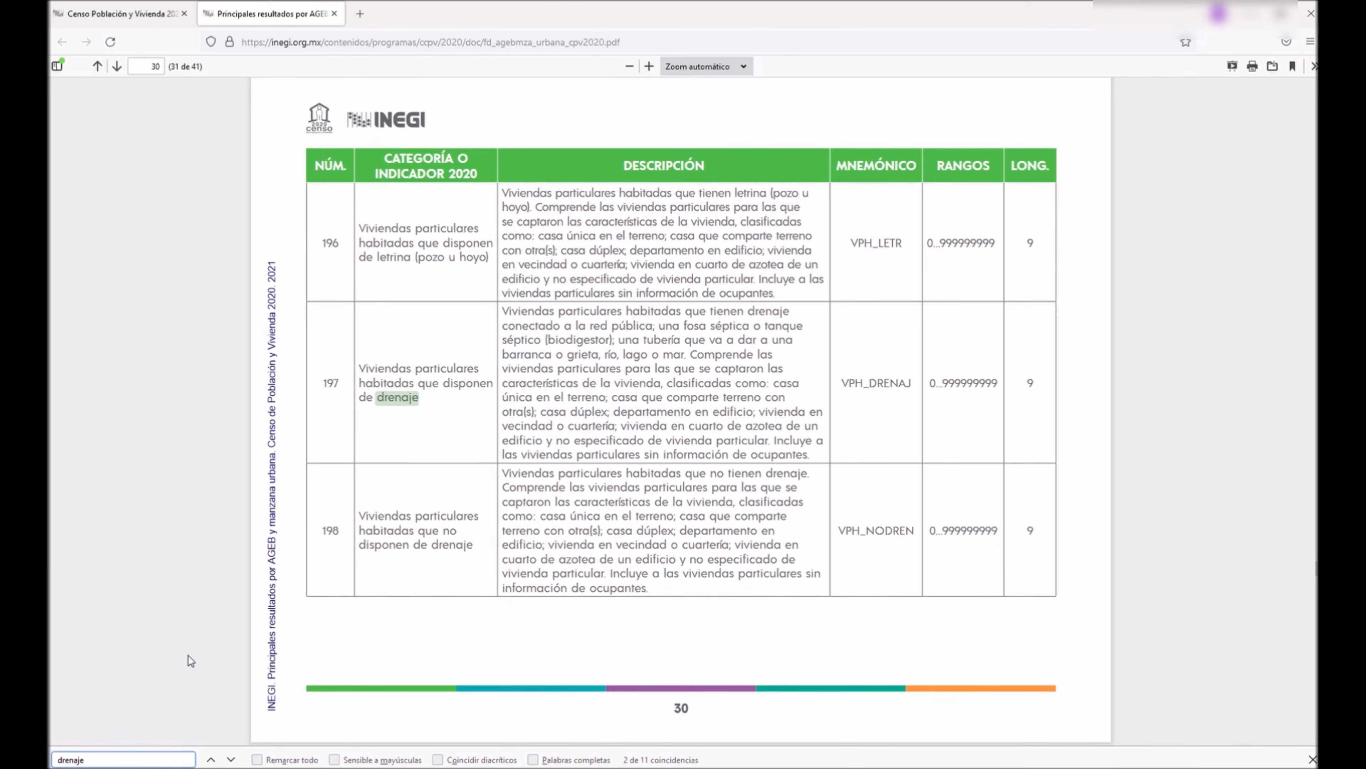
{"action": "scroll", "coordinate": [718, 525], "scroll_direction": "down", "scroll_amount": 2}
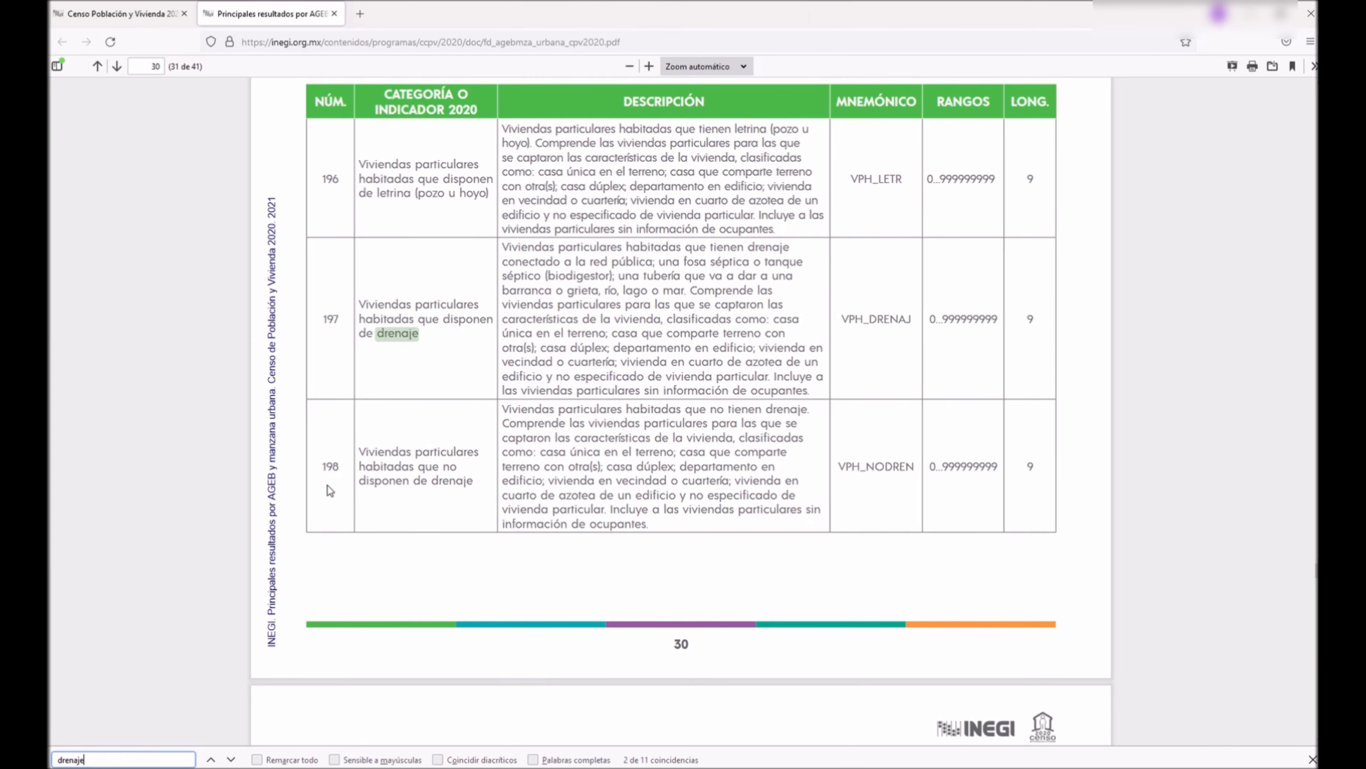
{"action": "left_click_drag", "start_coordinate": [377, 451], "coordinate": [459, 481]}
{"action": "left_click_drag", "start_coordinate": [749, 488], "coordinate": [898, 467]}
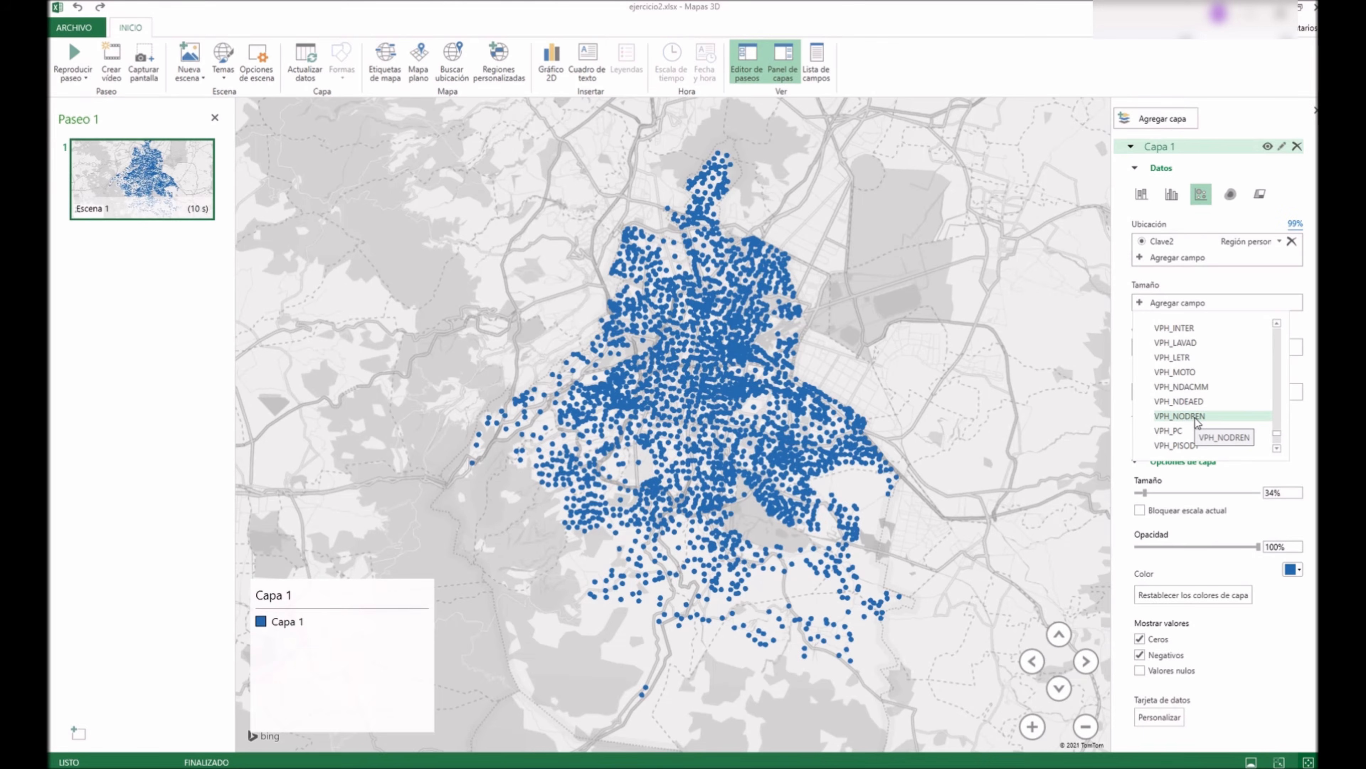
Use VPH_NODREN as the value field of Capa 1 in the 3D map and change the layer to a heat map
{"action": "left_click", "coordinate": [1194, 424]}
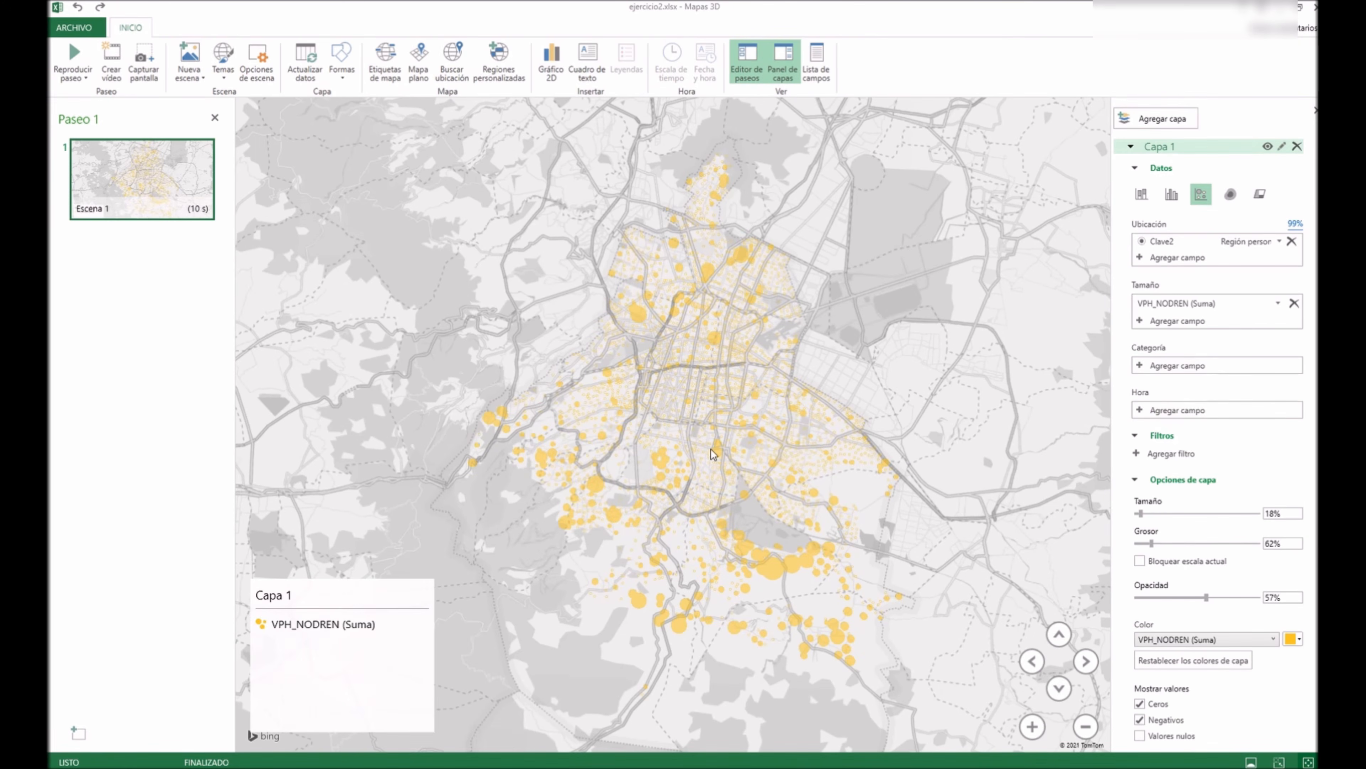
{"action": "left_click", "coordinate": [1231, 194]}
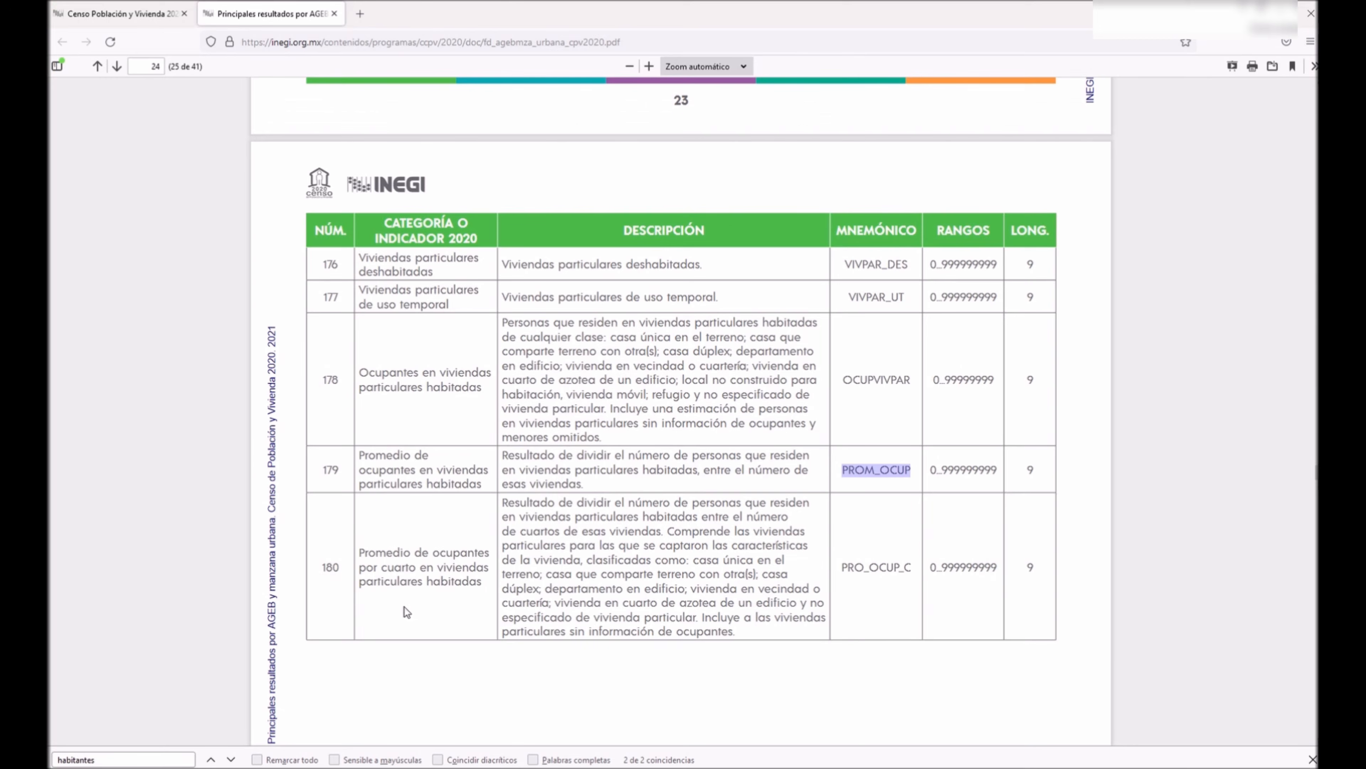
Look up the mnemonic for average occupants per room in the data dictionary and add PRO_OCUP_C as a filter on the heat map
{"action": "left_click_drag", "start_coordinate": [362, 556], "coordinate": [485, 584]}
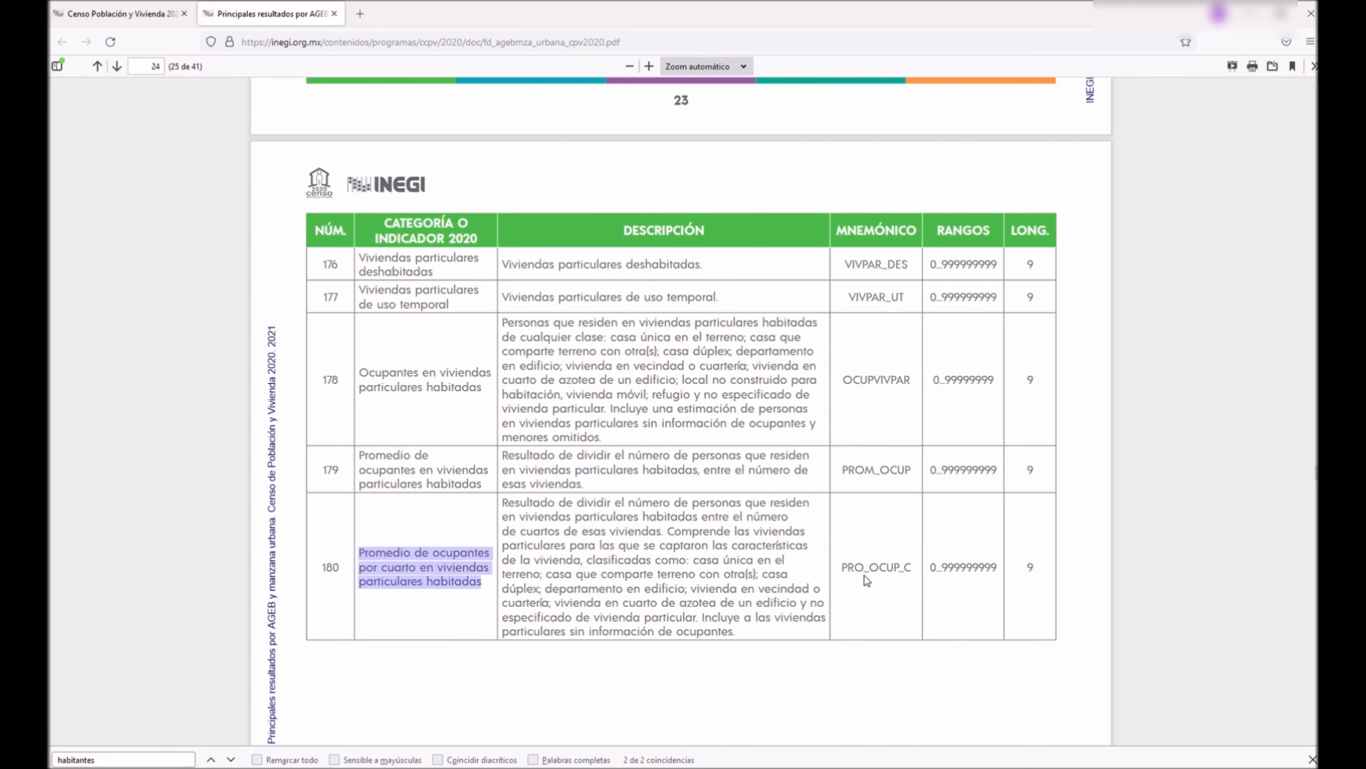
{"action": "left_click_drag", "start_coordinate": [912, 567], "coordinate": [841, 567]}
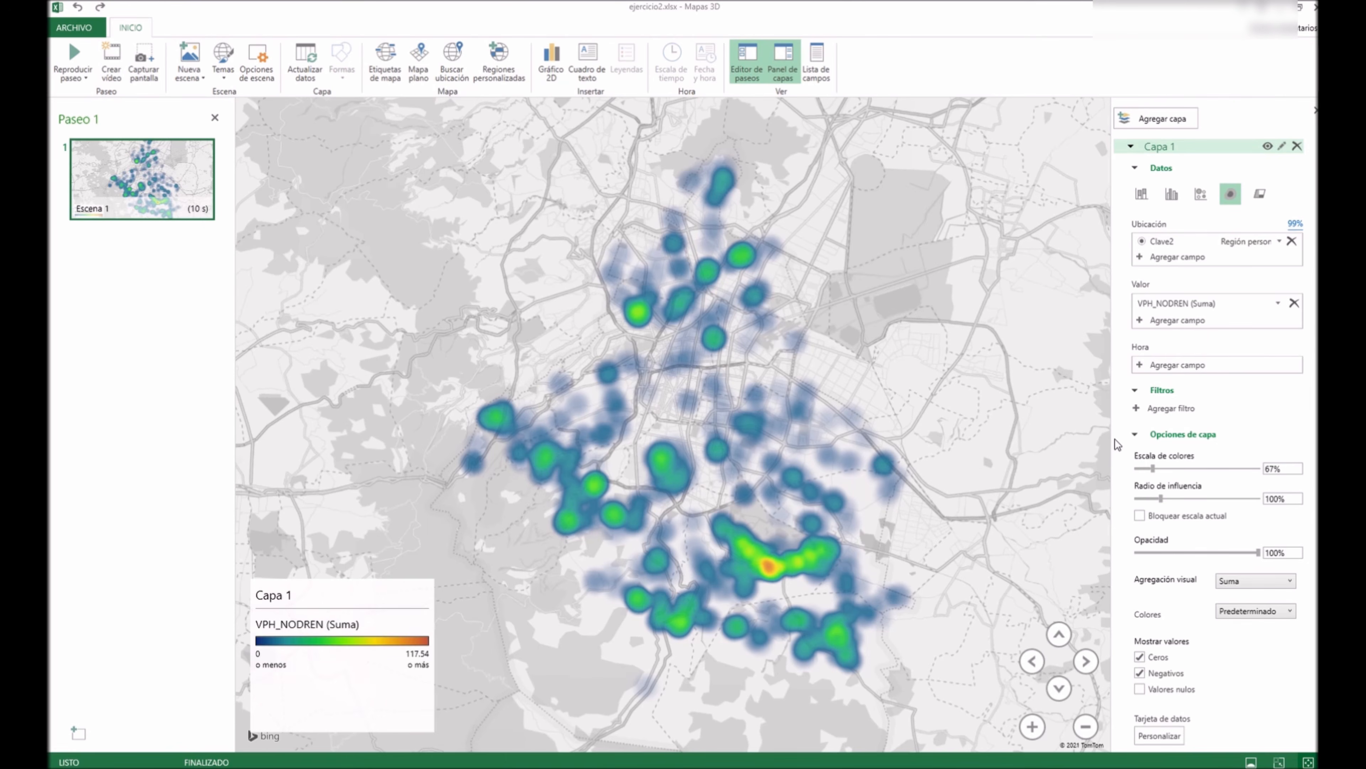
{"action": "left_click", "coordinate": [1136, 409]}
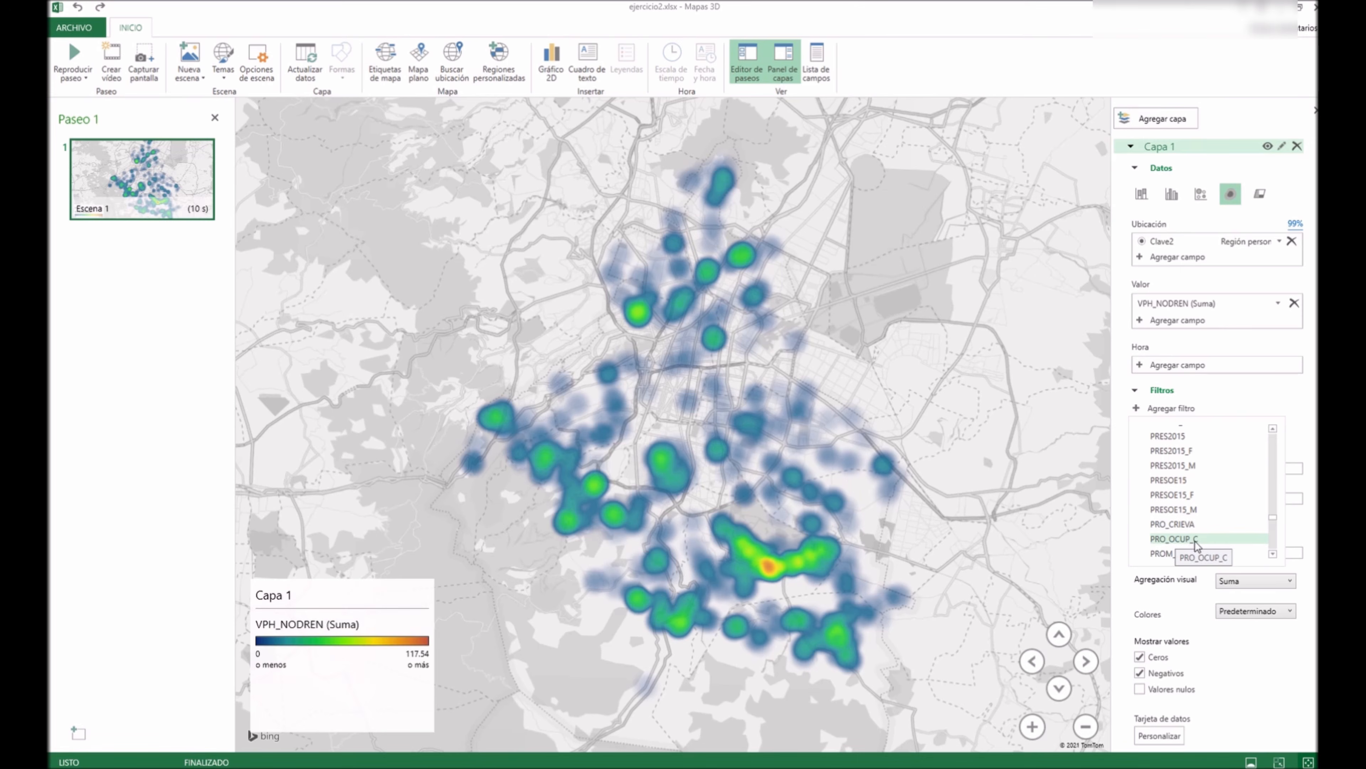
{"action": "left_click", "coordinate": [1195, 539]}
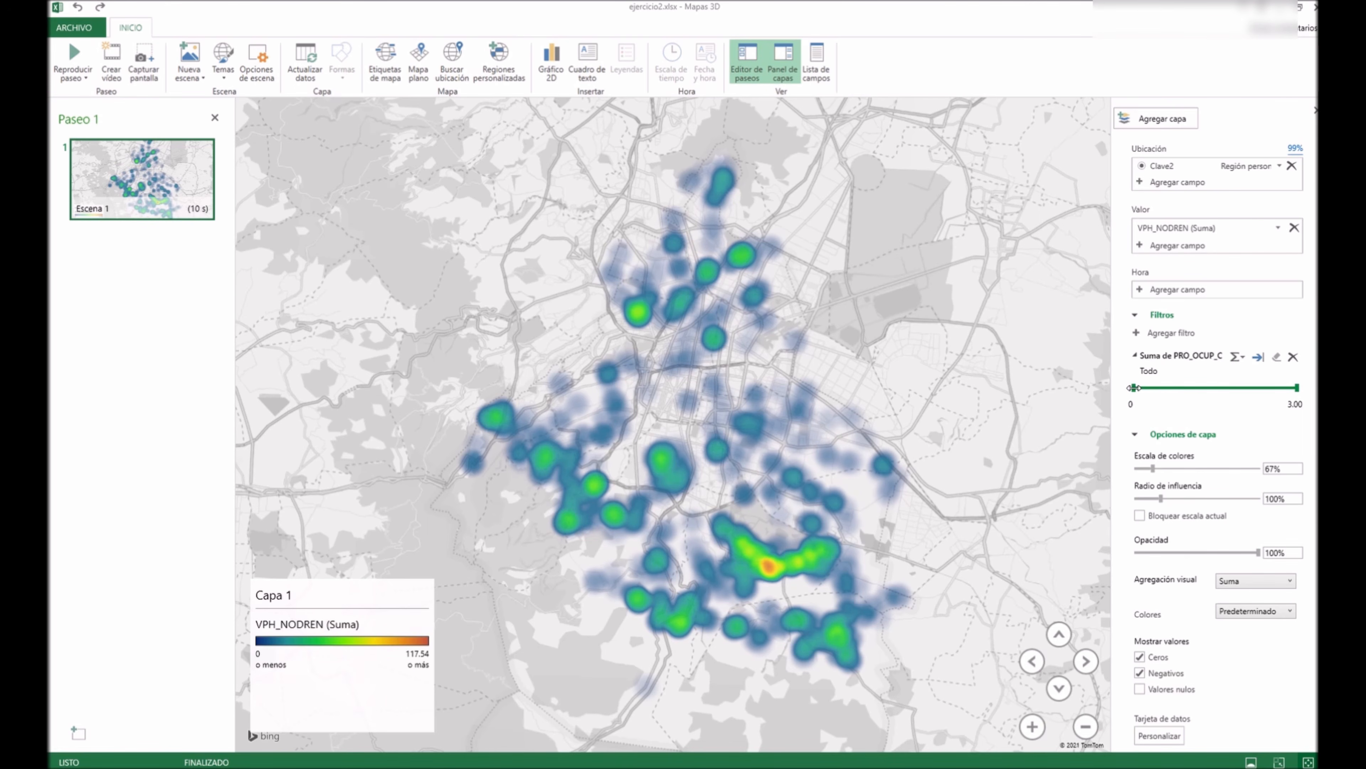
Narrow the PRO_OCUP_C filter to values between 1.19 and 3.00
{"action": "left_click_drag", "start_coordinate": [1134, 388], "coordinate": [1228, 395]}
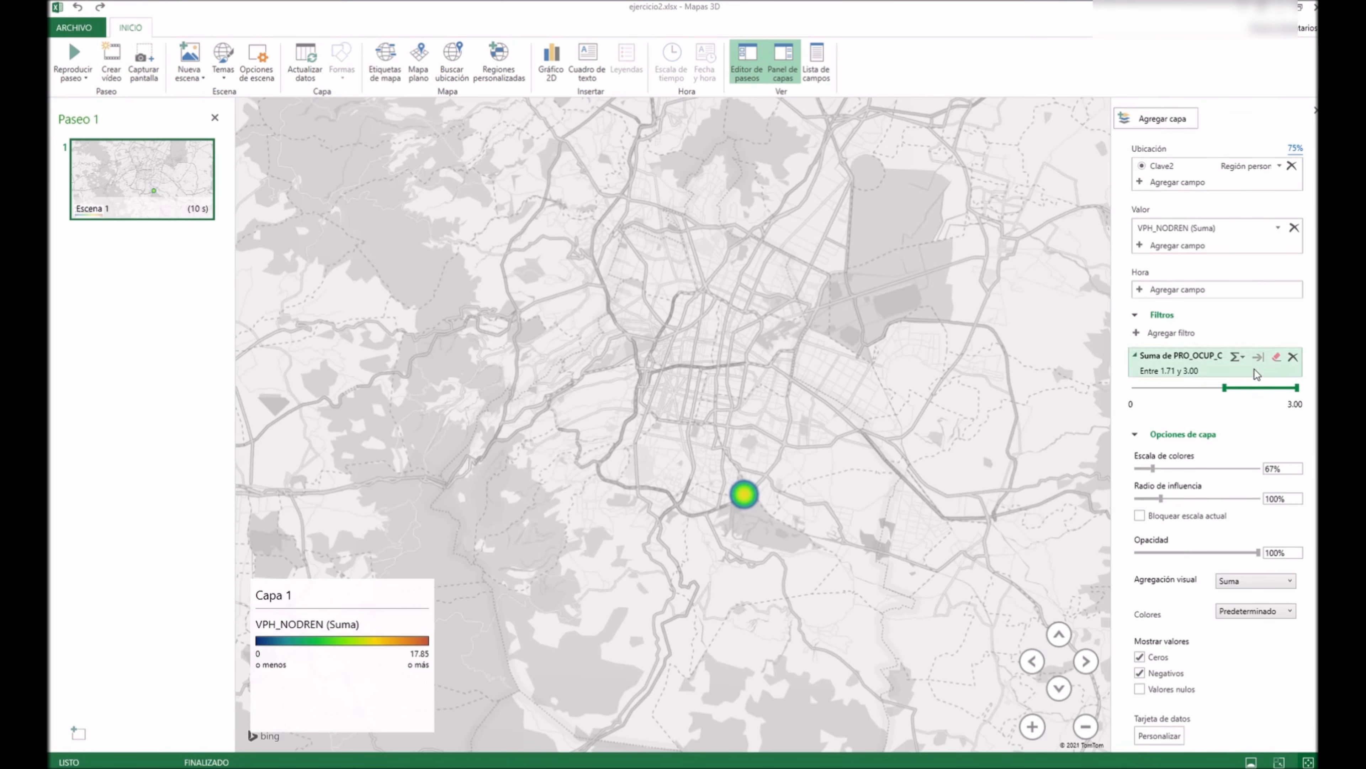
{"action": "left_click_drag", "start_coordinate": [1225, 387], "coordinate": [1187, 387]}
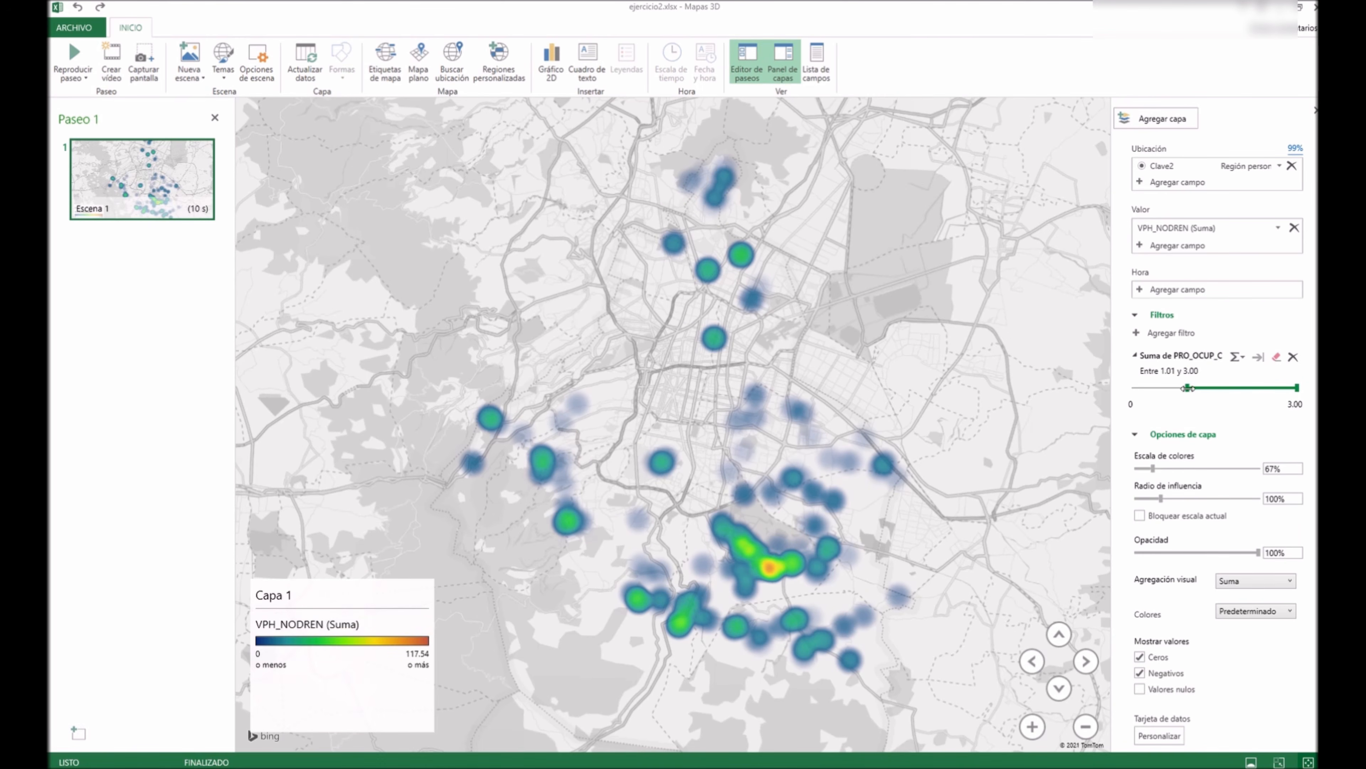
{"action": "left_click_drag", "start_coordinate": [1192, 389], "coordinate": [1195, 388]}
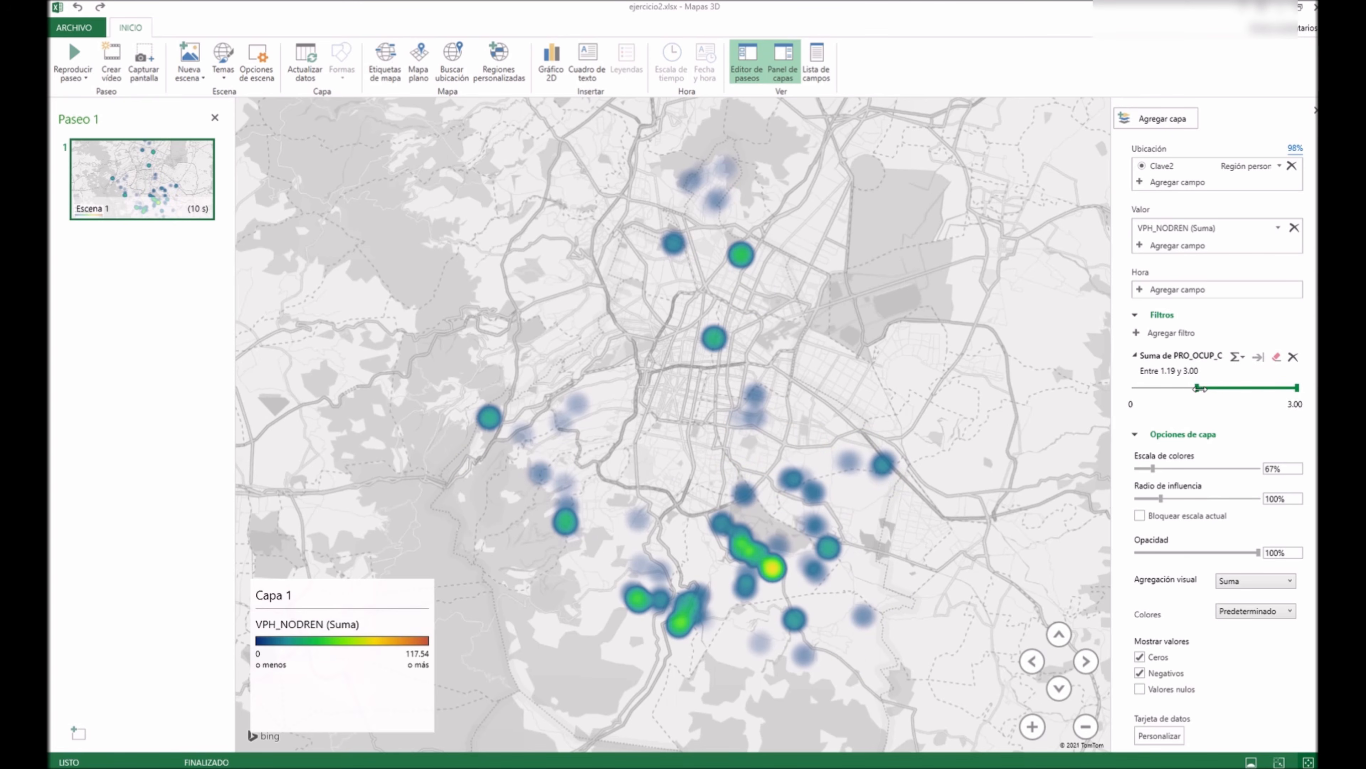